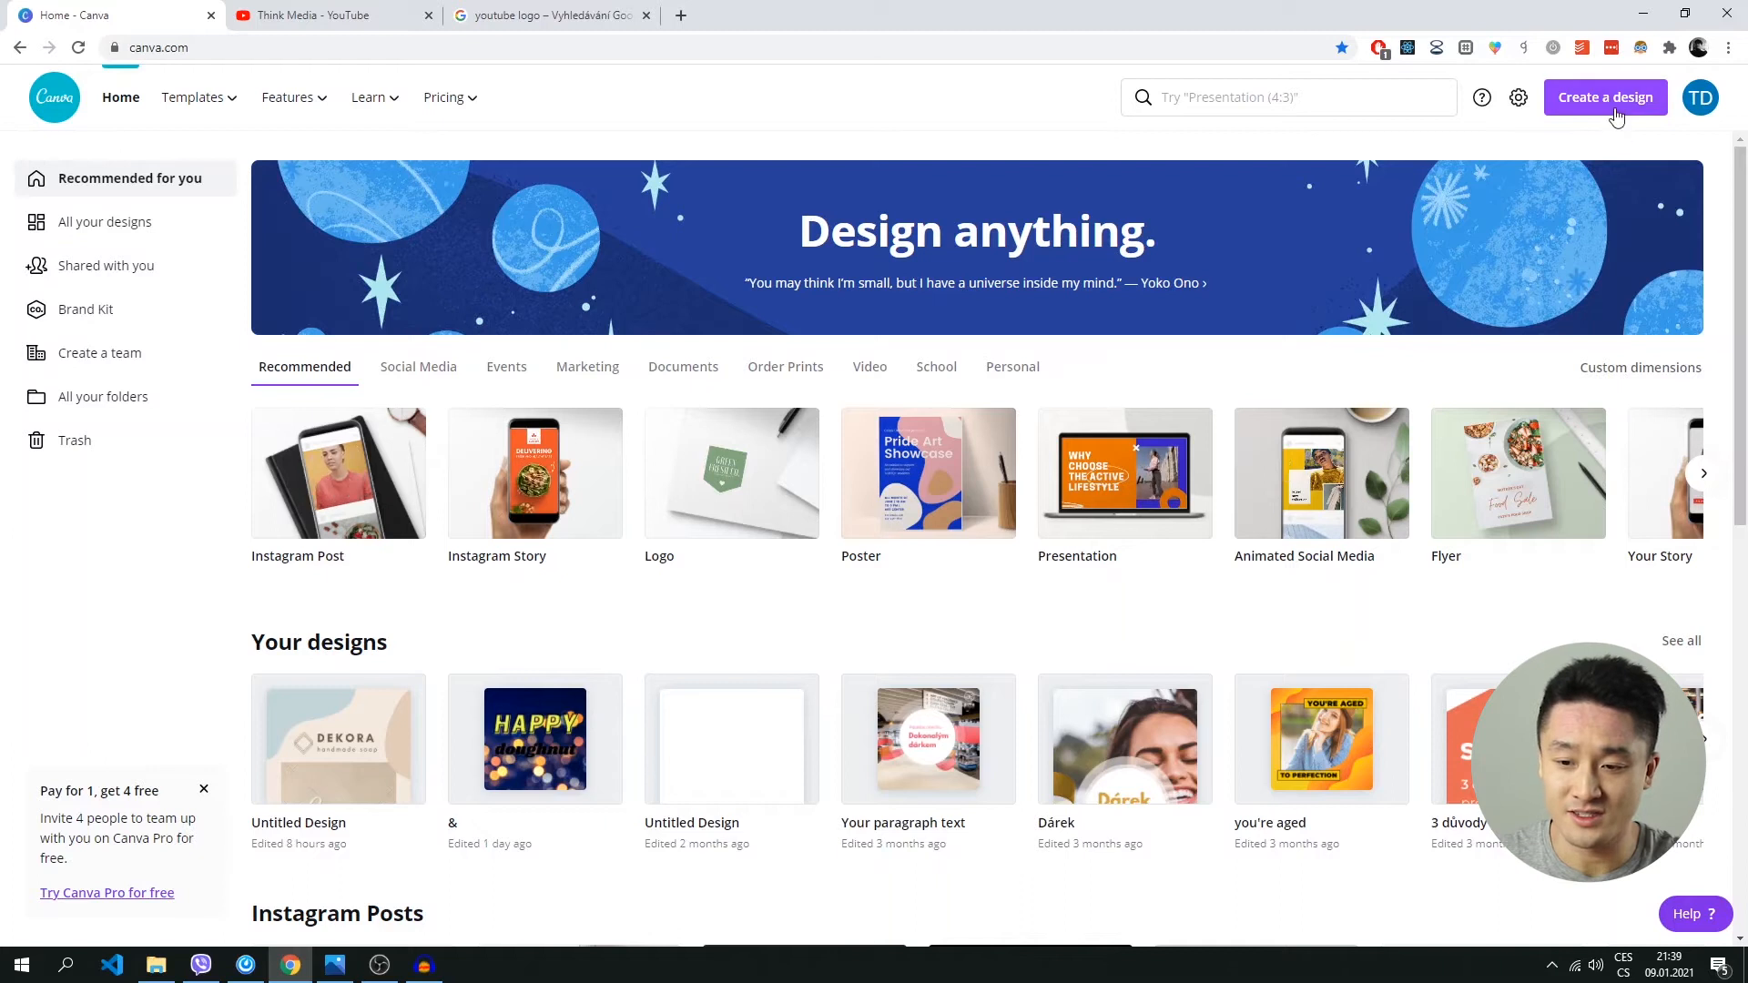
Search the design types for "youtube" and create a blank YouTube Thumbnail design of 1280 × 720 px.
left_click(1614, 111)
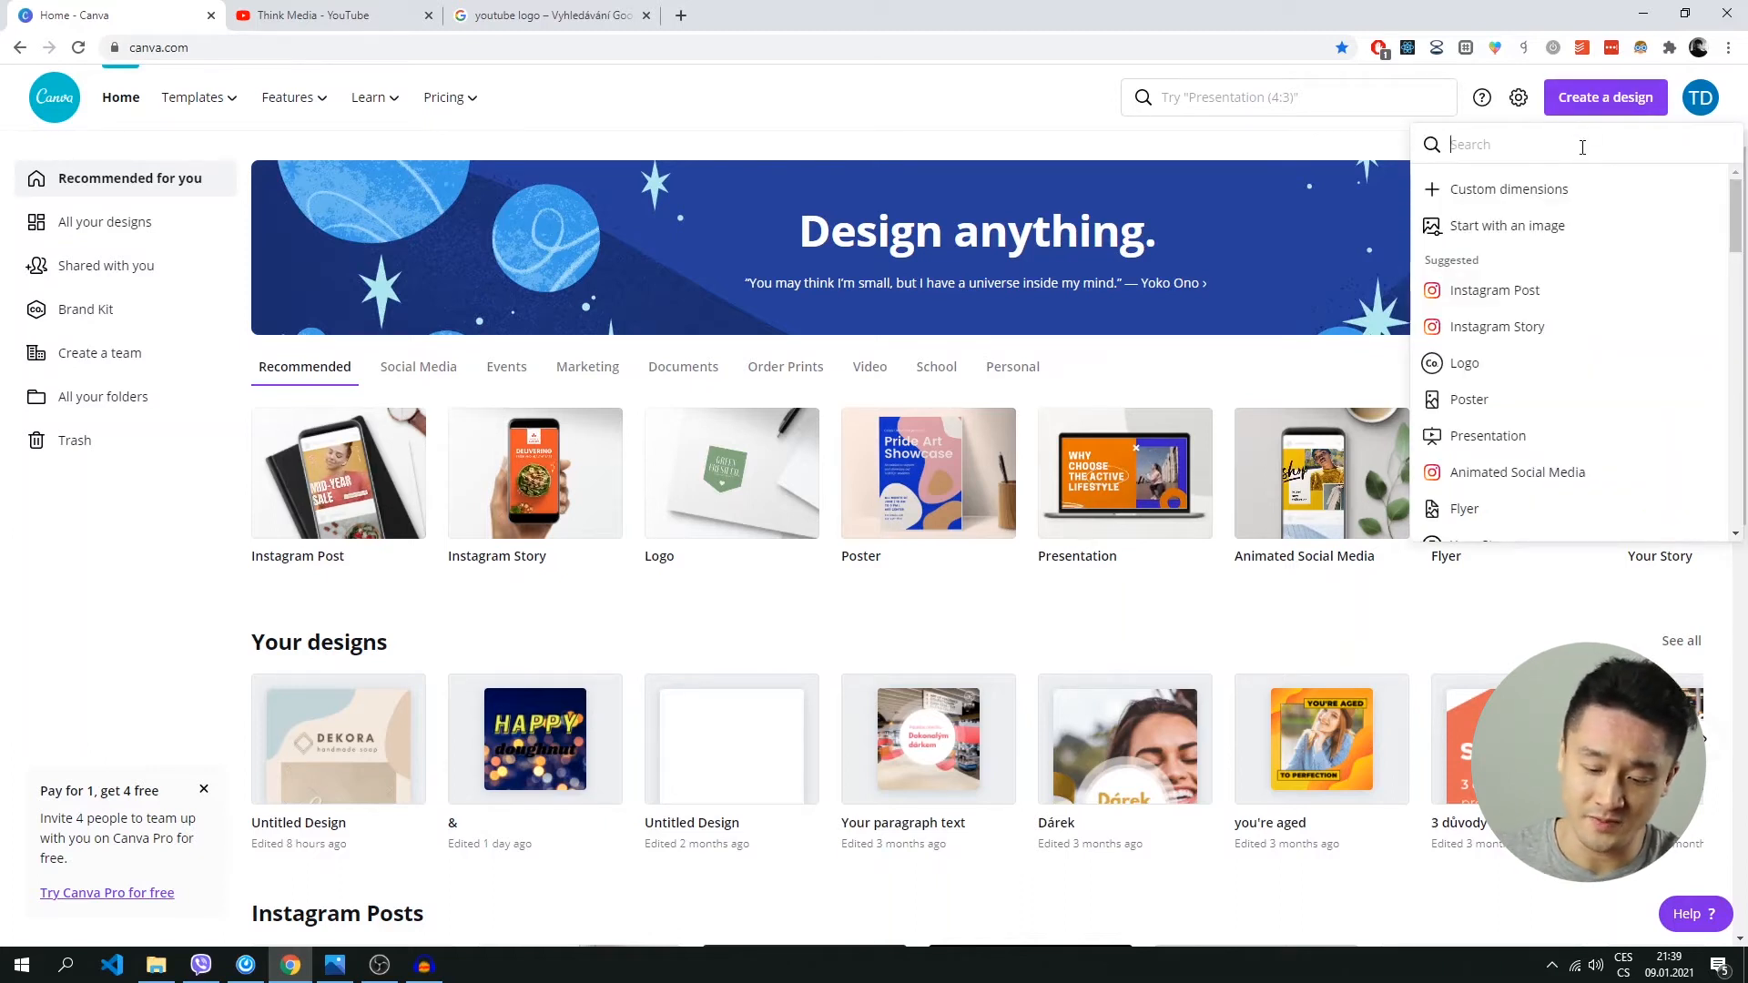
type("youtube")
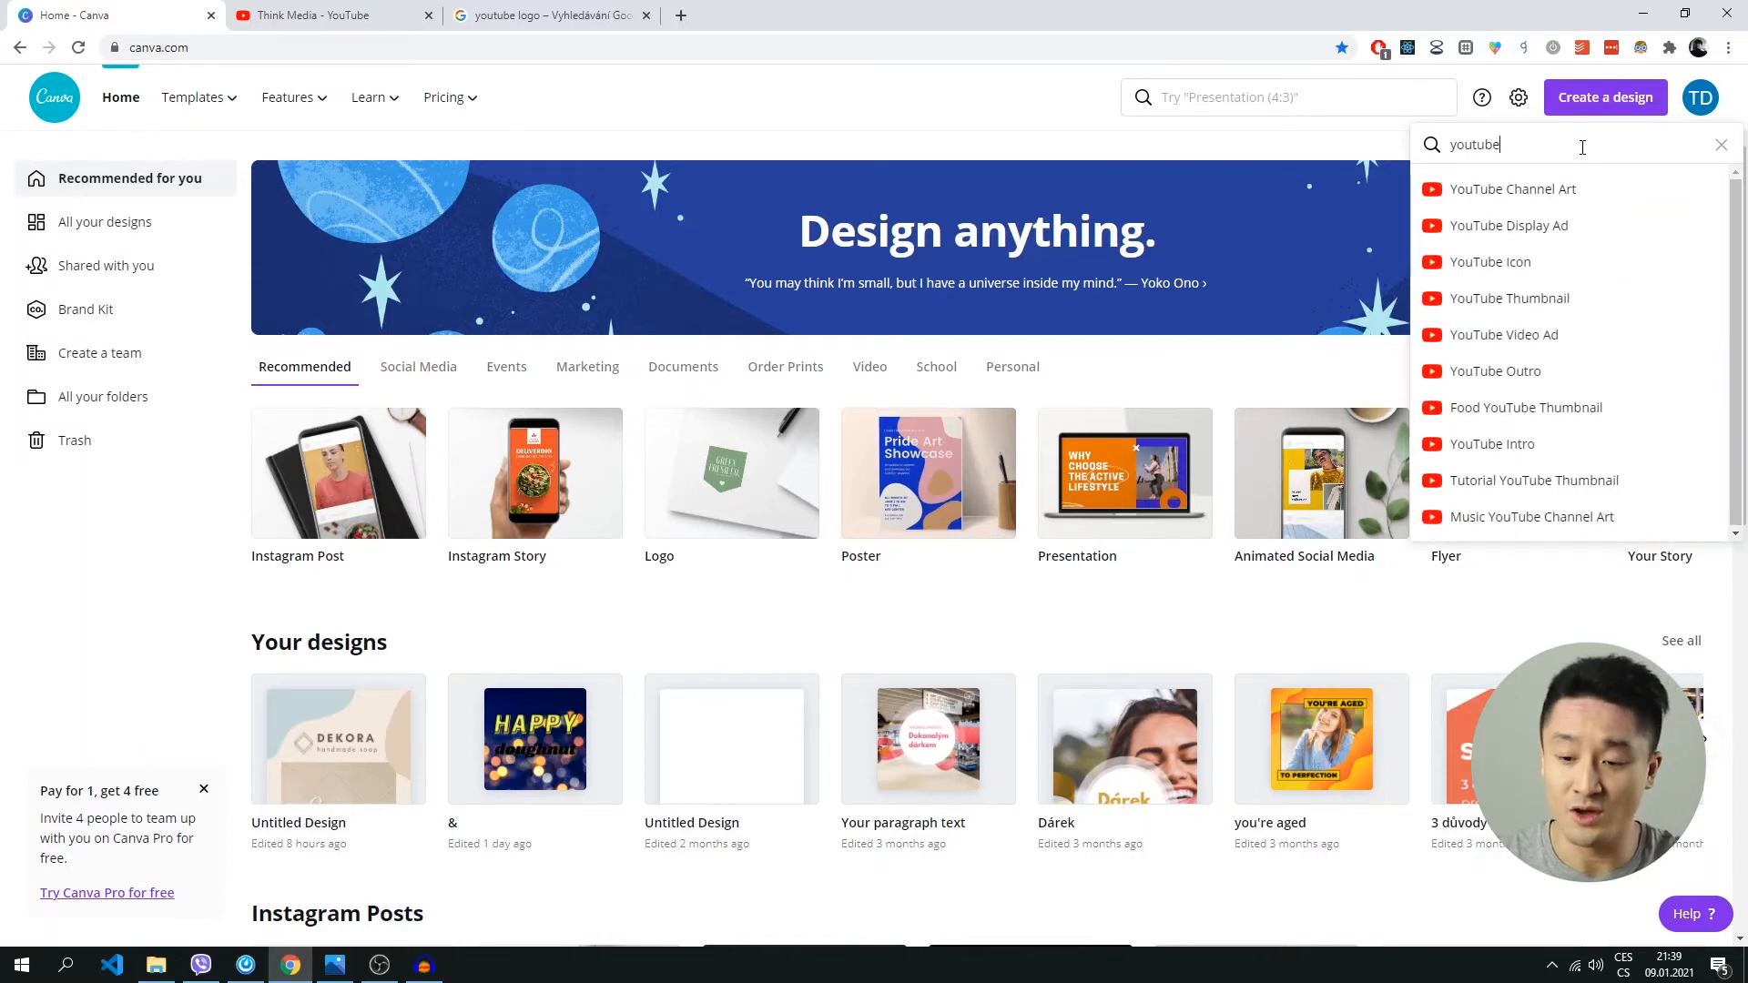
left_click(1507, 301)
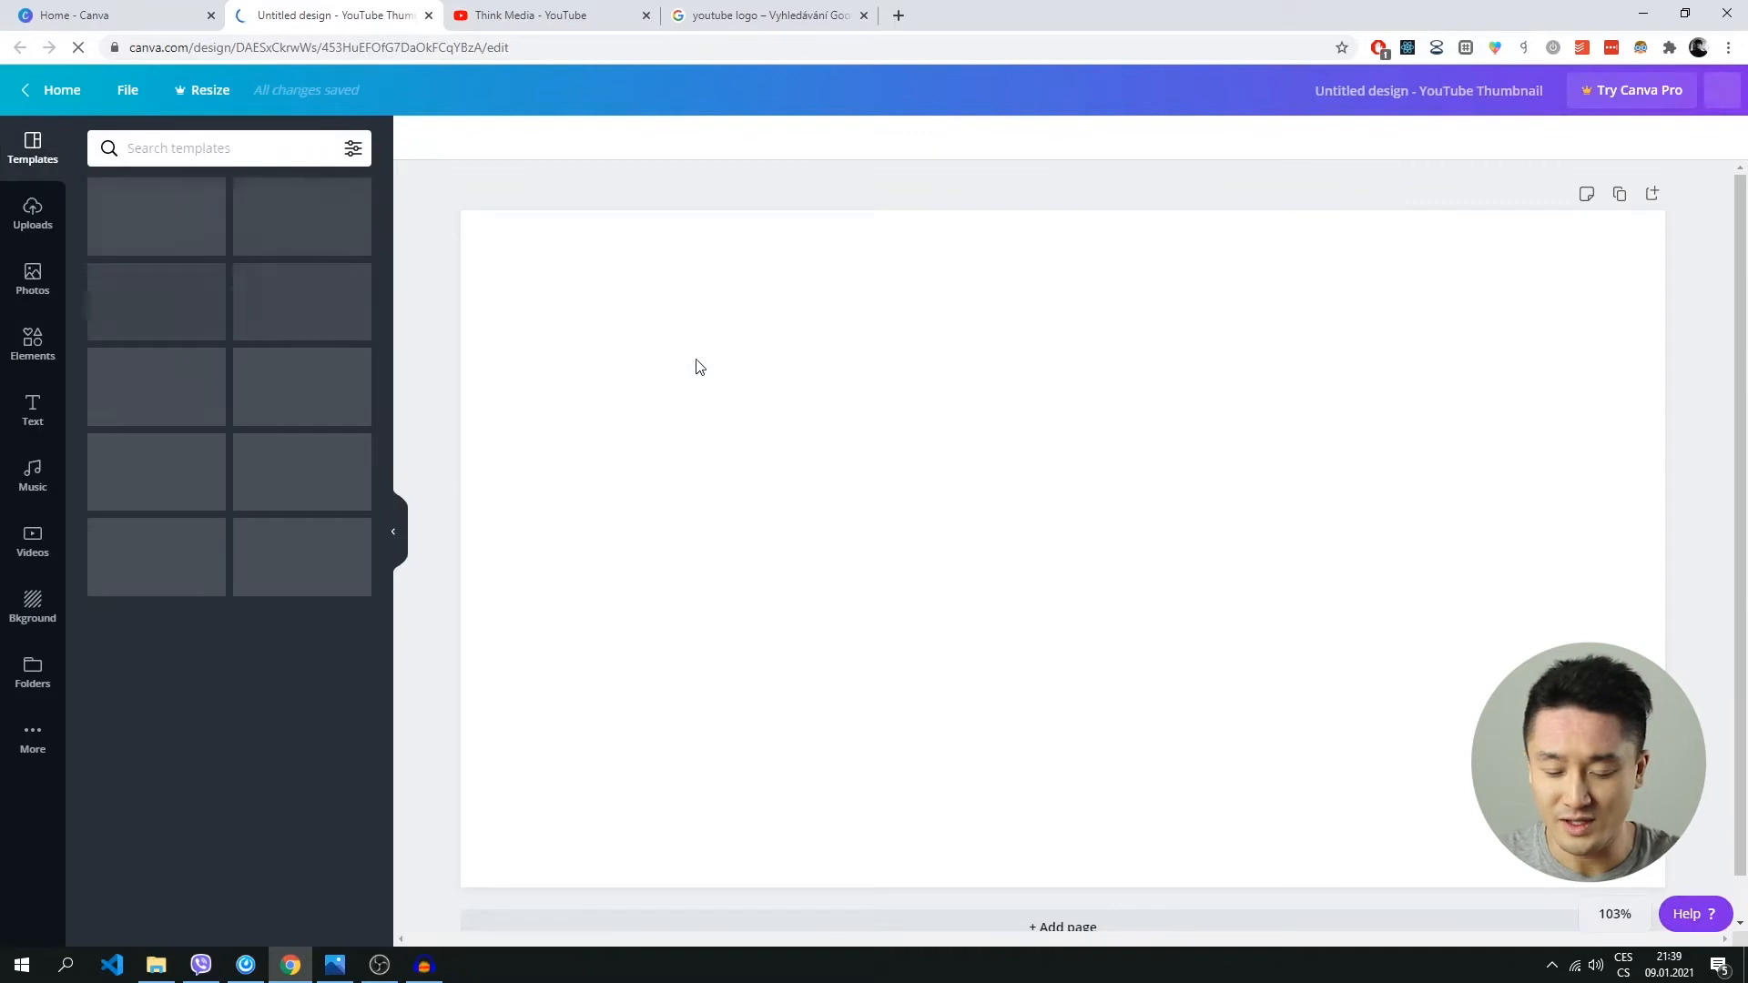
Upload the photo of the man pointing with both hands from the desktop and place it on the blank thumbnail.
left_click(1575, 914)
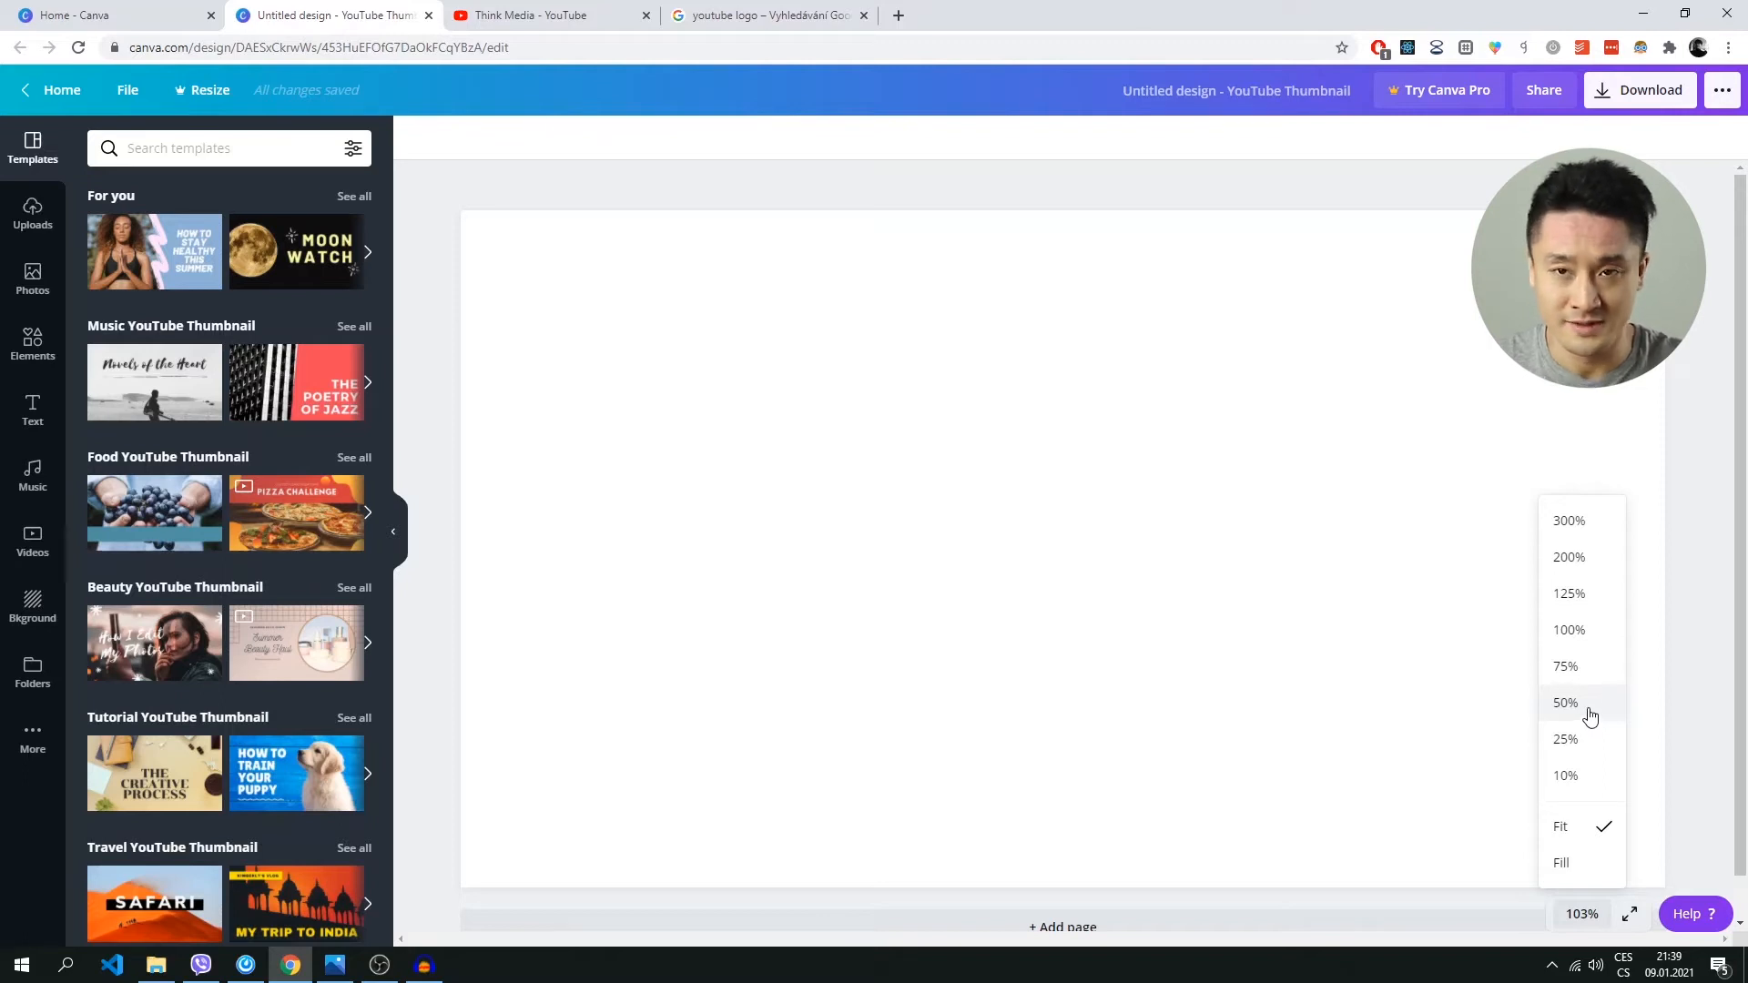
left_click(1589, 708)
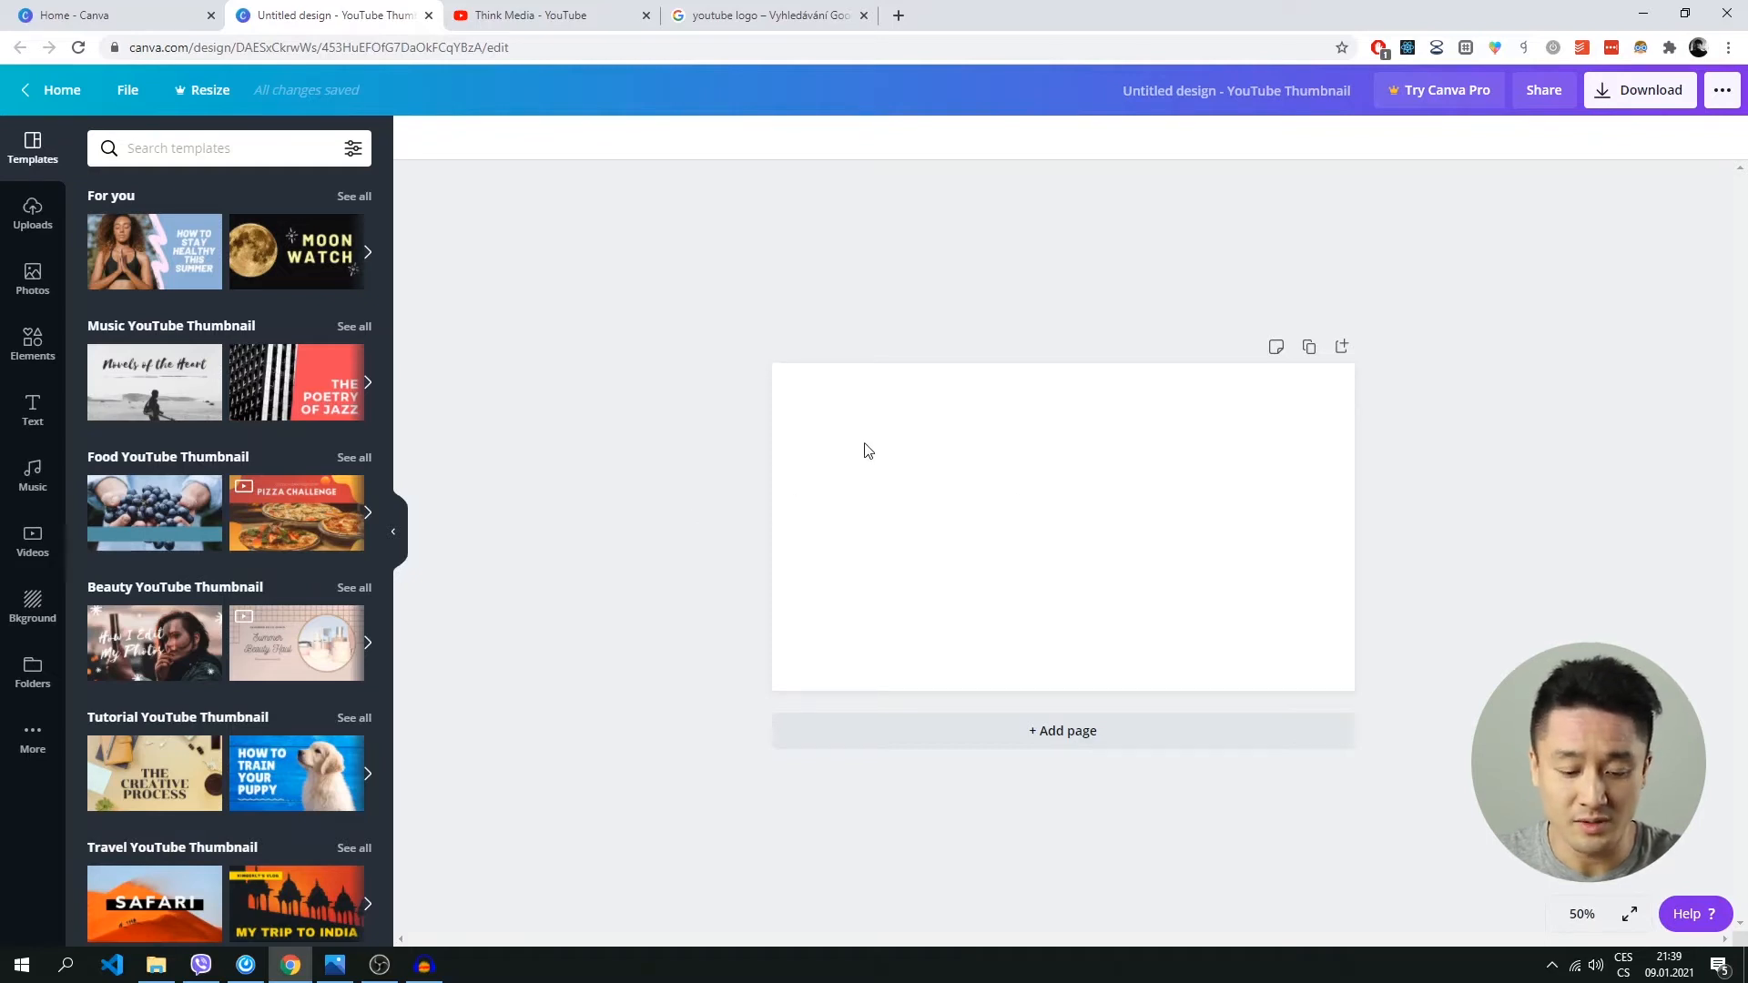
key("super+d")
key("super+d")
left_click_drag(60, 508, 872, 535)
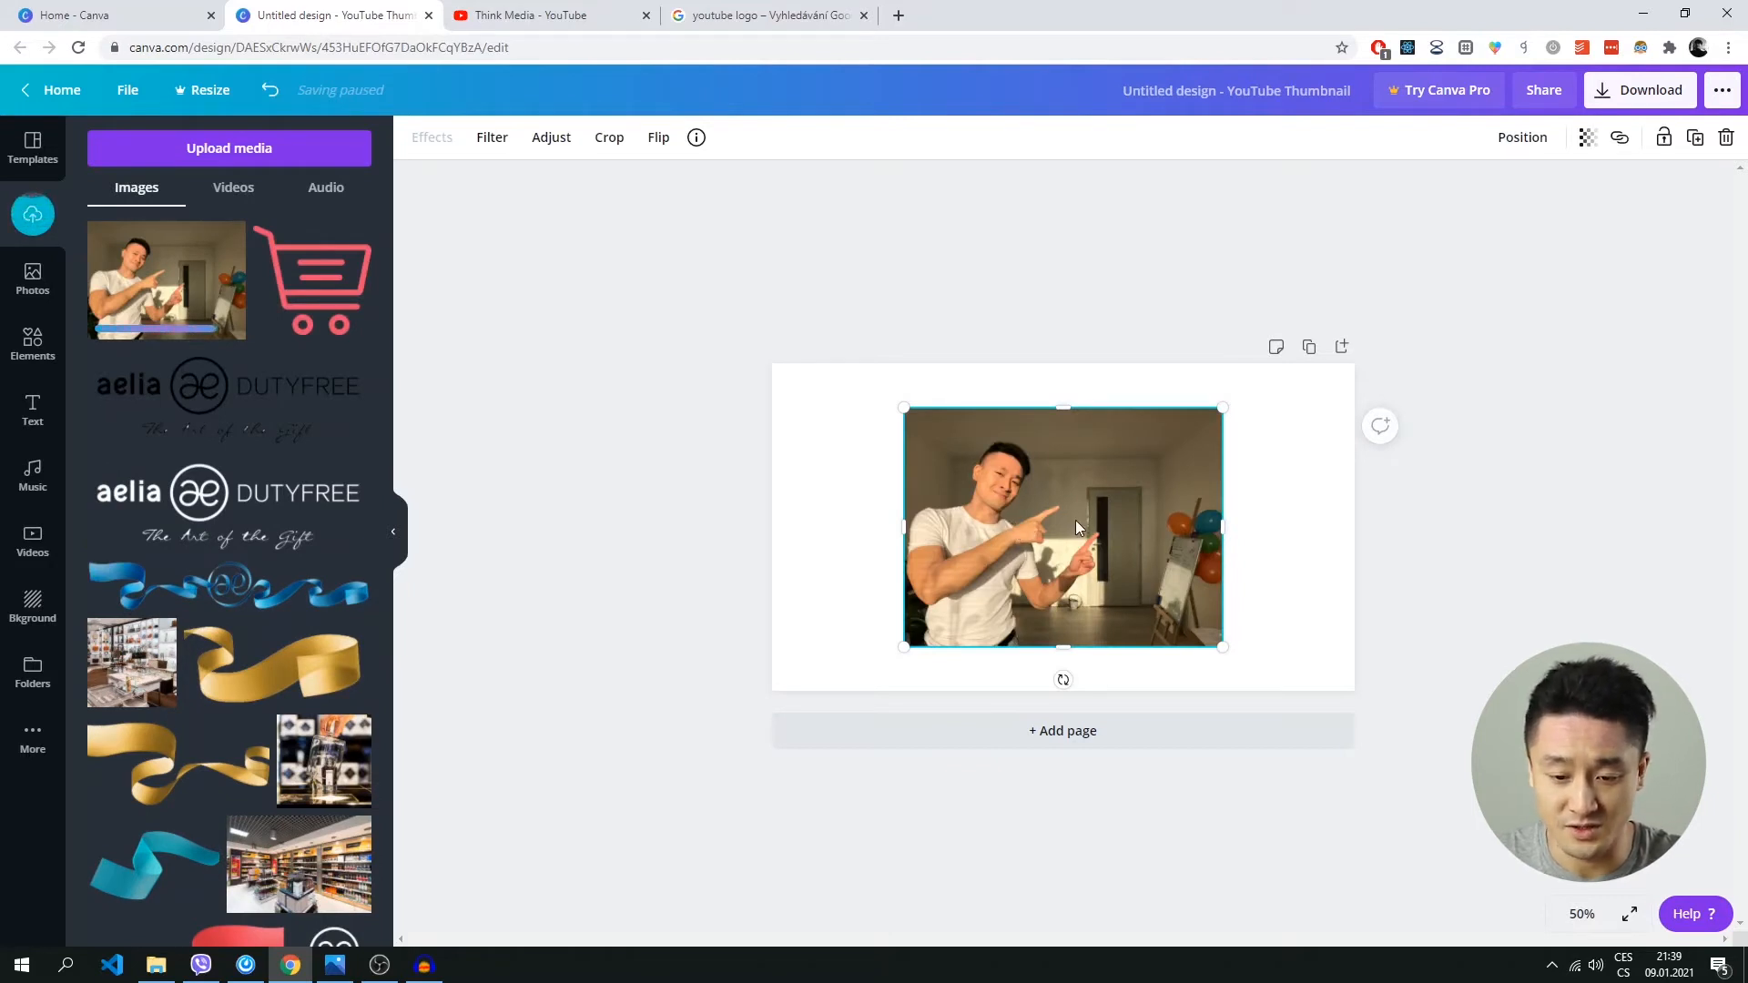
Enlarge the photo to the full canvas width and align its upper edge with the canvas so it covers the thumbnail.
left_click_drag(1075, 527, 954, 579)
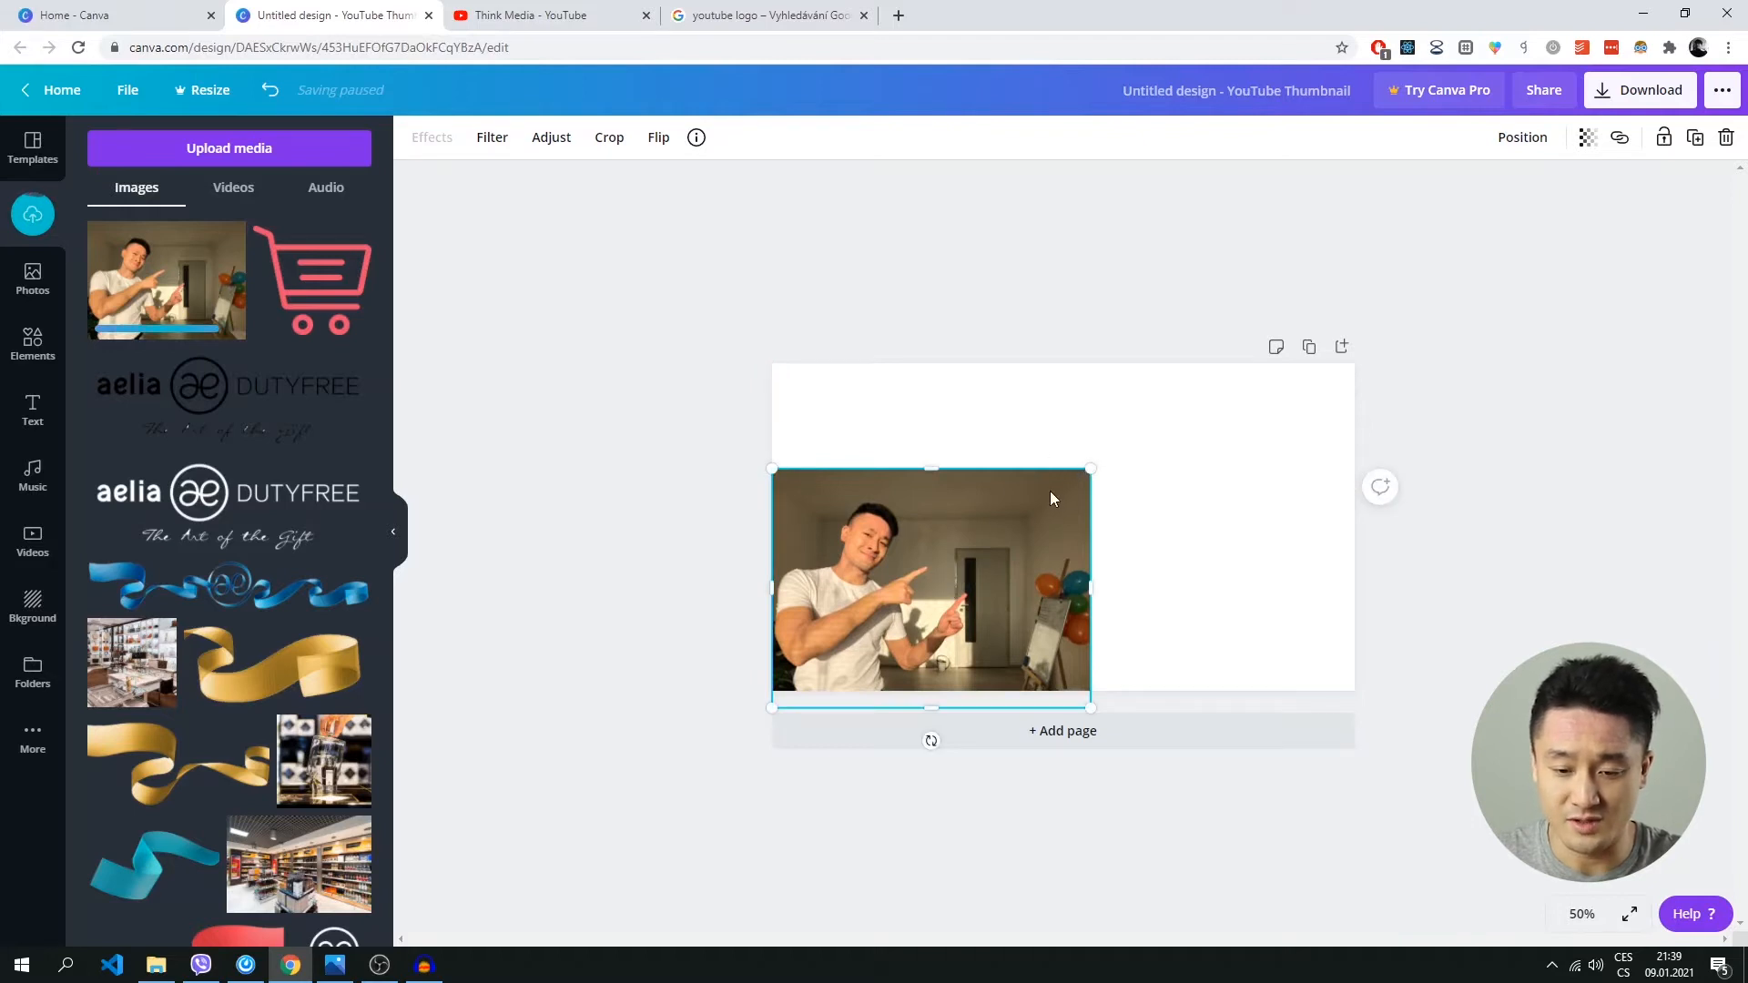
left_click_drag(1096, 468, 1431, 372)
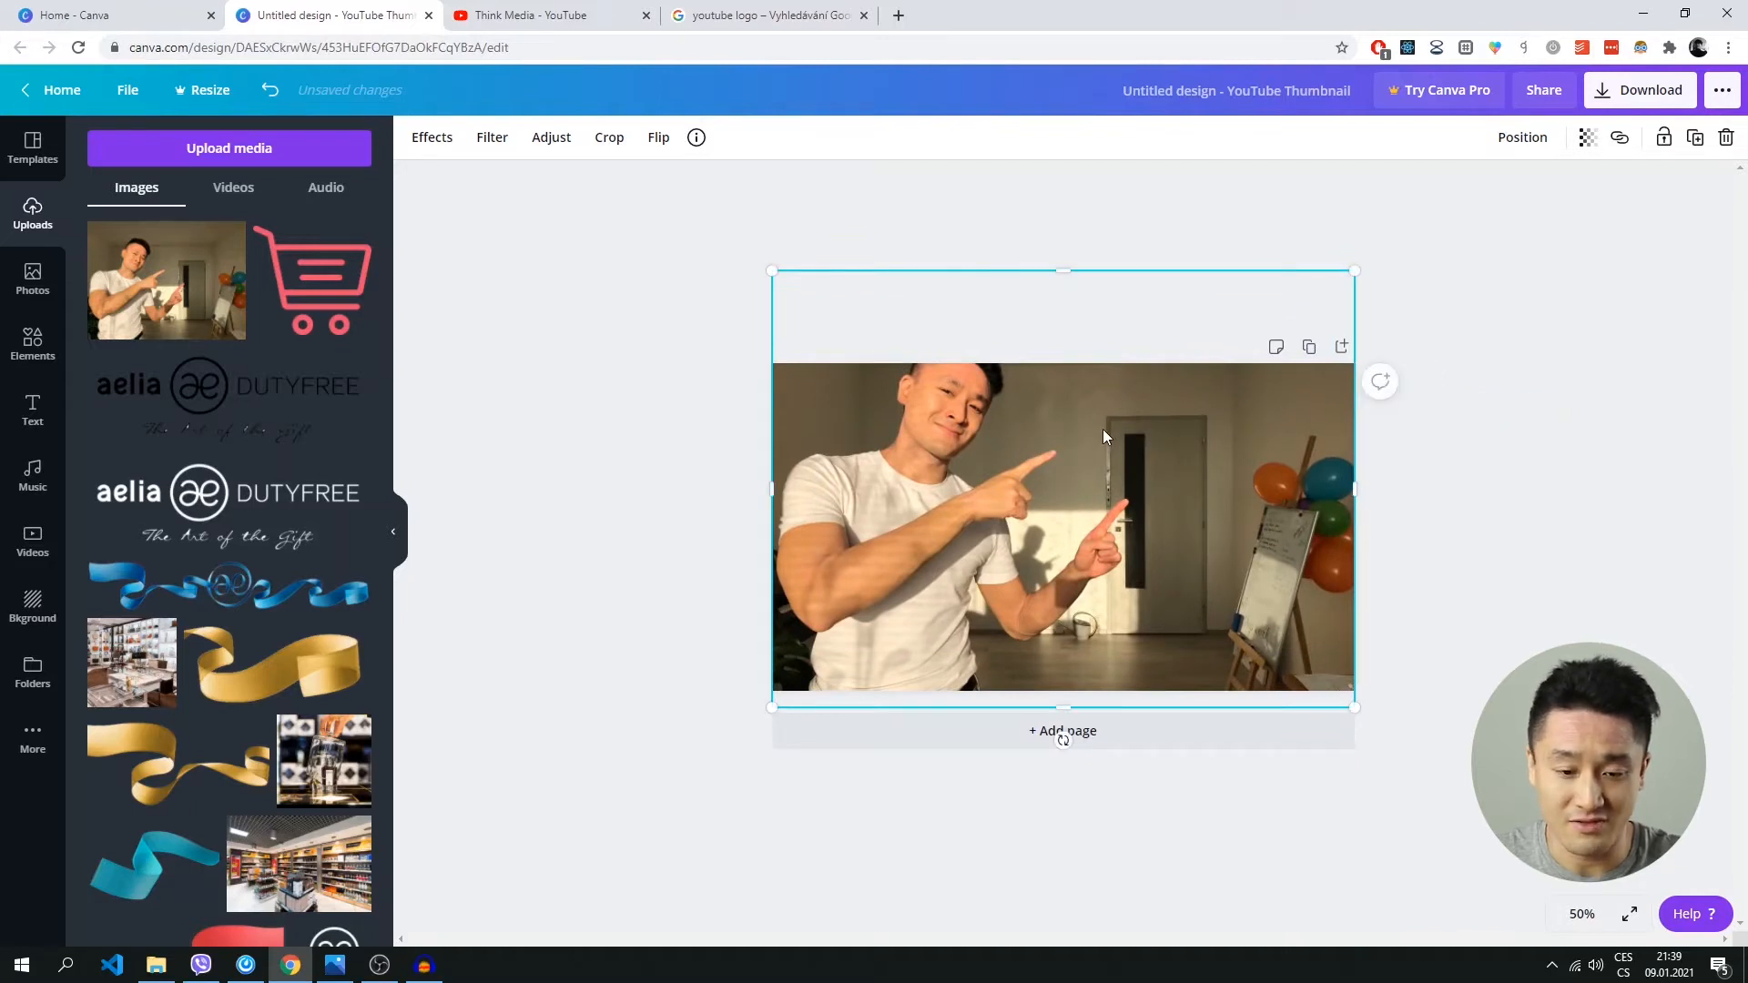
left_click_drag(1103, 430, 1106, 507)
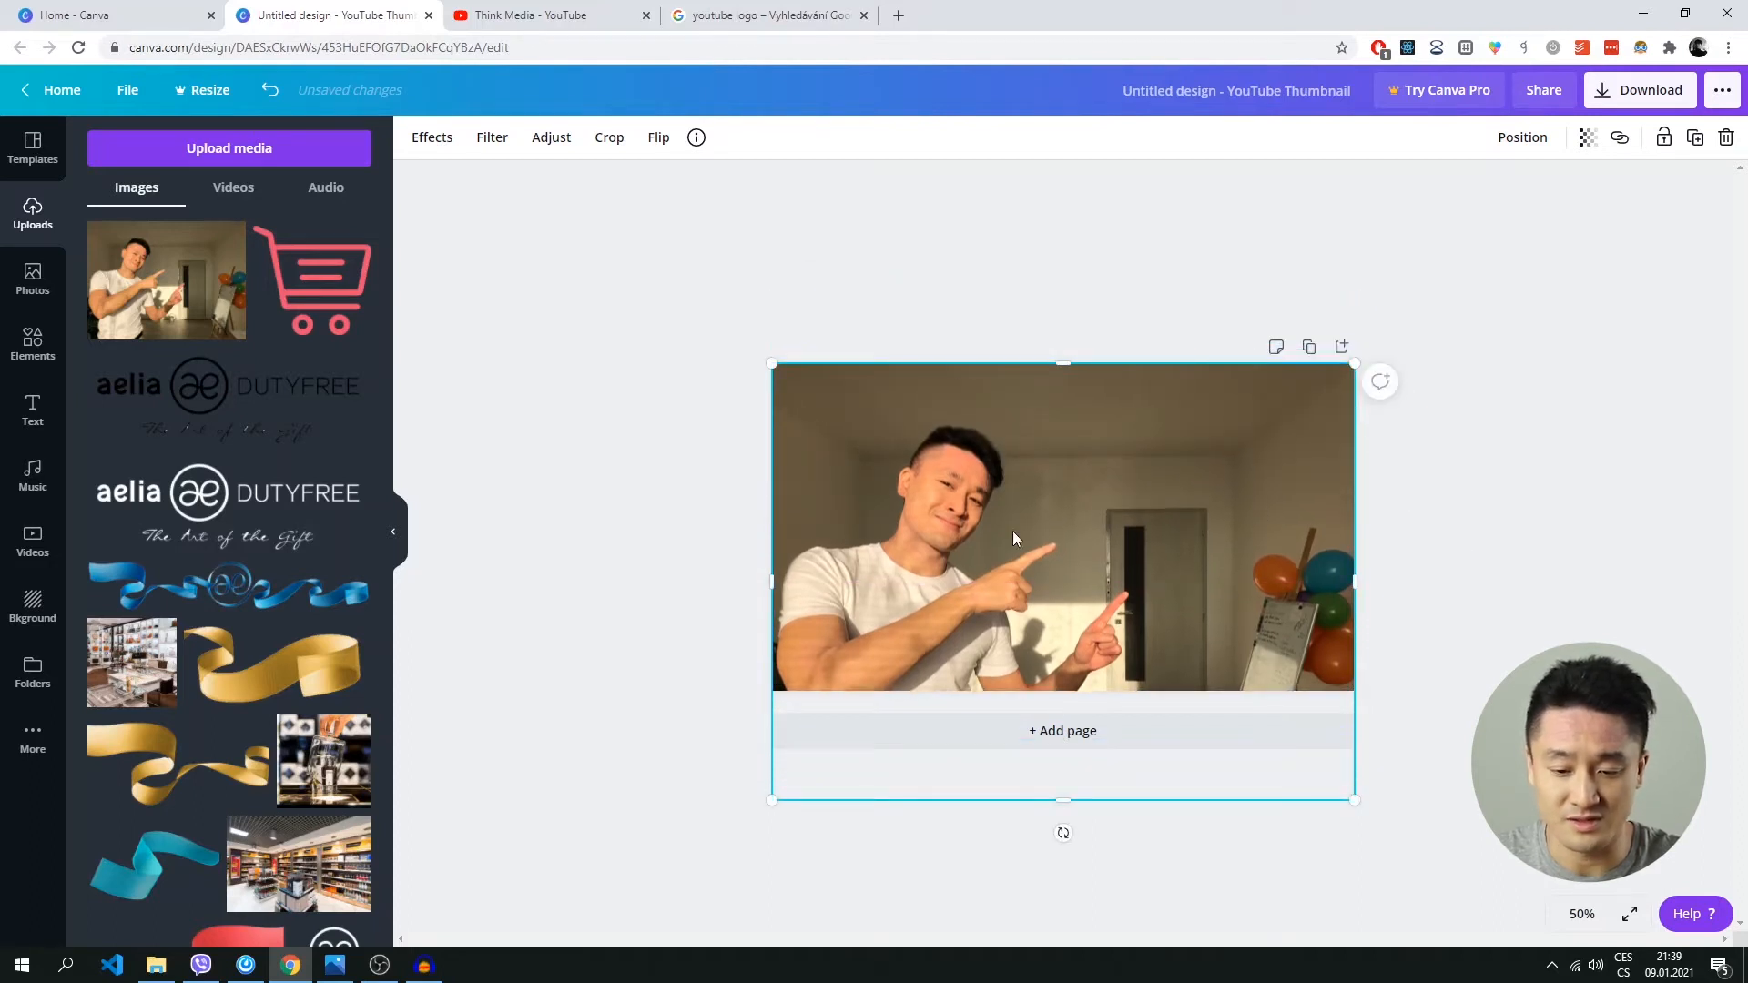
left_click(1635, 576)
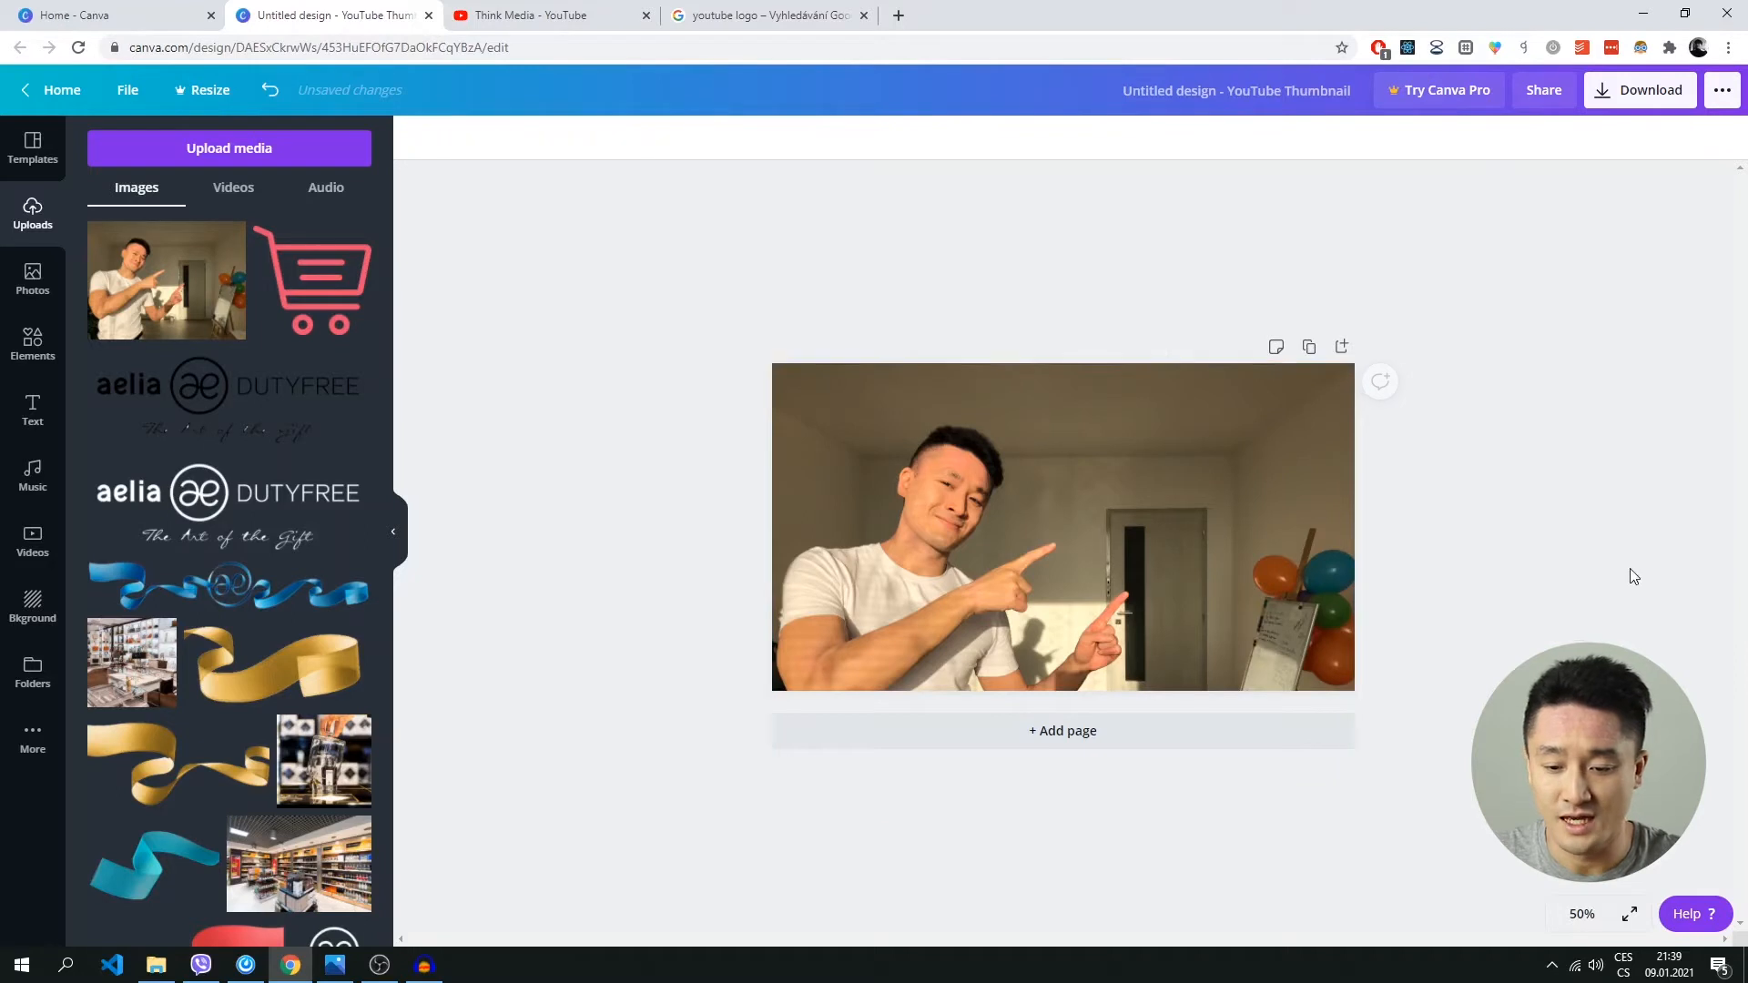
Shift the background photo slightly upward within its crop to show more of the man's torso.
left_click(1097, 539)
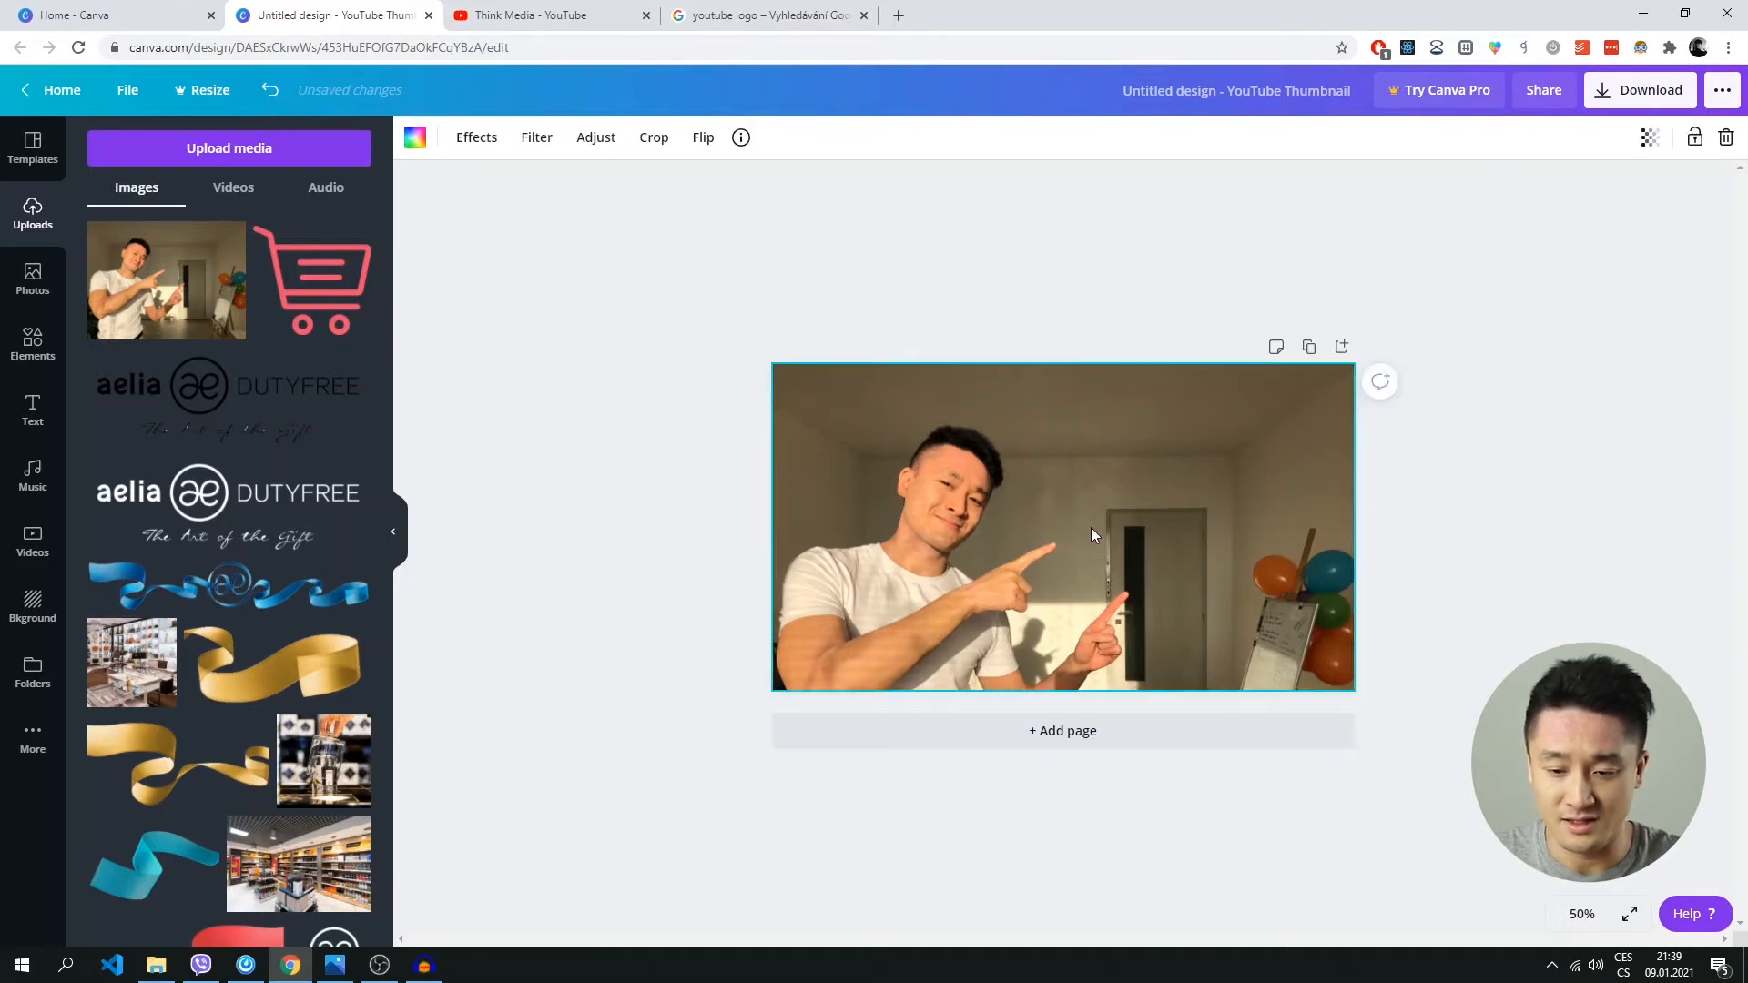
double_click(1091, 526)
left_click_drag(1090, 527, 1091, 489)
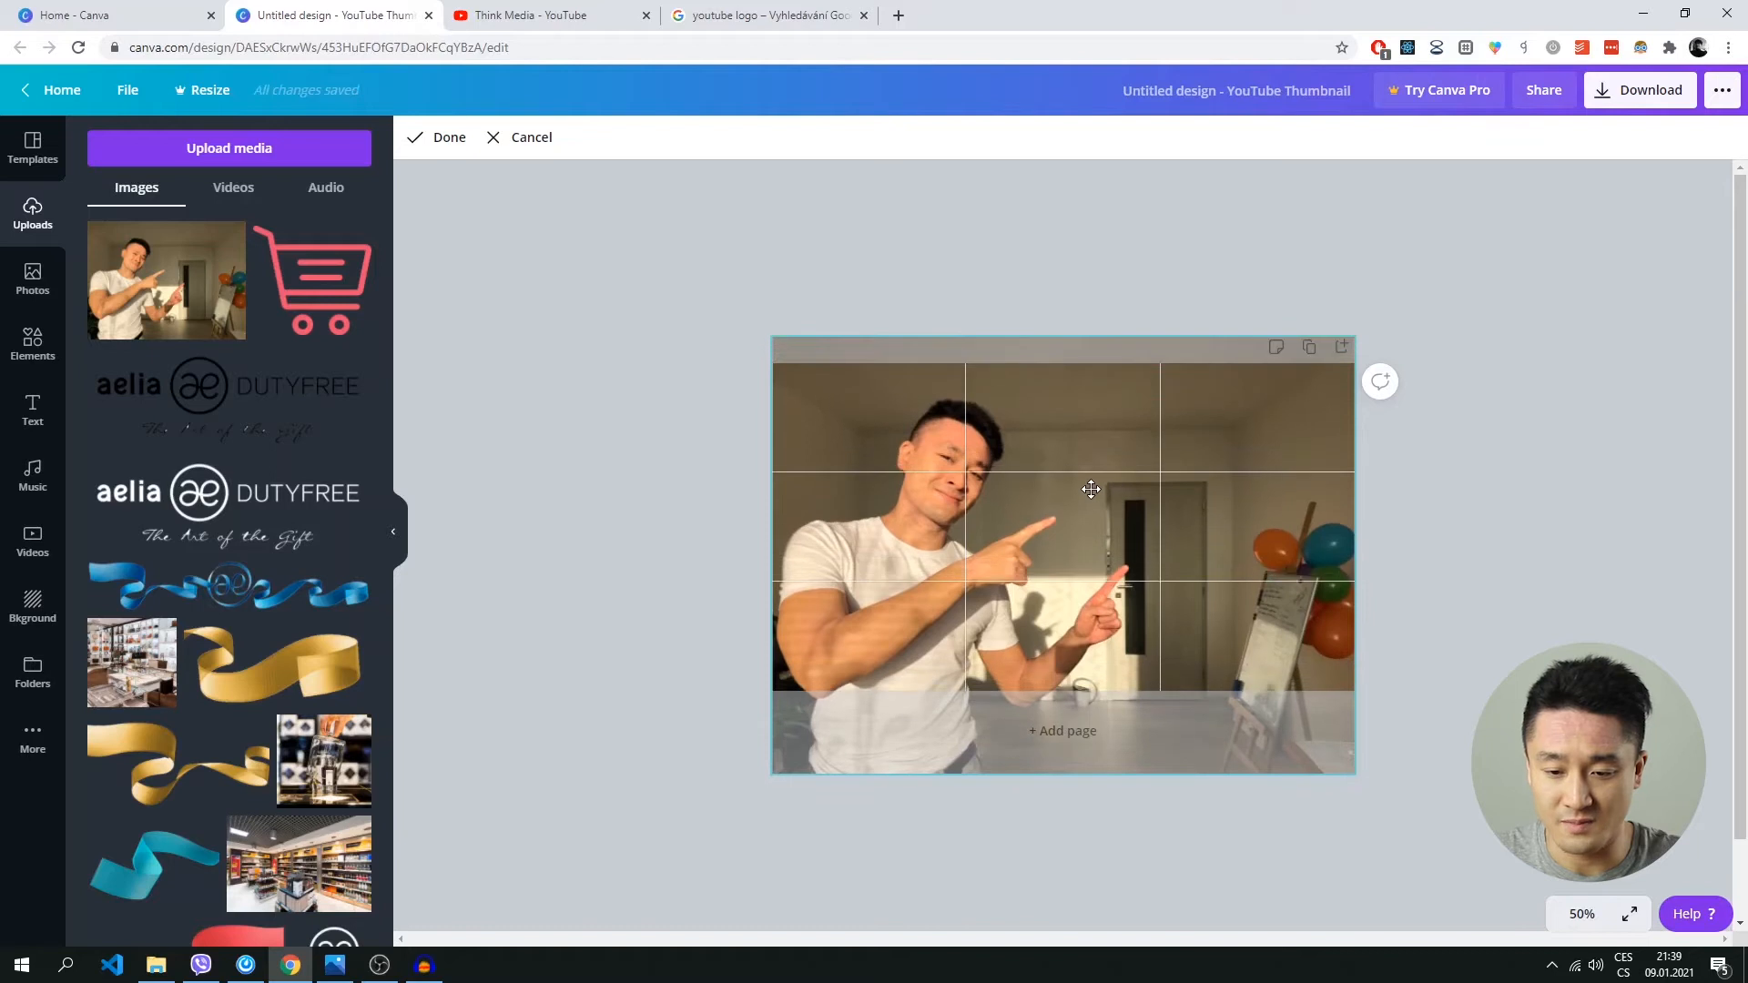
left_click(1401, 451)
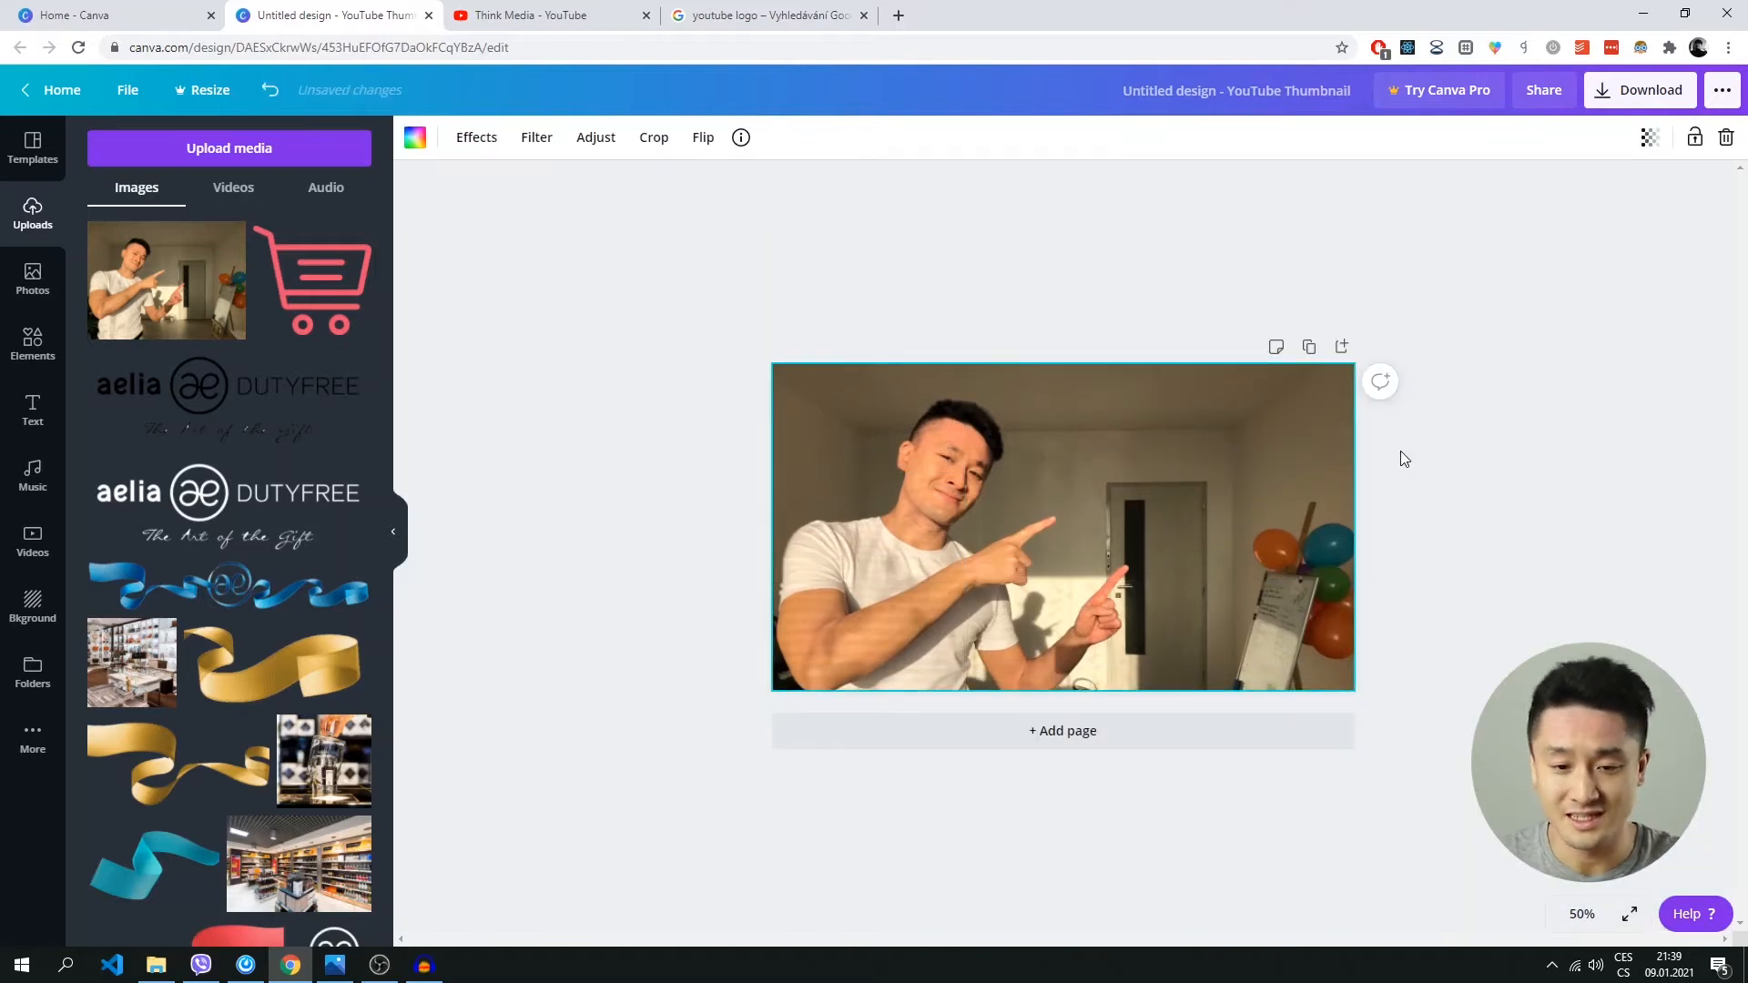
left_click(1432, 451)
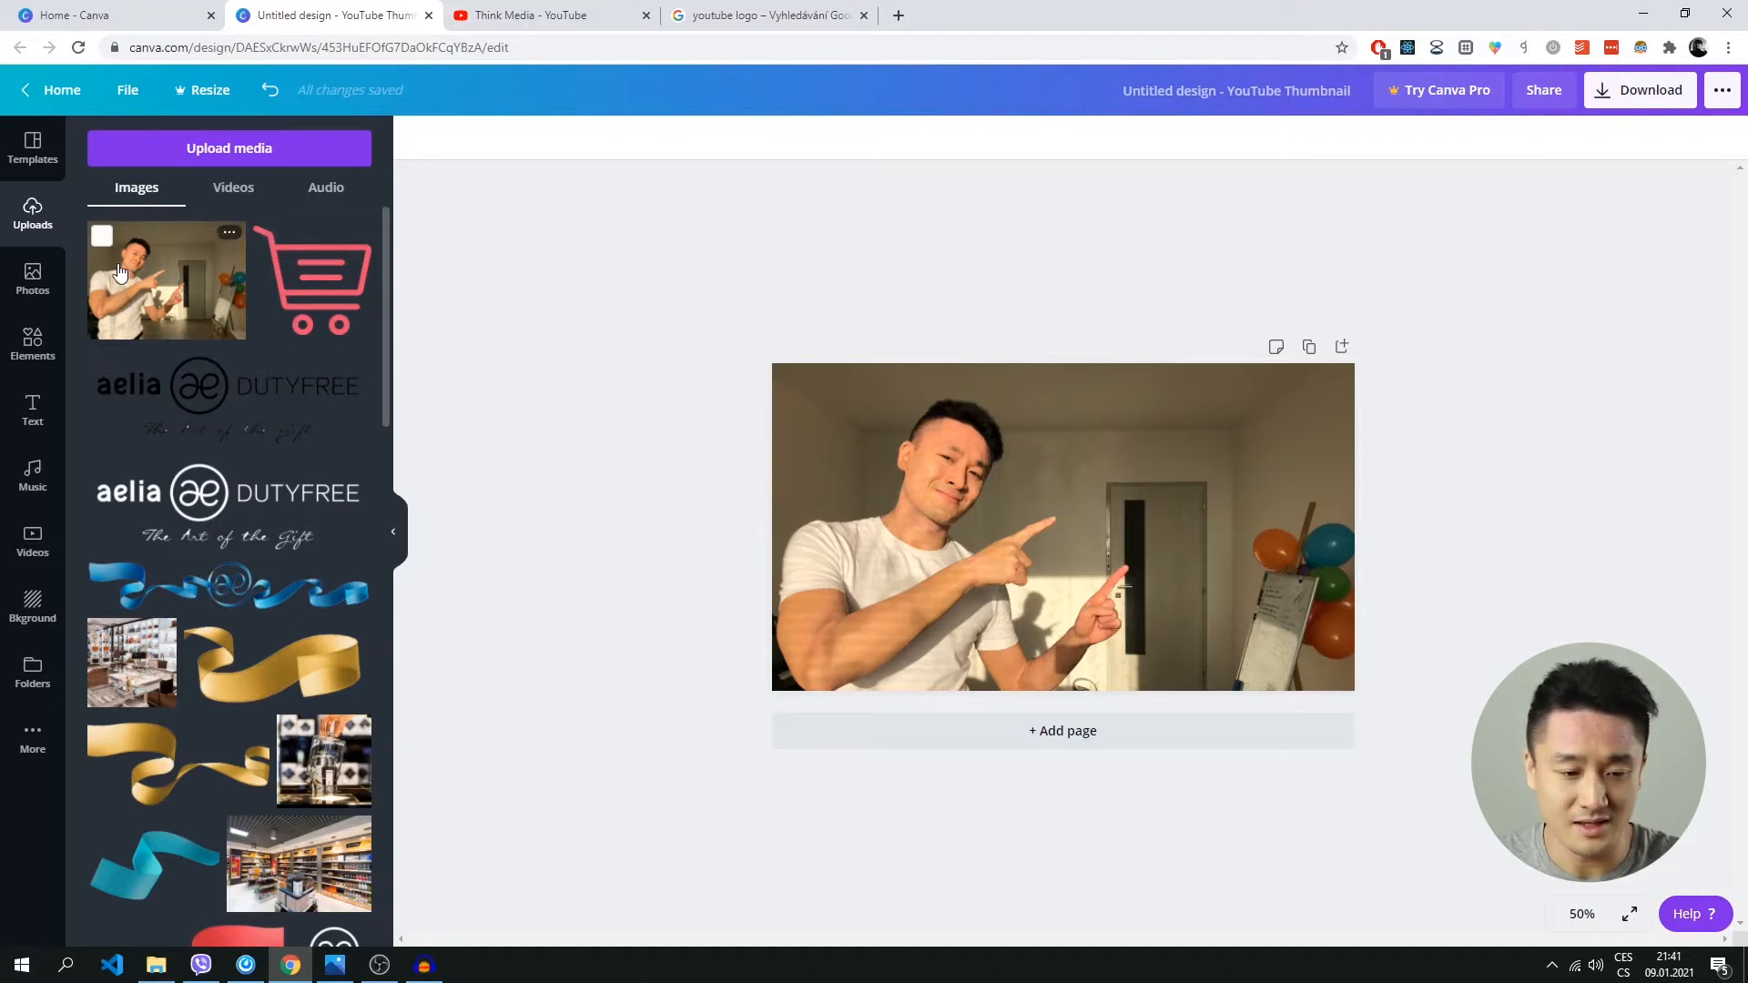
Add a square shape from the recently used elements and place it beside the man's face, above his pointing hands.
left_click(39, 289)
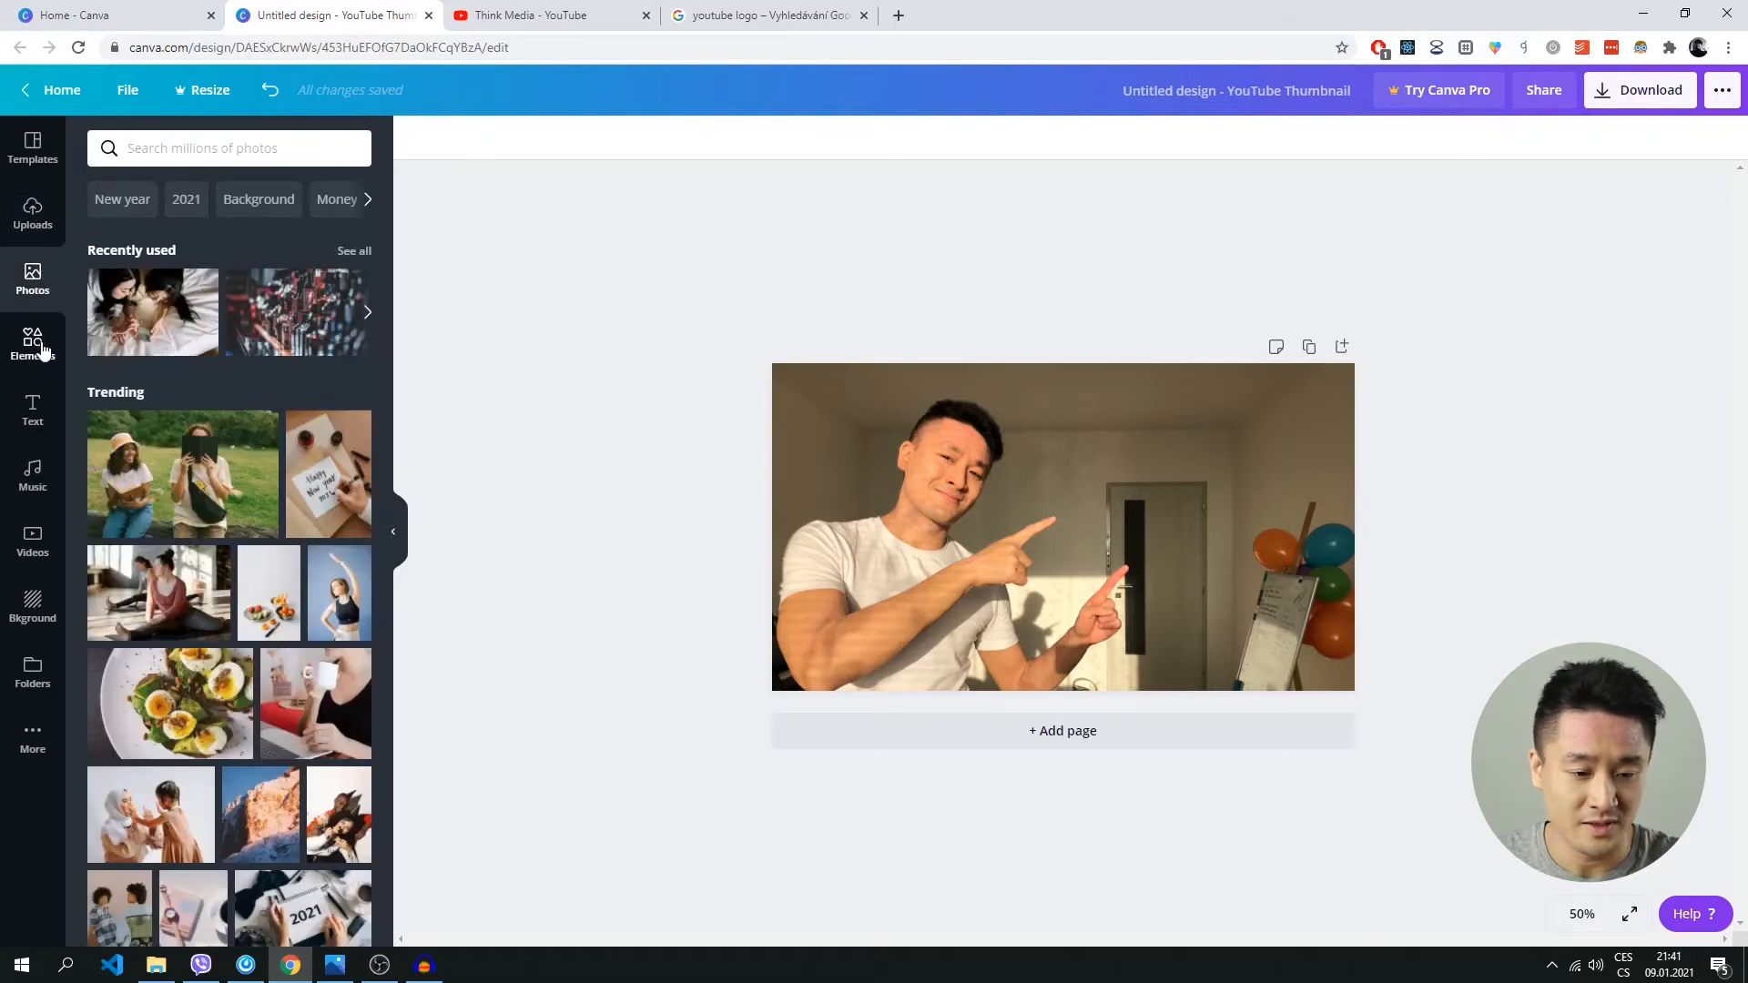
left_click(35, 350)
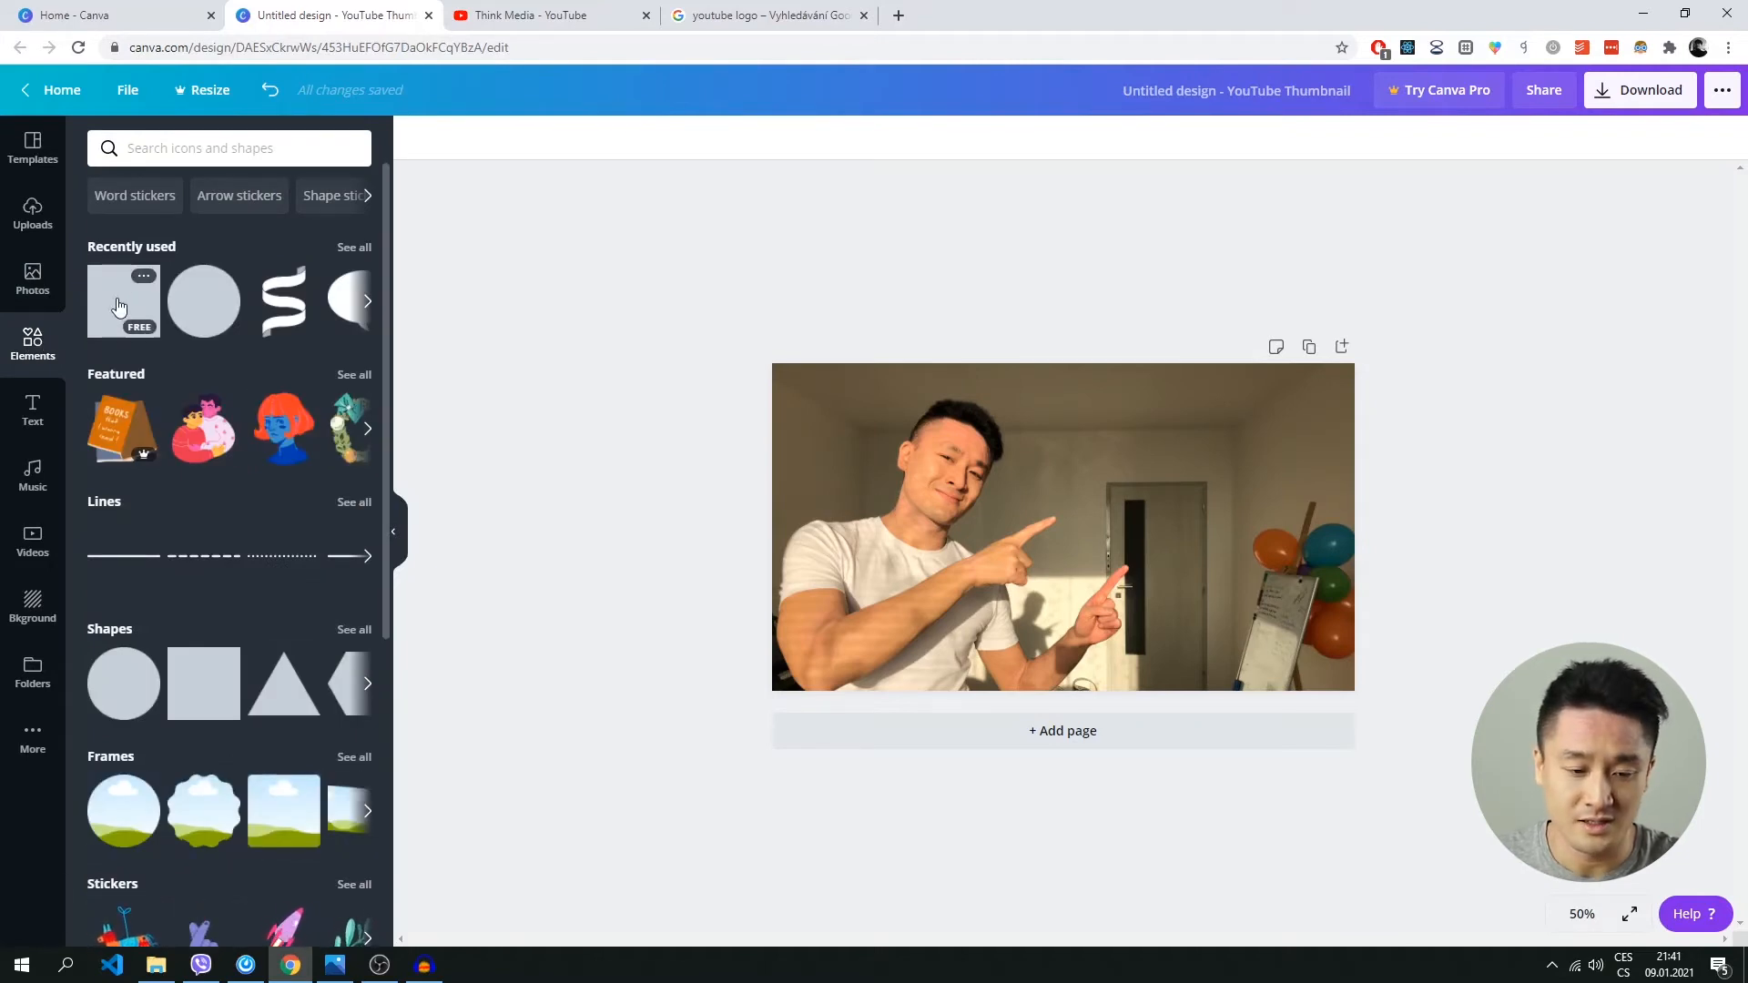
left_click(118, 306)
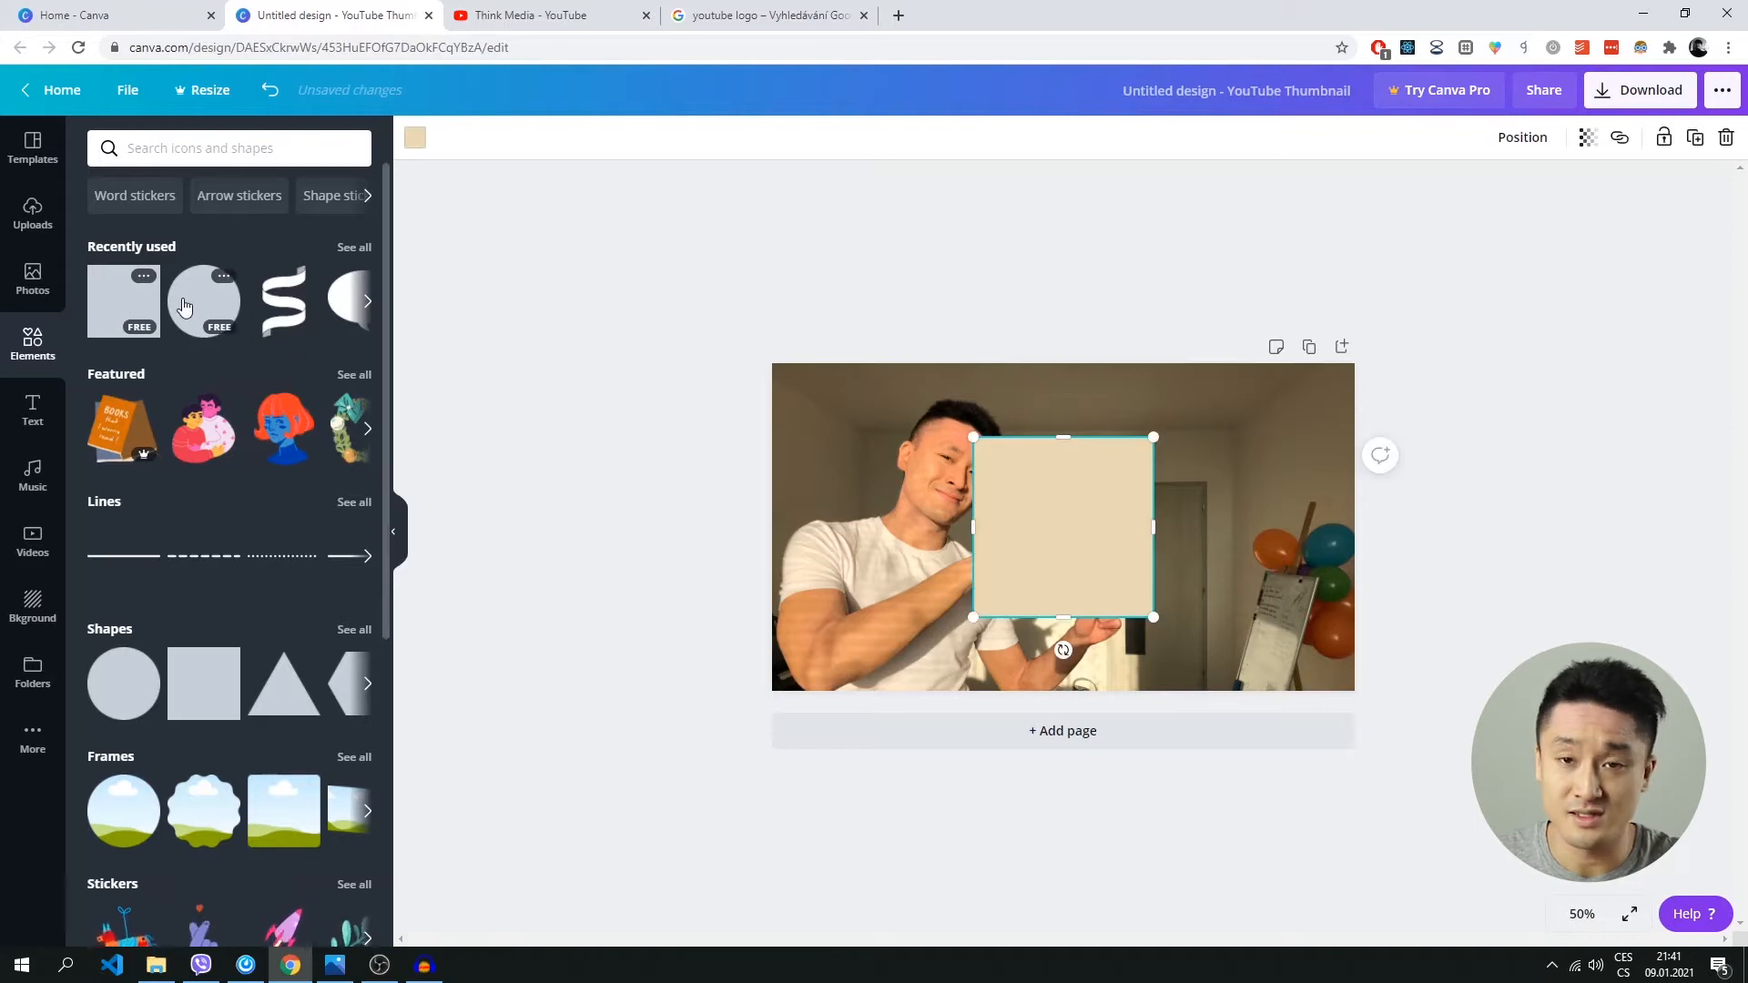
left_click_drag(1046, 512, 1103, 488)
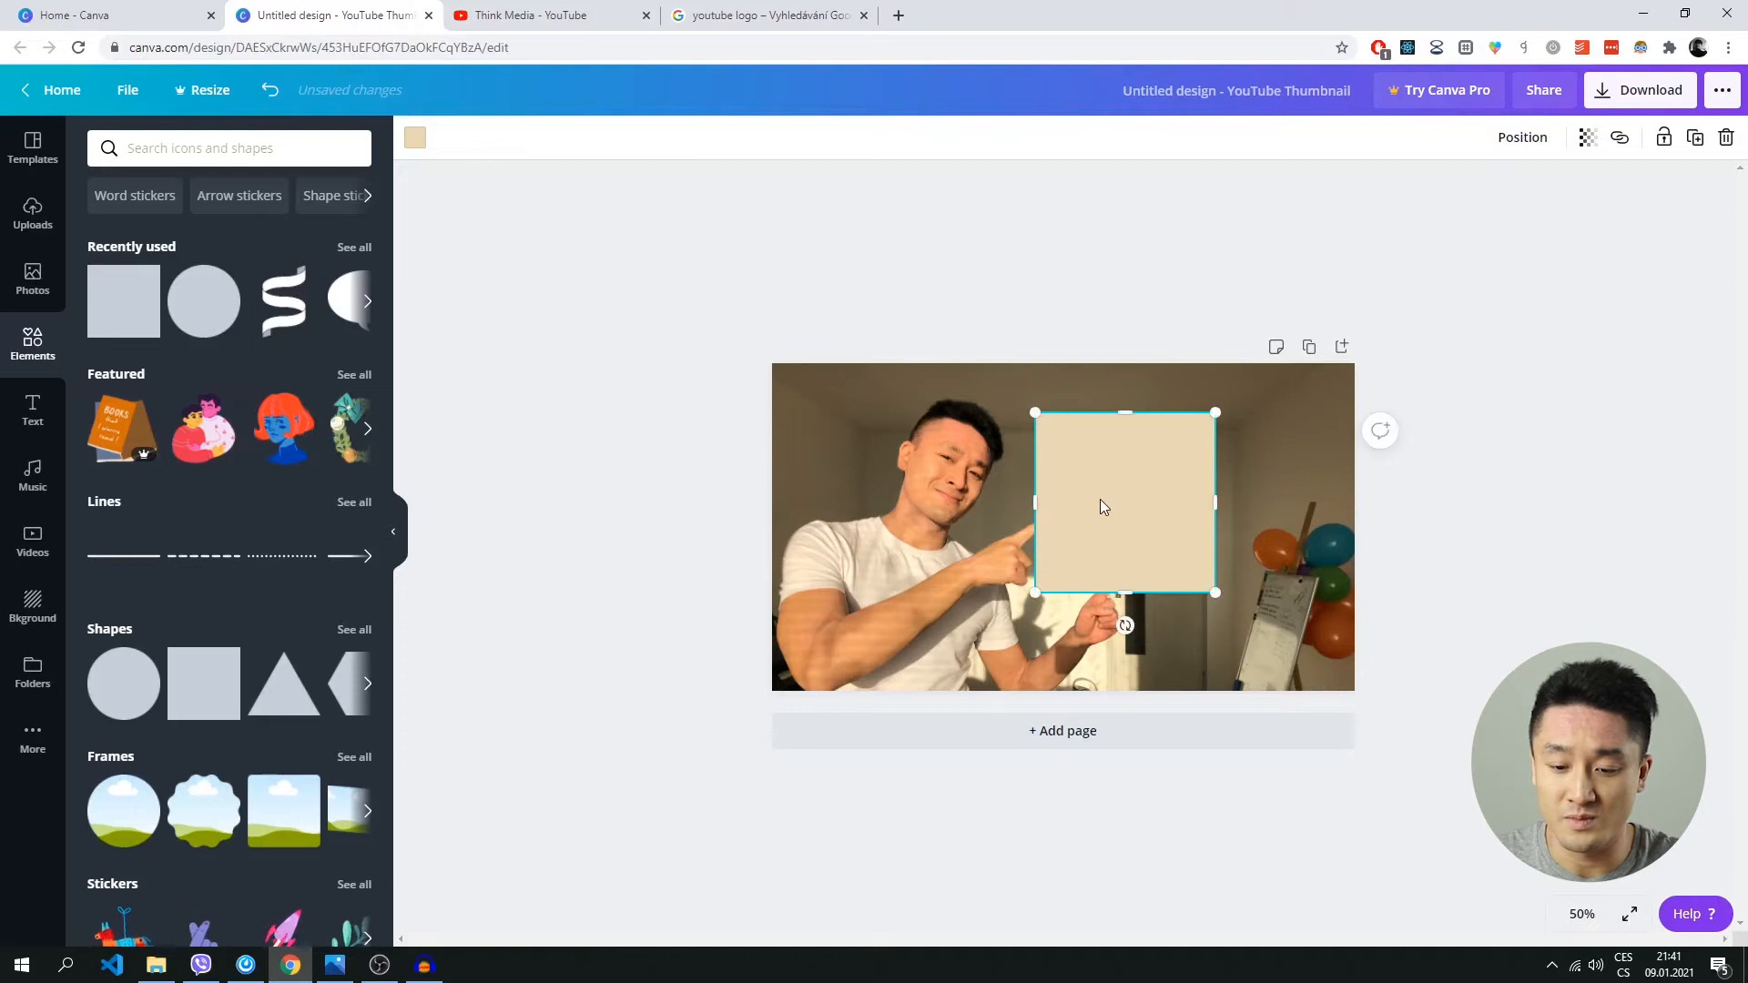
Set the square's fill colour to black (#000000).
left_click(416, 141)
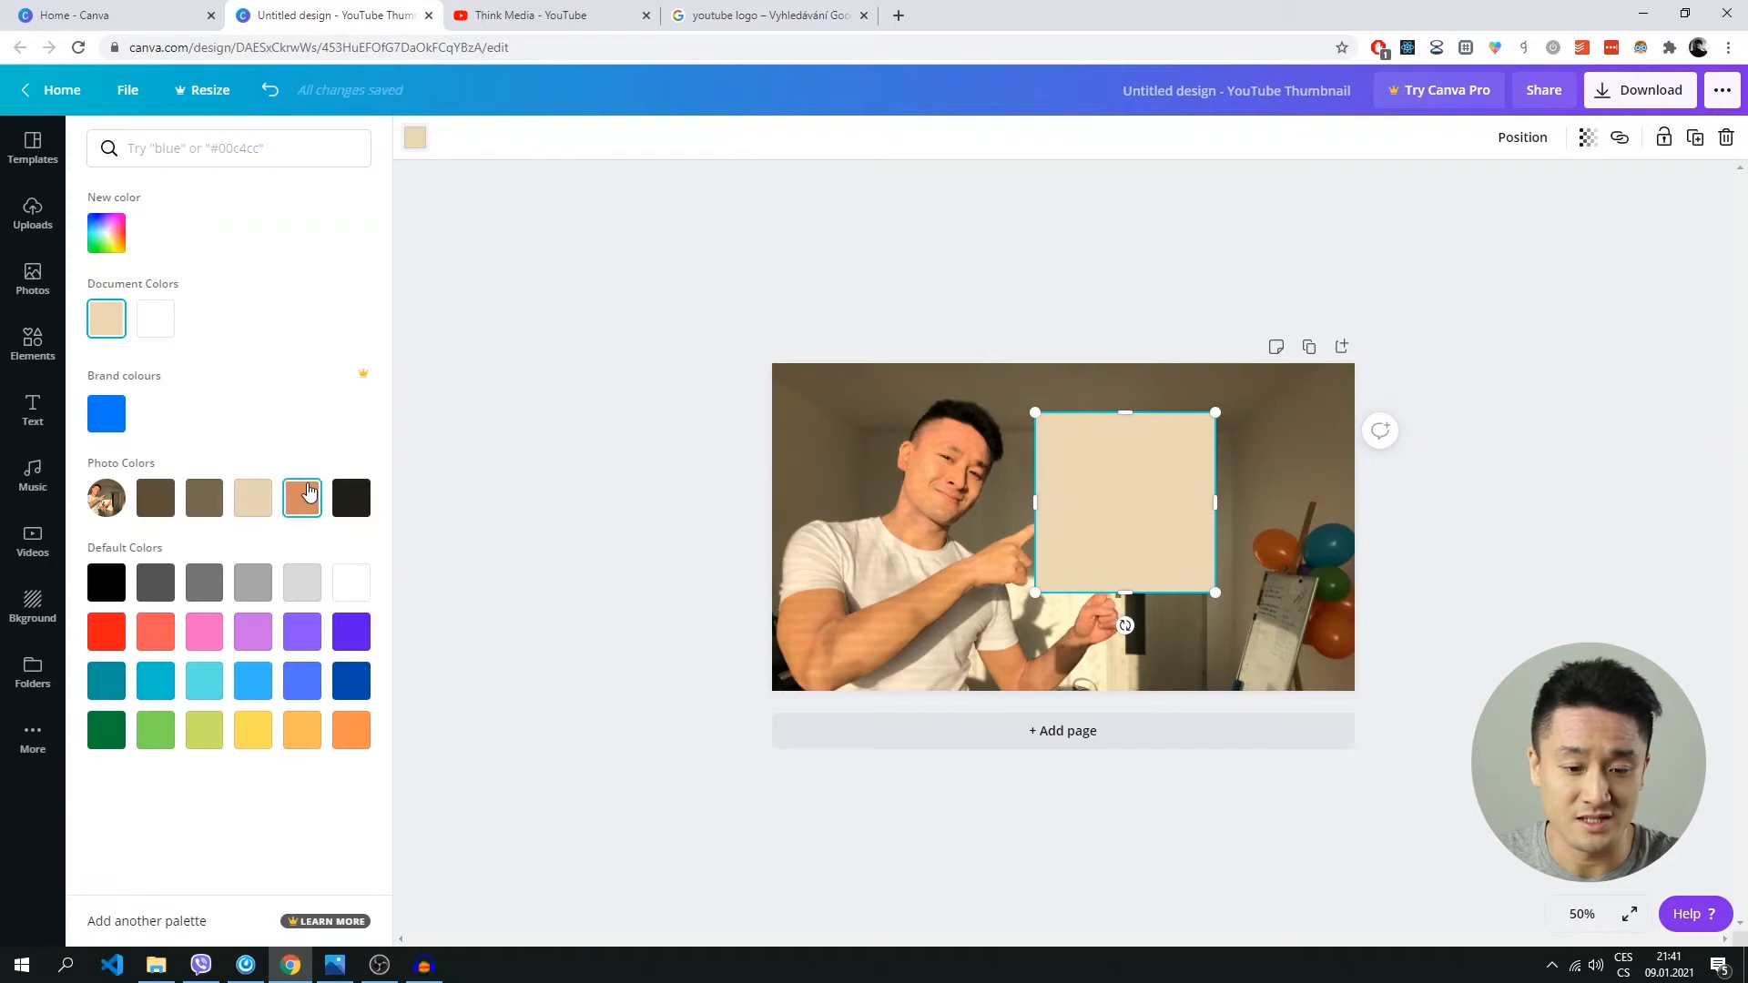
left_click(349, 503)
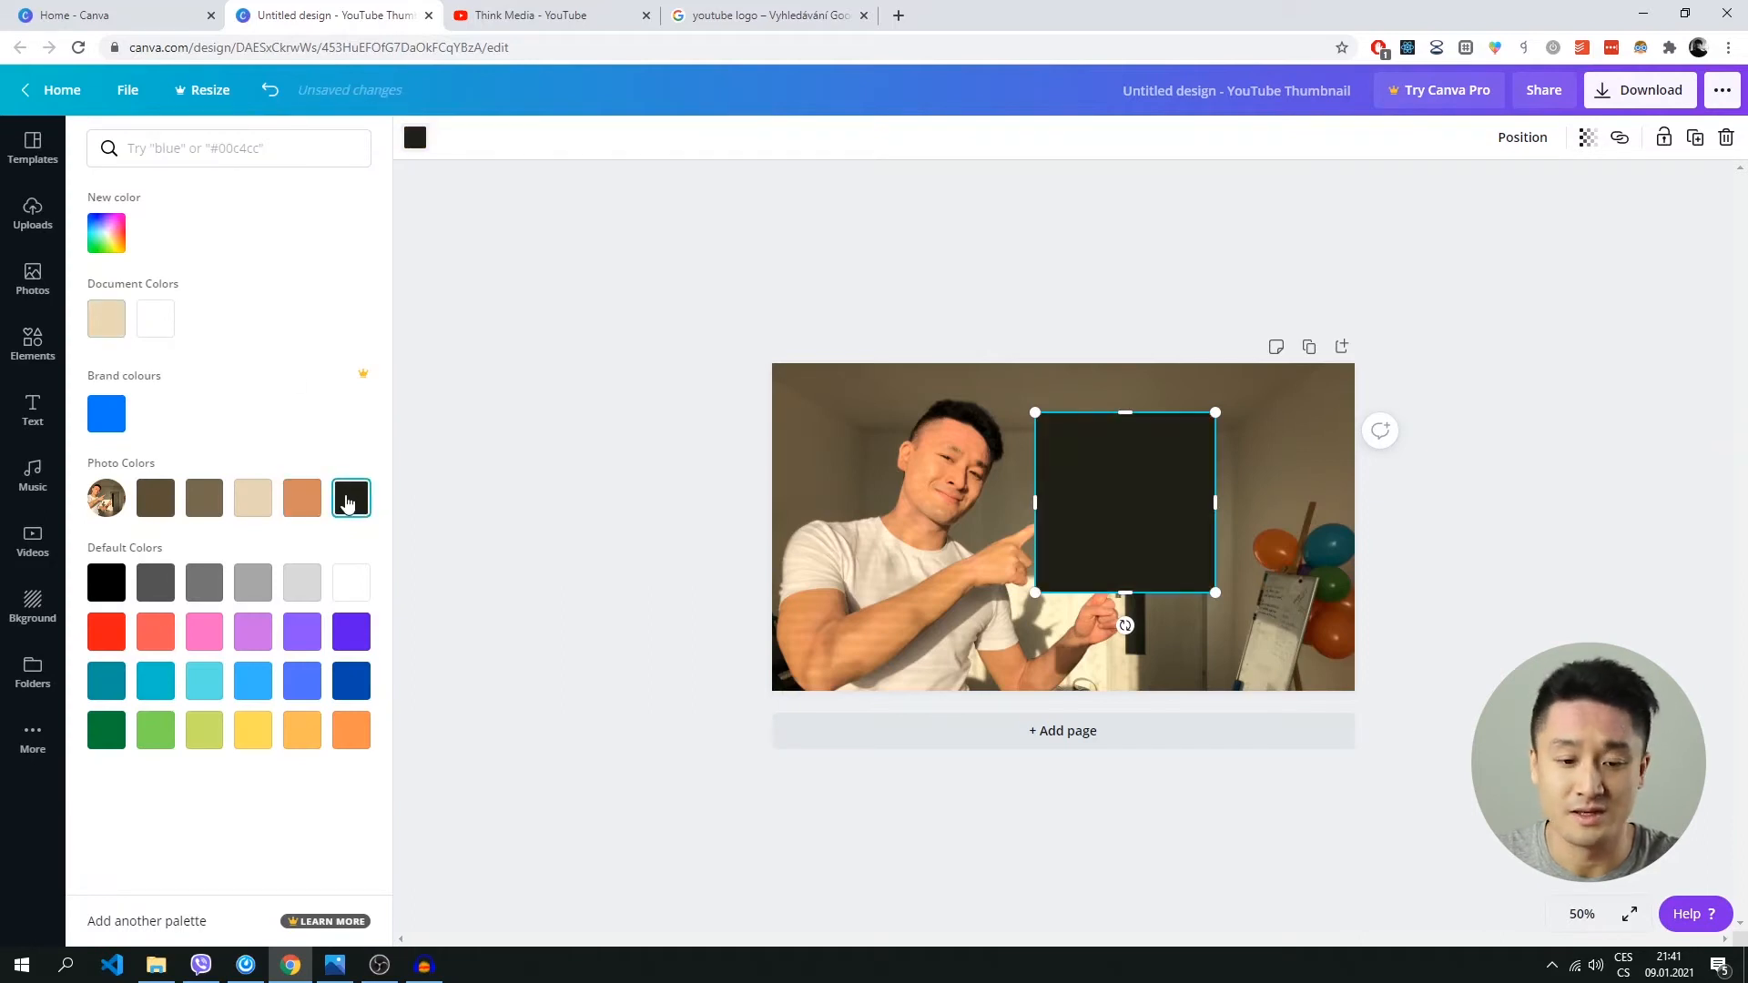
left_click(102, 583)
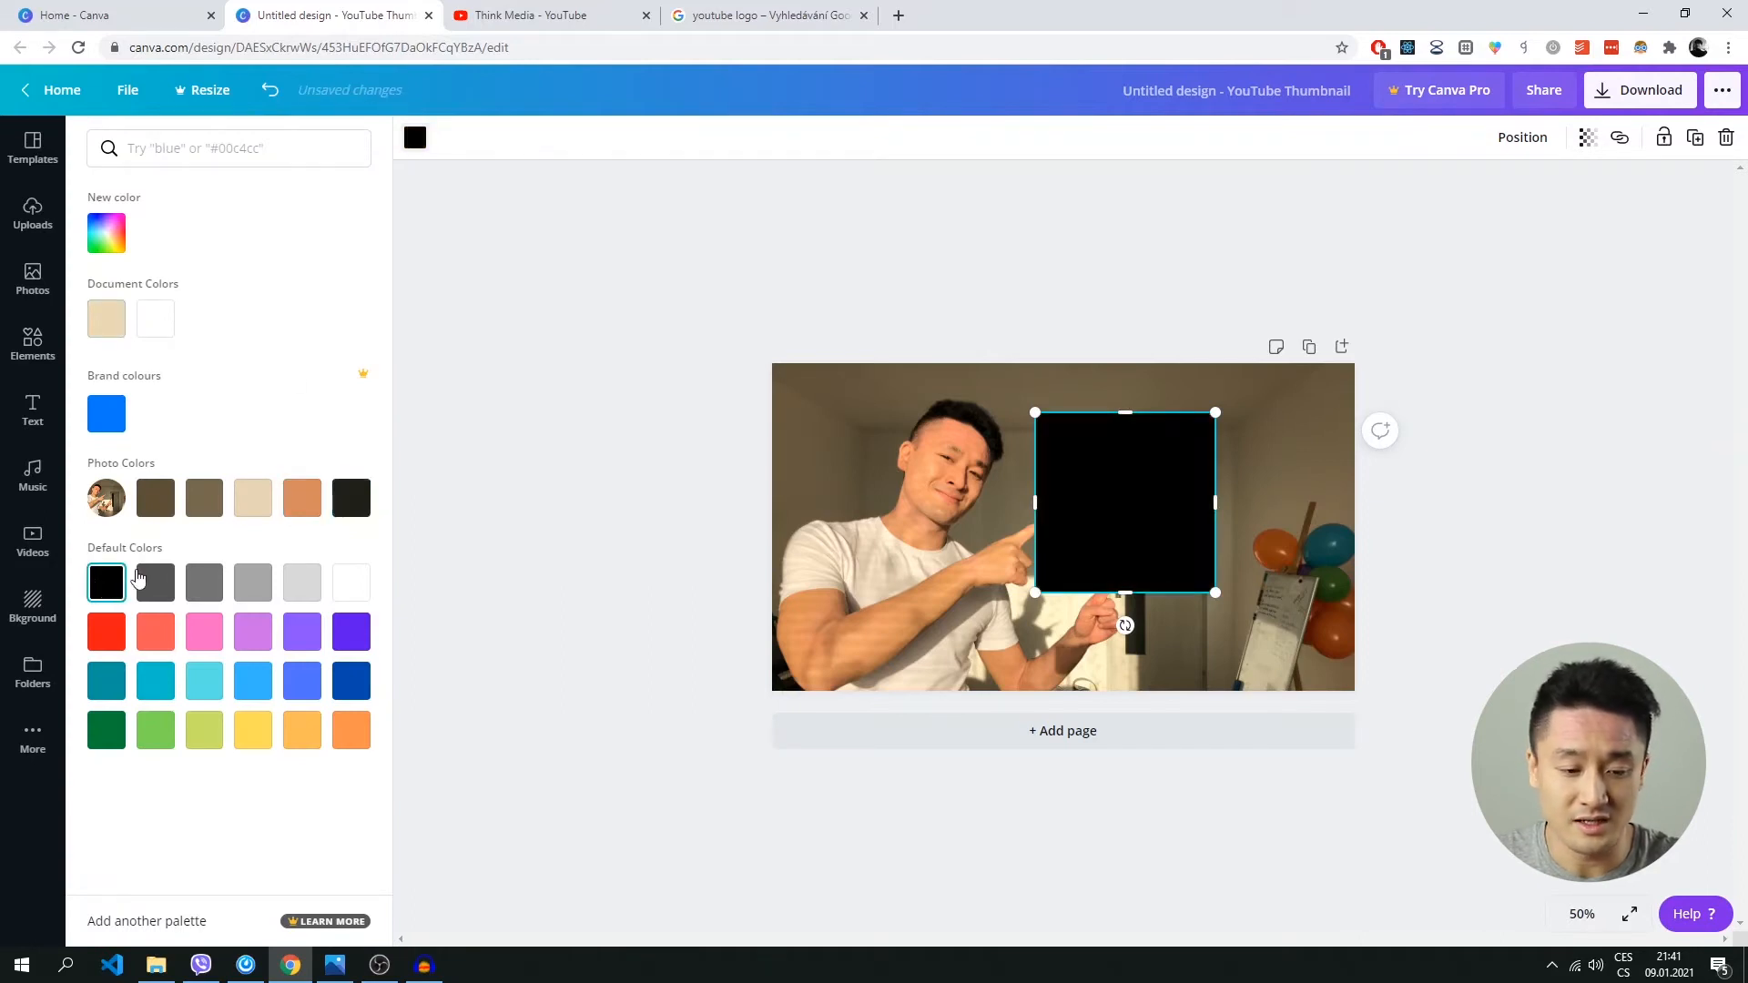
left_click(110, 241)
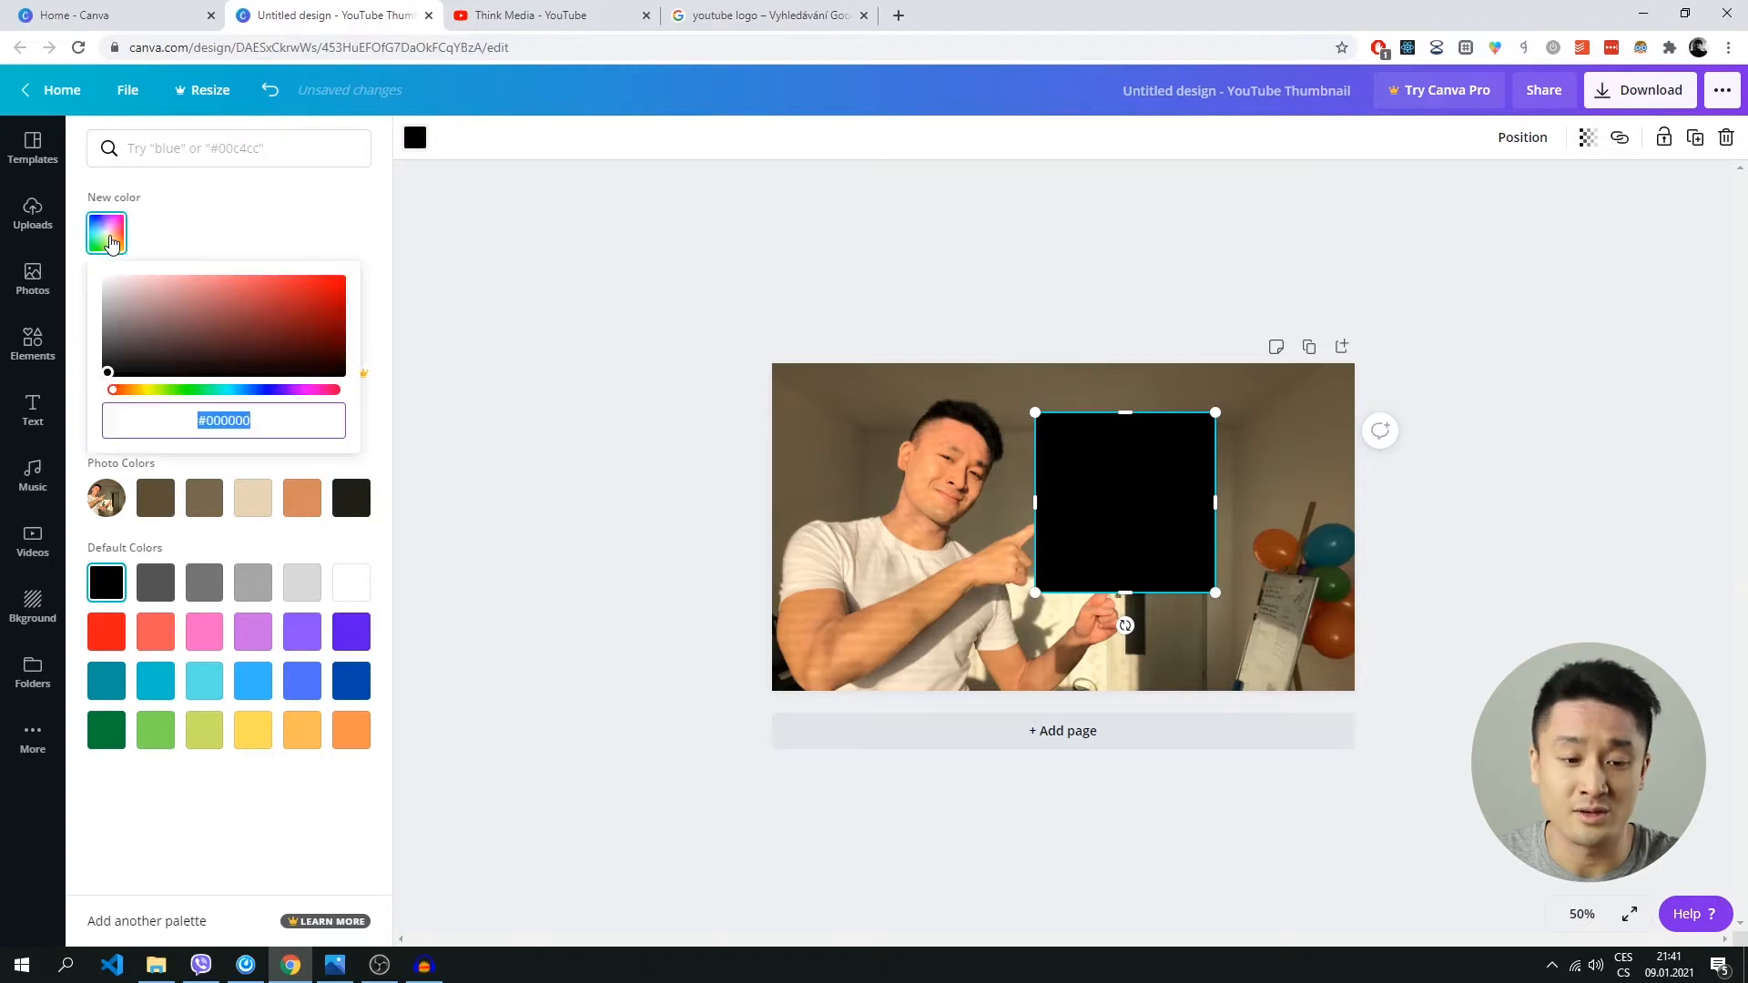
mouse_move(195, 350)
left_mouse_down()
mouse_move(254, 336)
mouse_move(243, 297)
mouse_move(285, 336)
mouse_move(337, 302)
mouse_move(230, 313)
mouse_move(108, 371)
mouse_move(344, 289)
mouse_move(84, 386)
mouse_move(168, 312)
mouse_move(230, 312)
mouse_move(77, 398)
left_mouse_up()
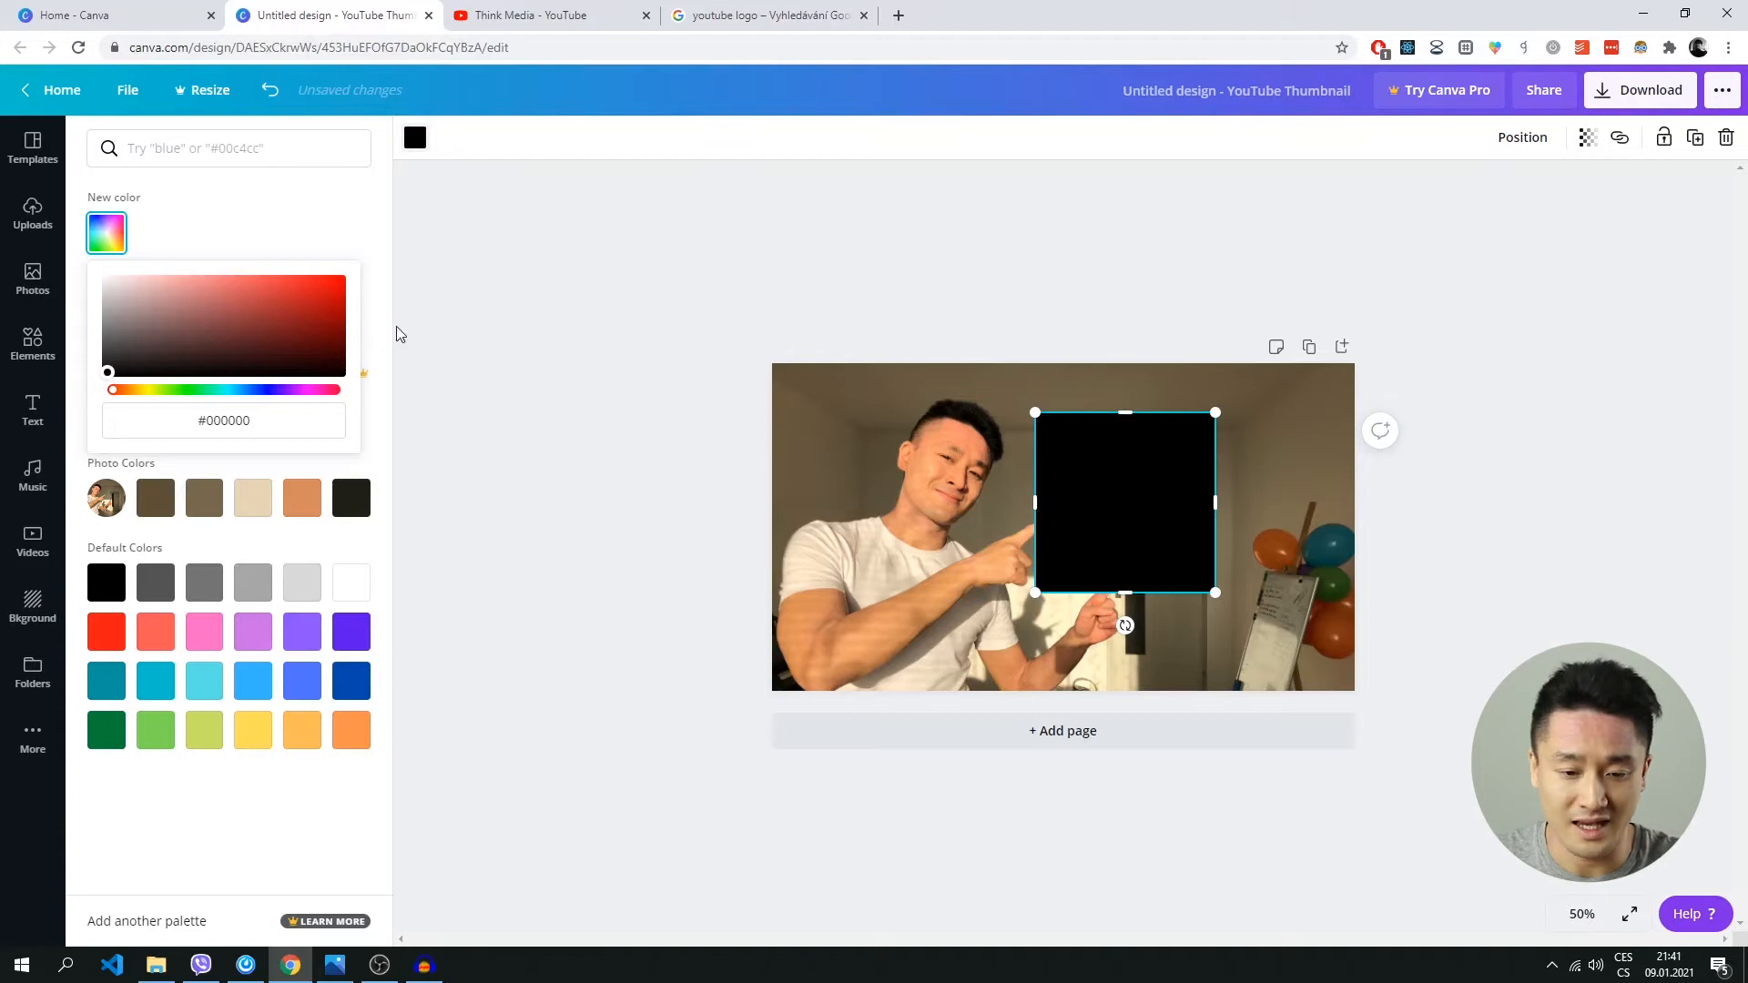
left_click(442, 320)
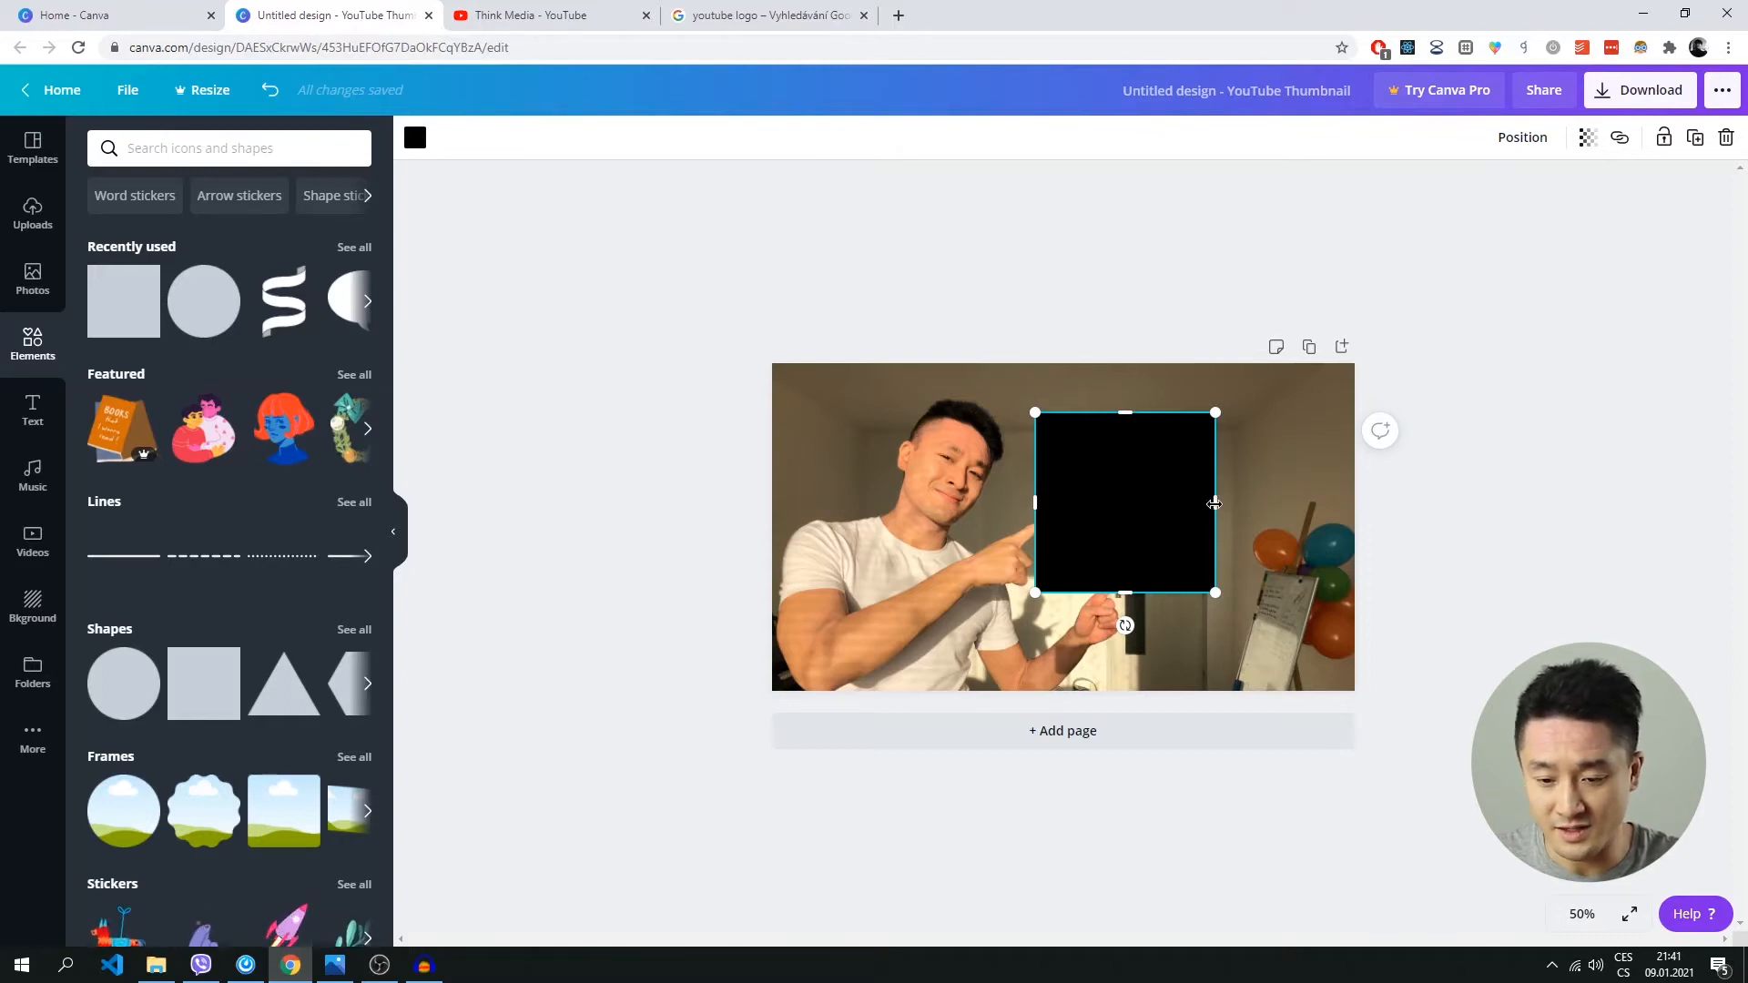
Widen and flatten the black square into a horizontal bar and place it in the thumbnail's upper right area beside the man's head.
left_click_drag(1220, 503, 1314, 509)
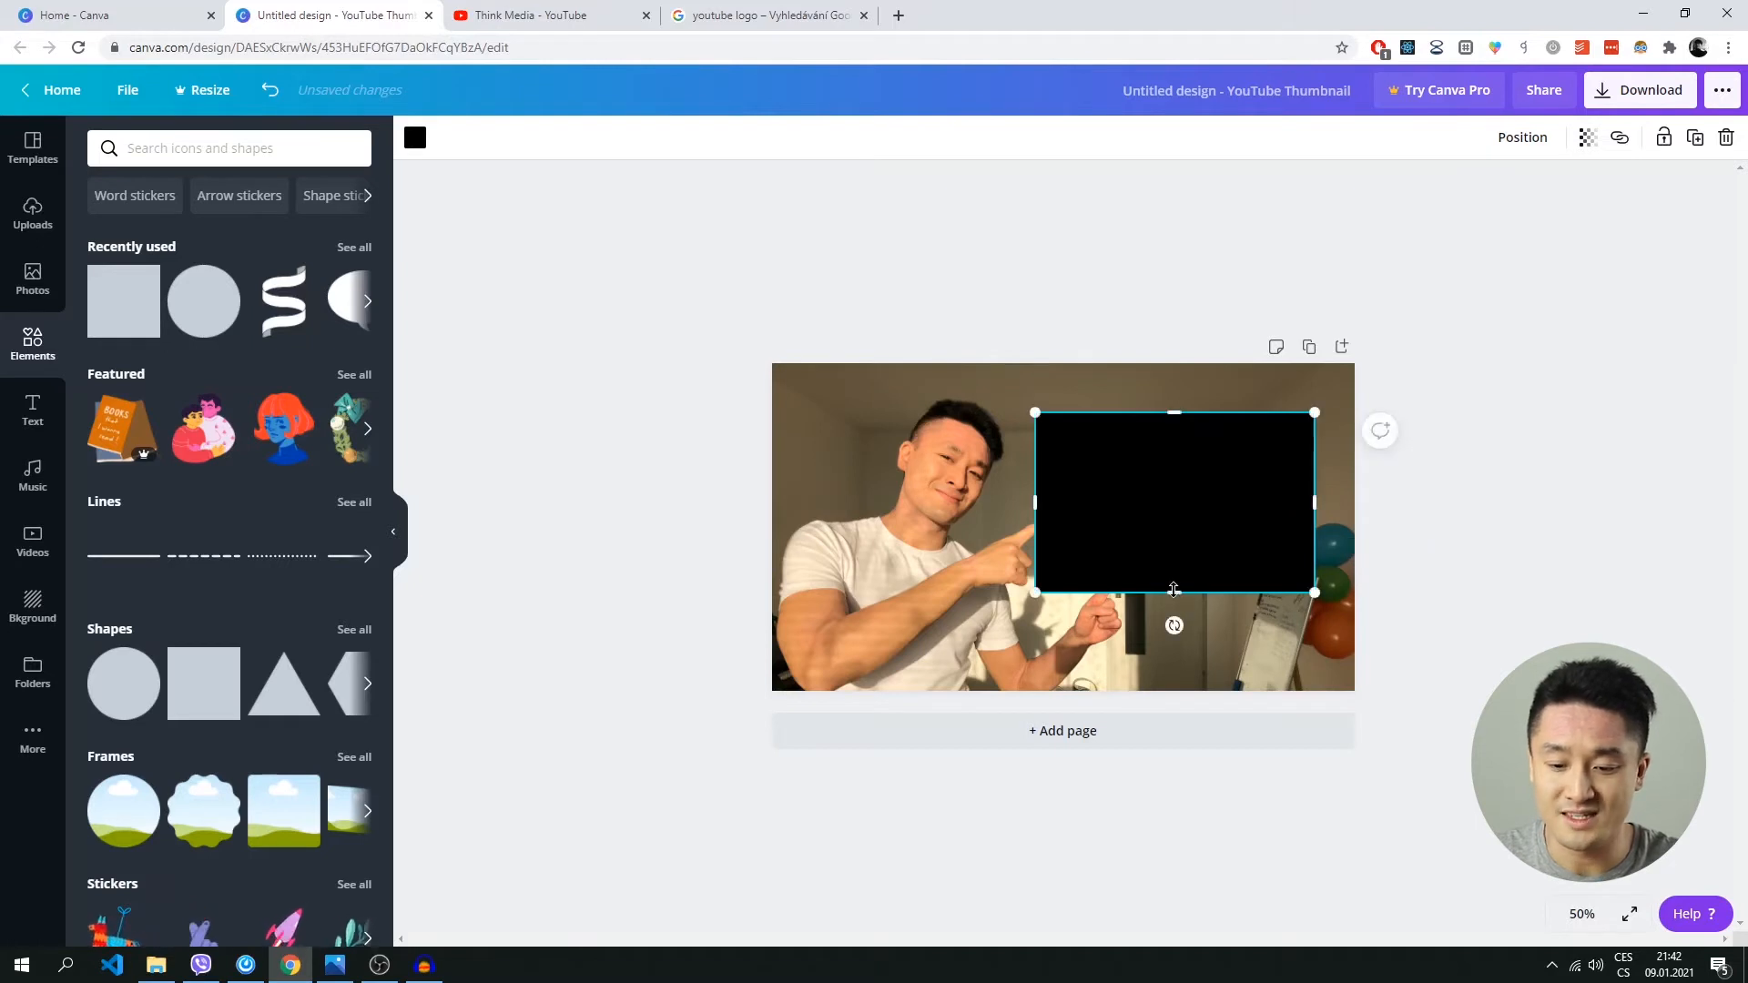
left_click_drag(1177, 591, 1396, 472)
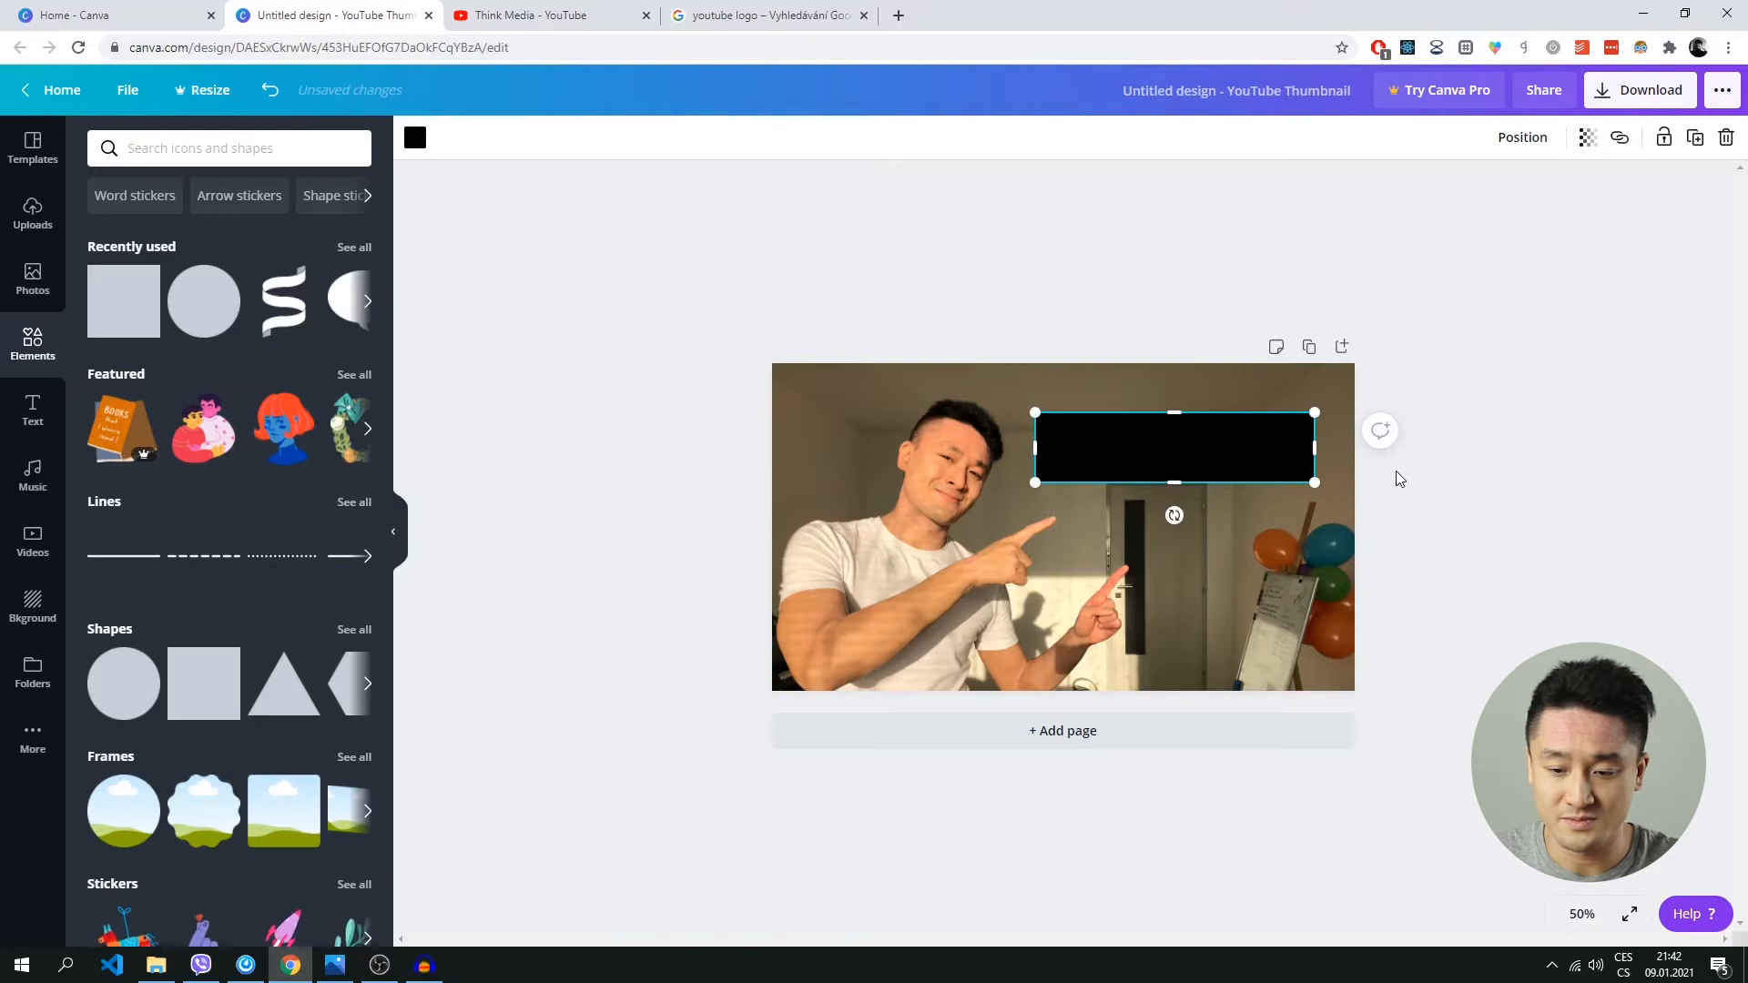
left_click(1453, 484)
left_click_drag(1198, 456, 1187, 459)
left_click(1450, 460)
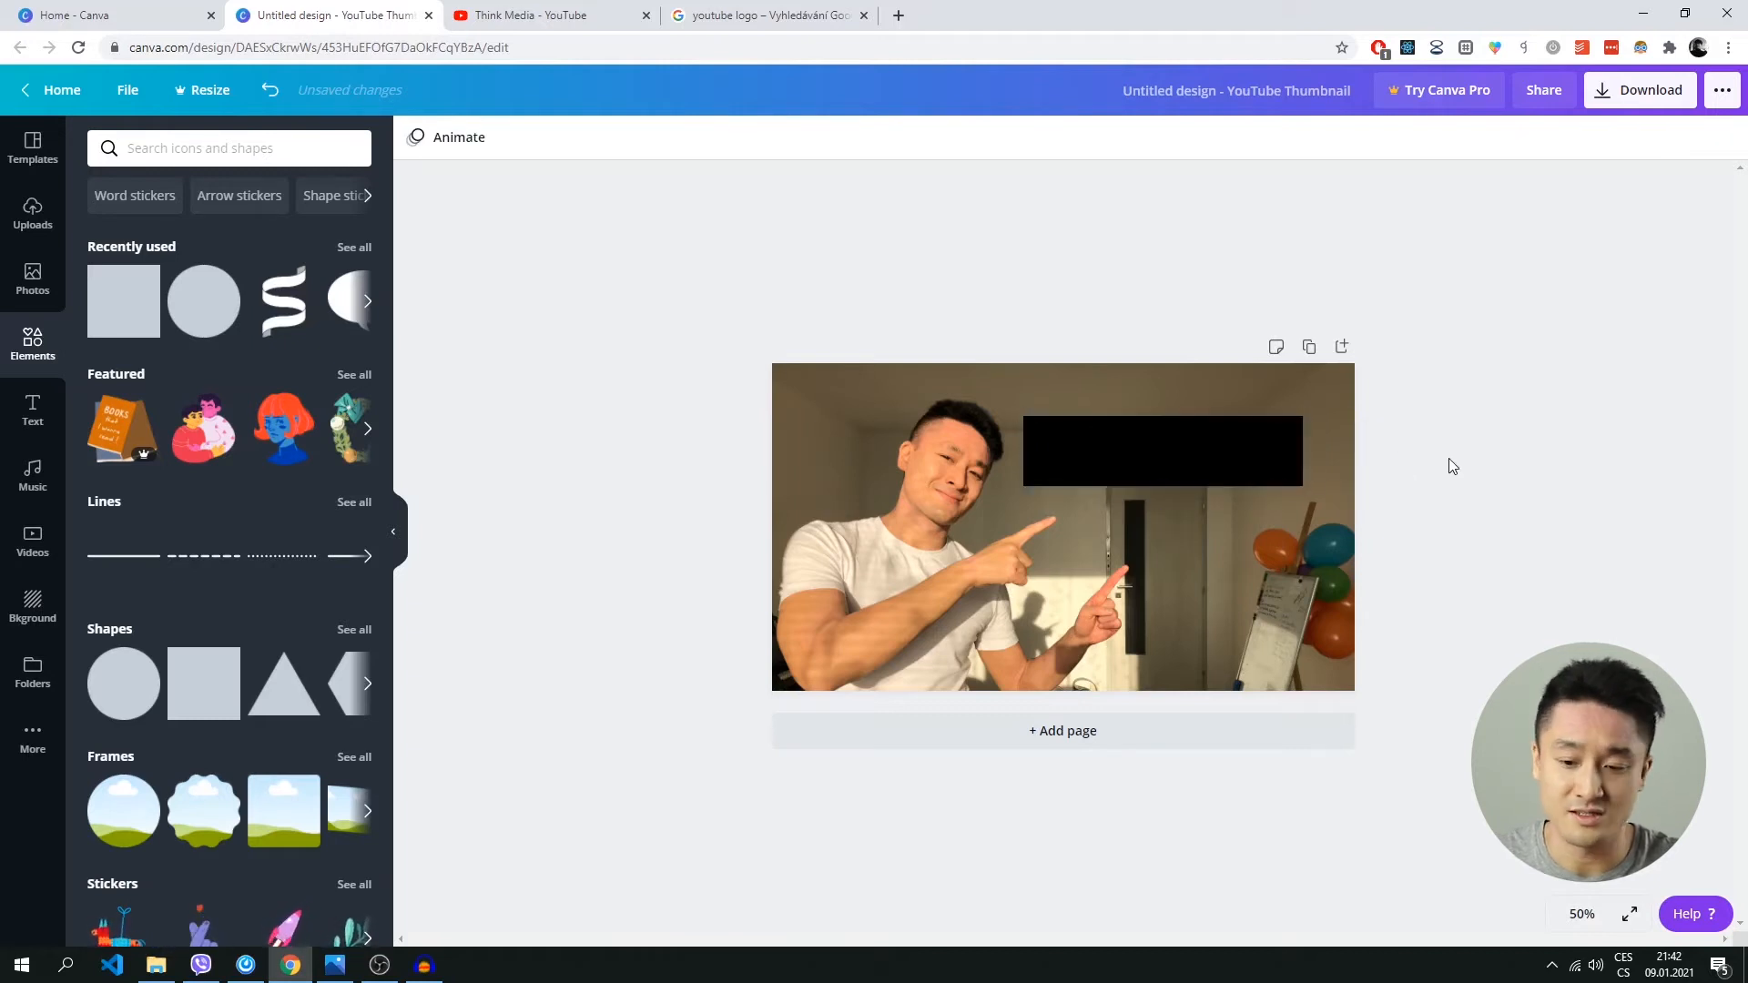
left_click_drag(1172, 450, 1214, 443)
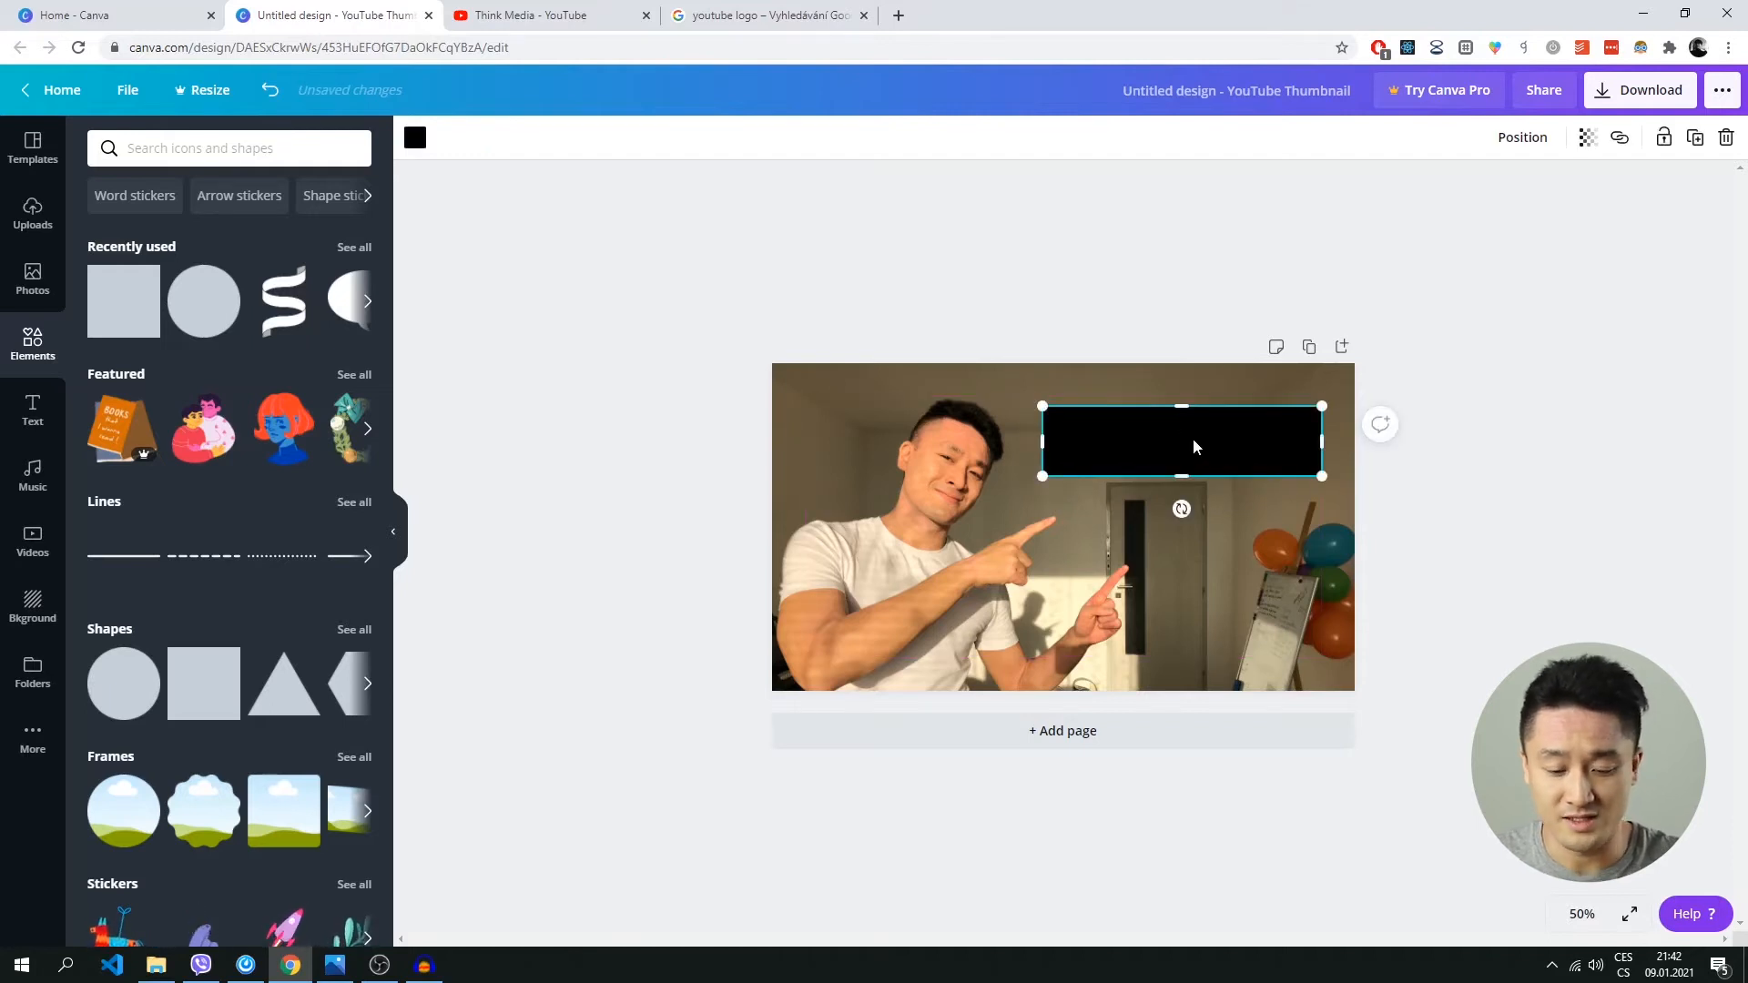
Copy the black bar and paste a duplicate onto the thumbnail, allowing the site access to the clipboard.
right_click(1193, 443)
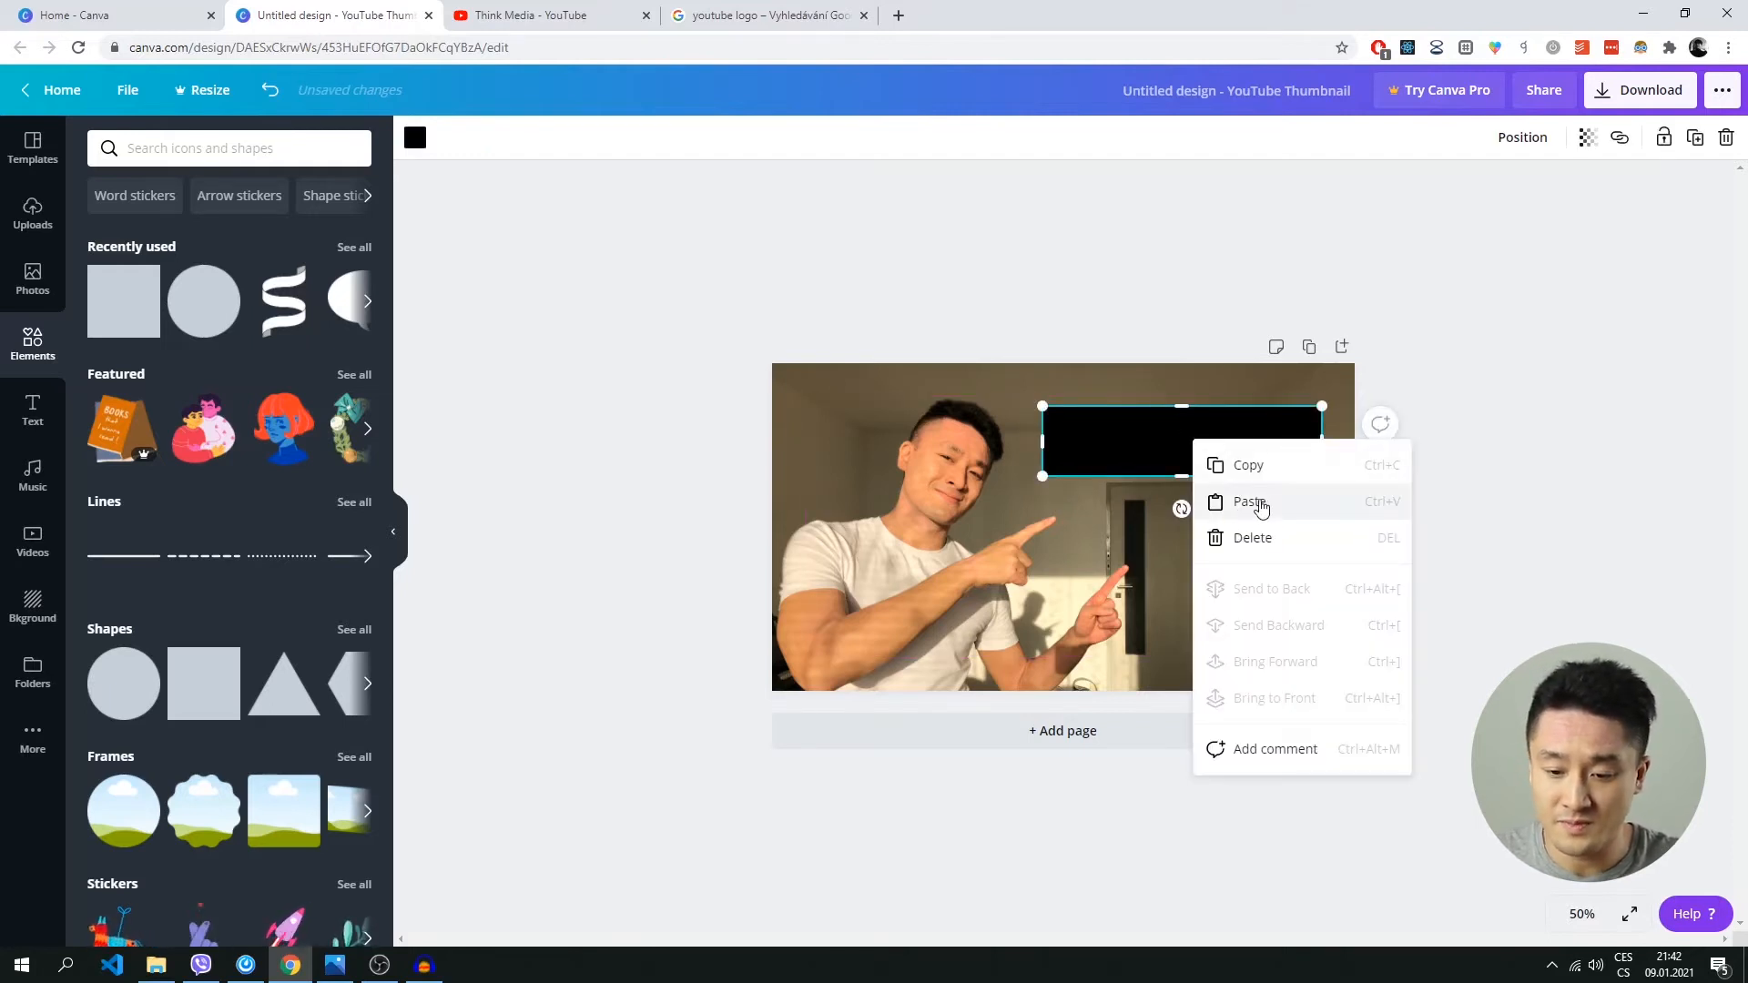
left_click(1245, 474)
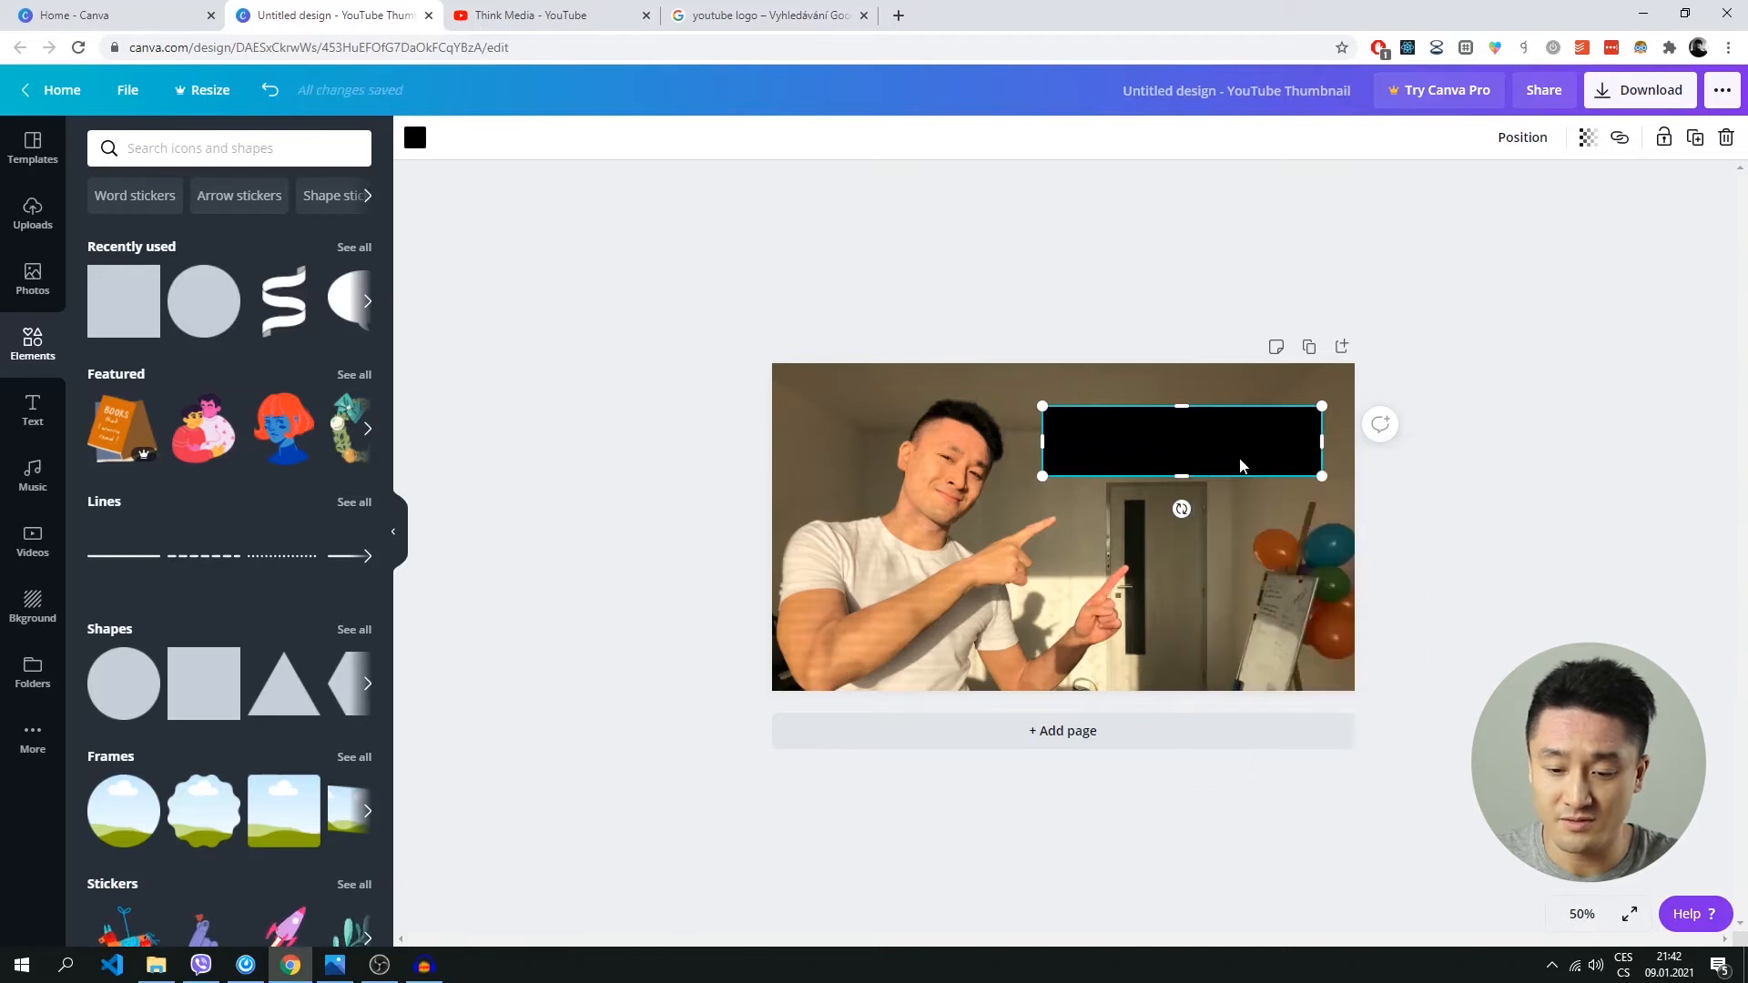
left_click(1135, 565)
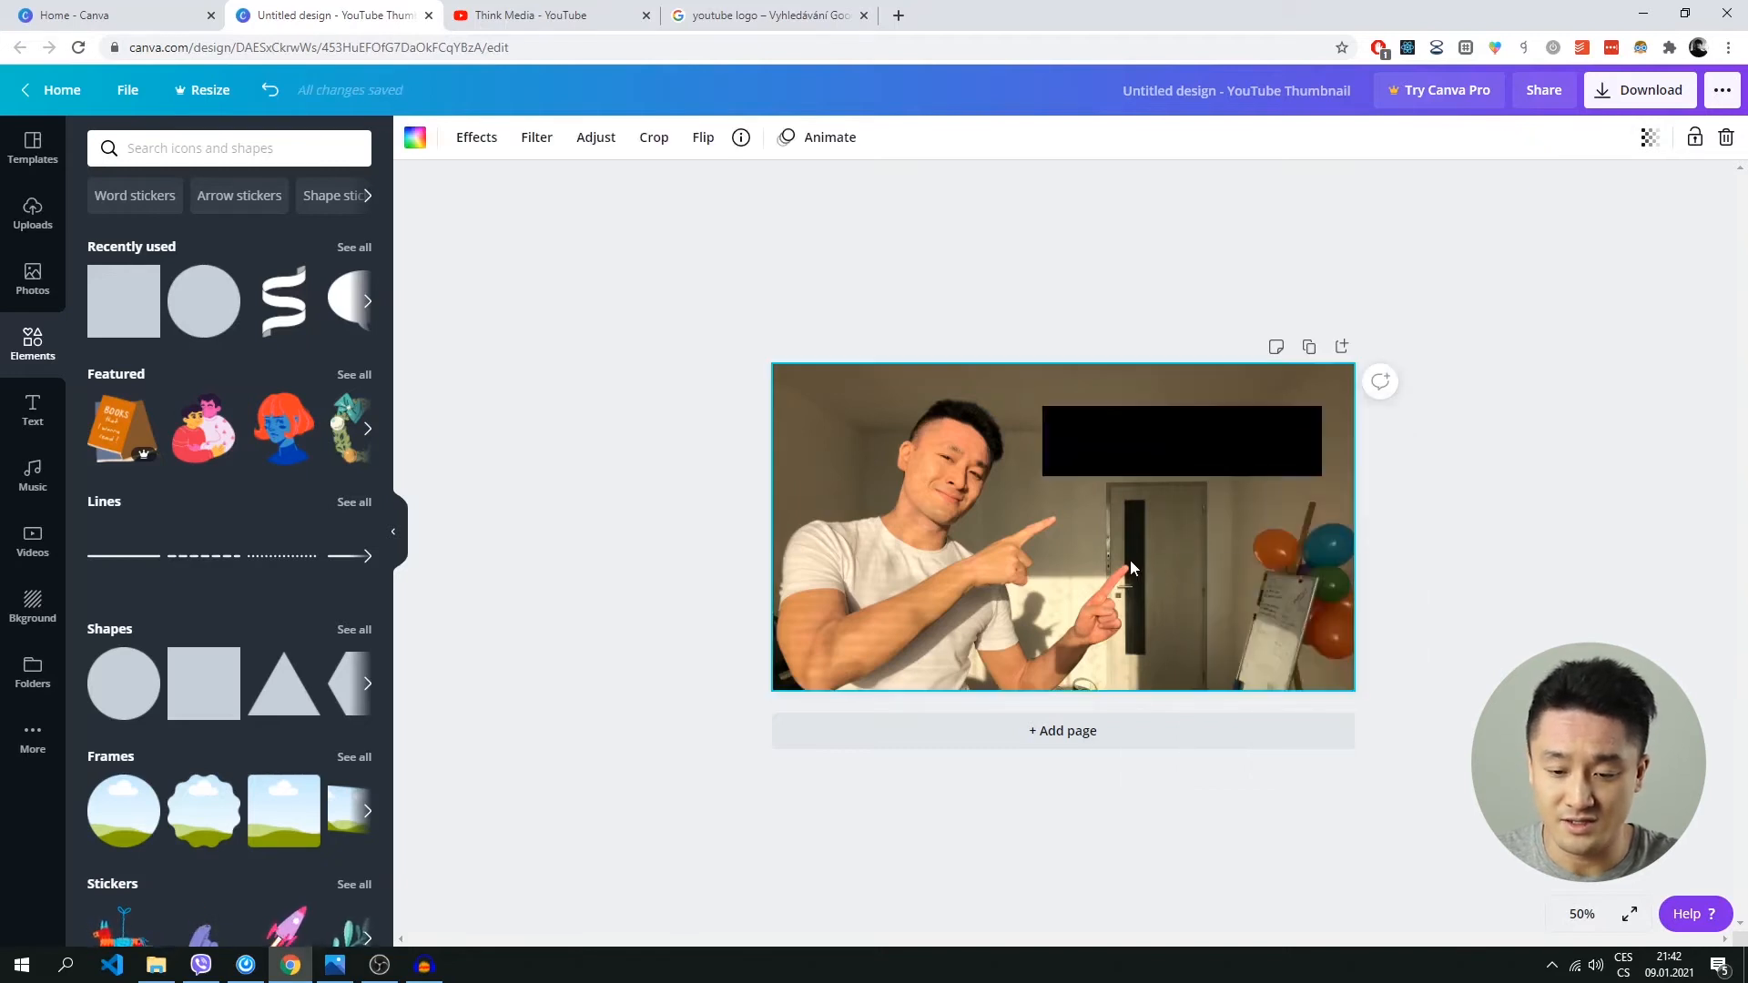
right_click(1129, 560)
left_click(1188, 618)
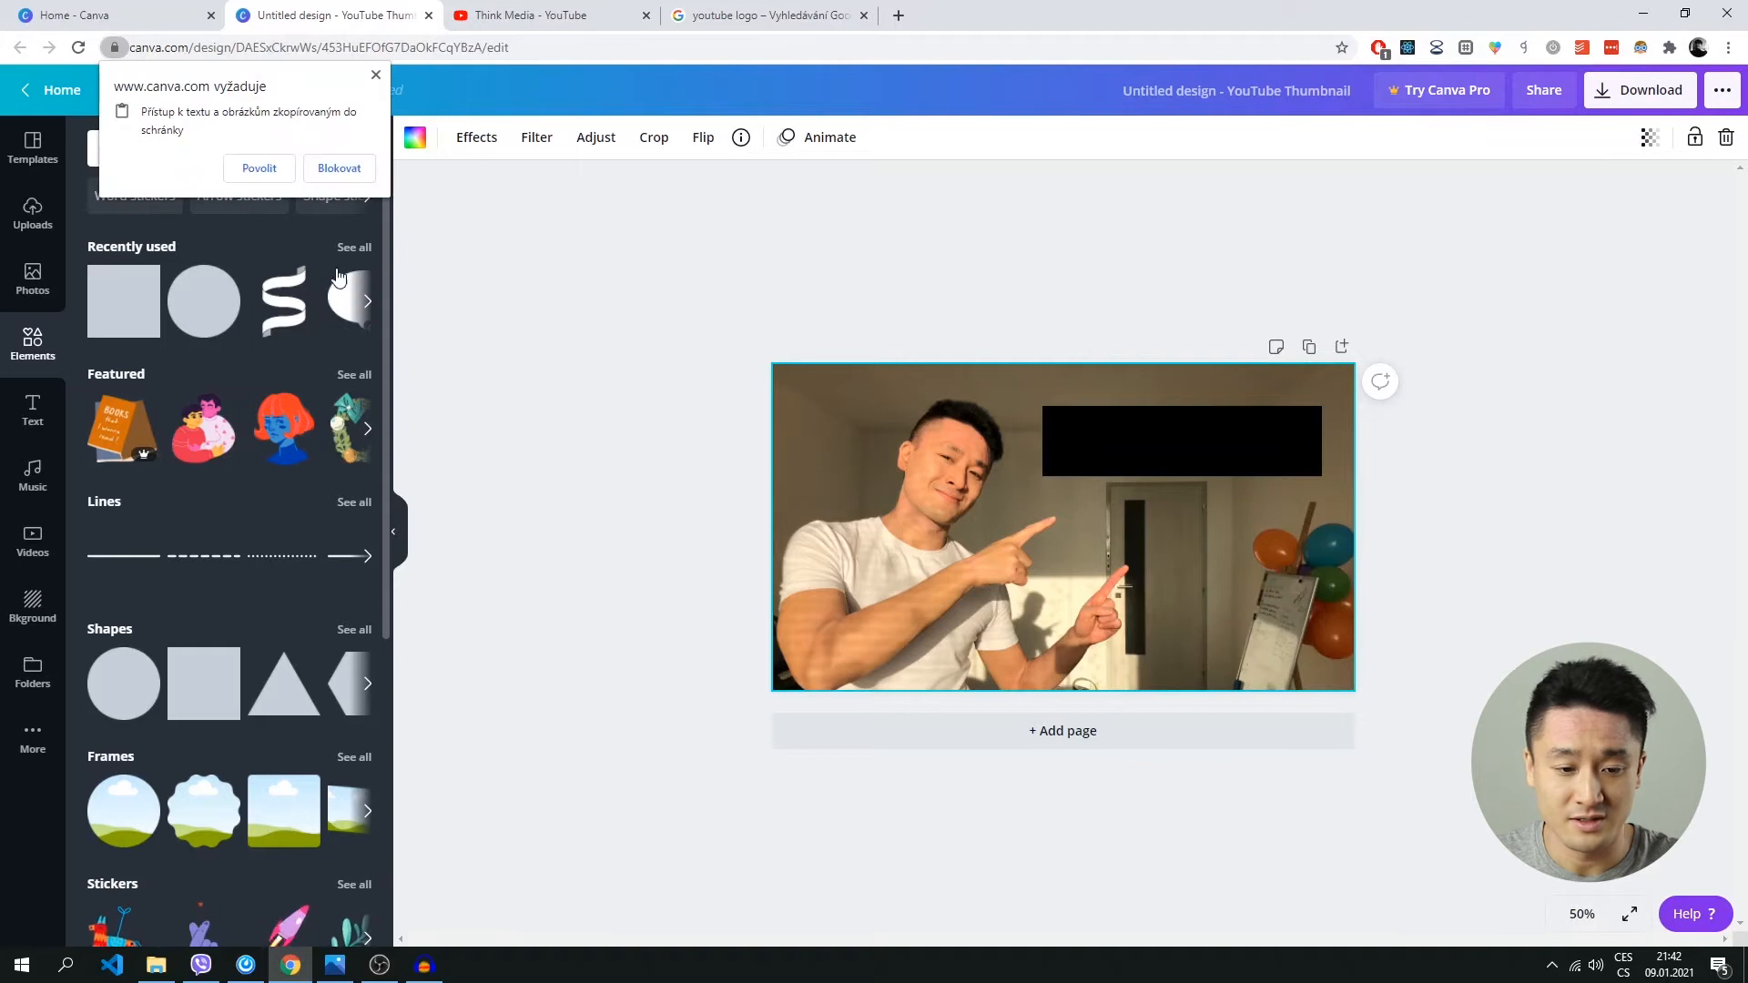
left_click(264, 170)
Place the duplicate bar directly below the first one, aligned with its sides and separated by a narrow gap.
left_click_drag(1138, 459, 1159, 527)
left_click(1468, 512)
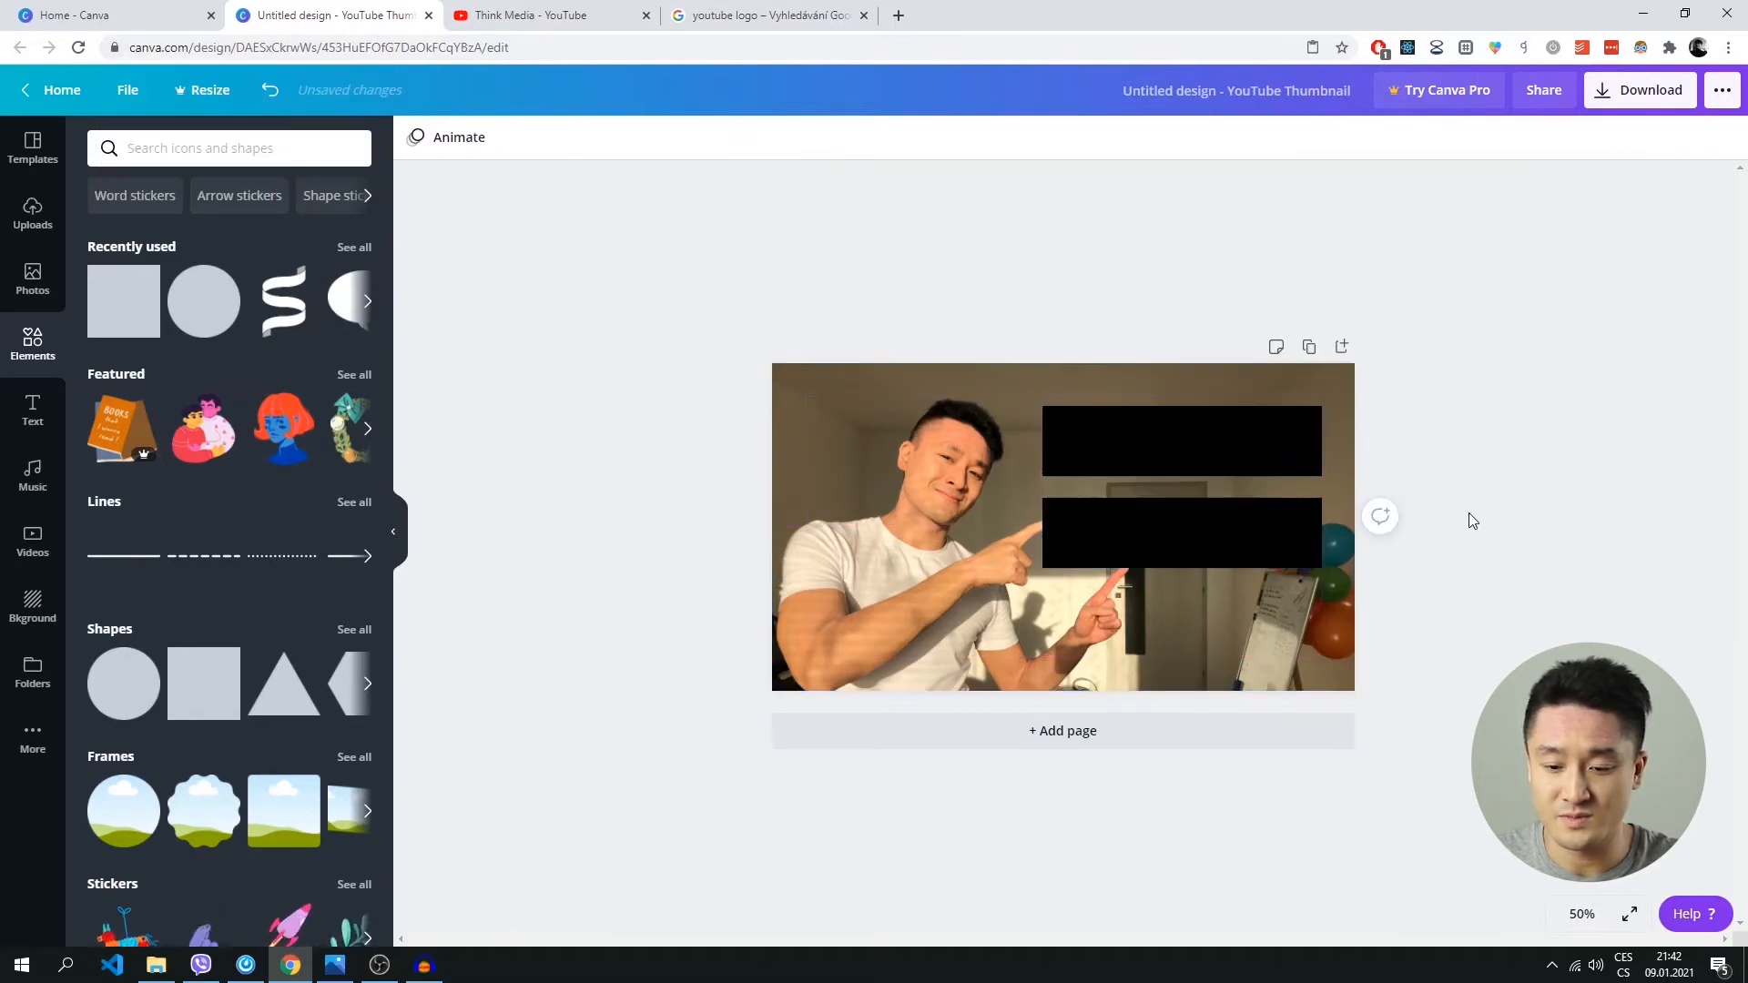
left_click_drag(1184, 521, 1184, 510)
left_click(1483, 507)
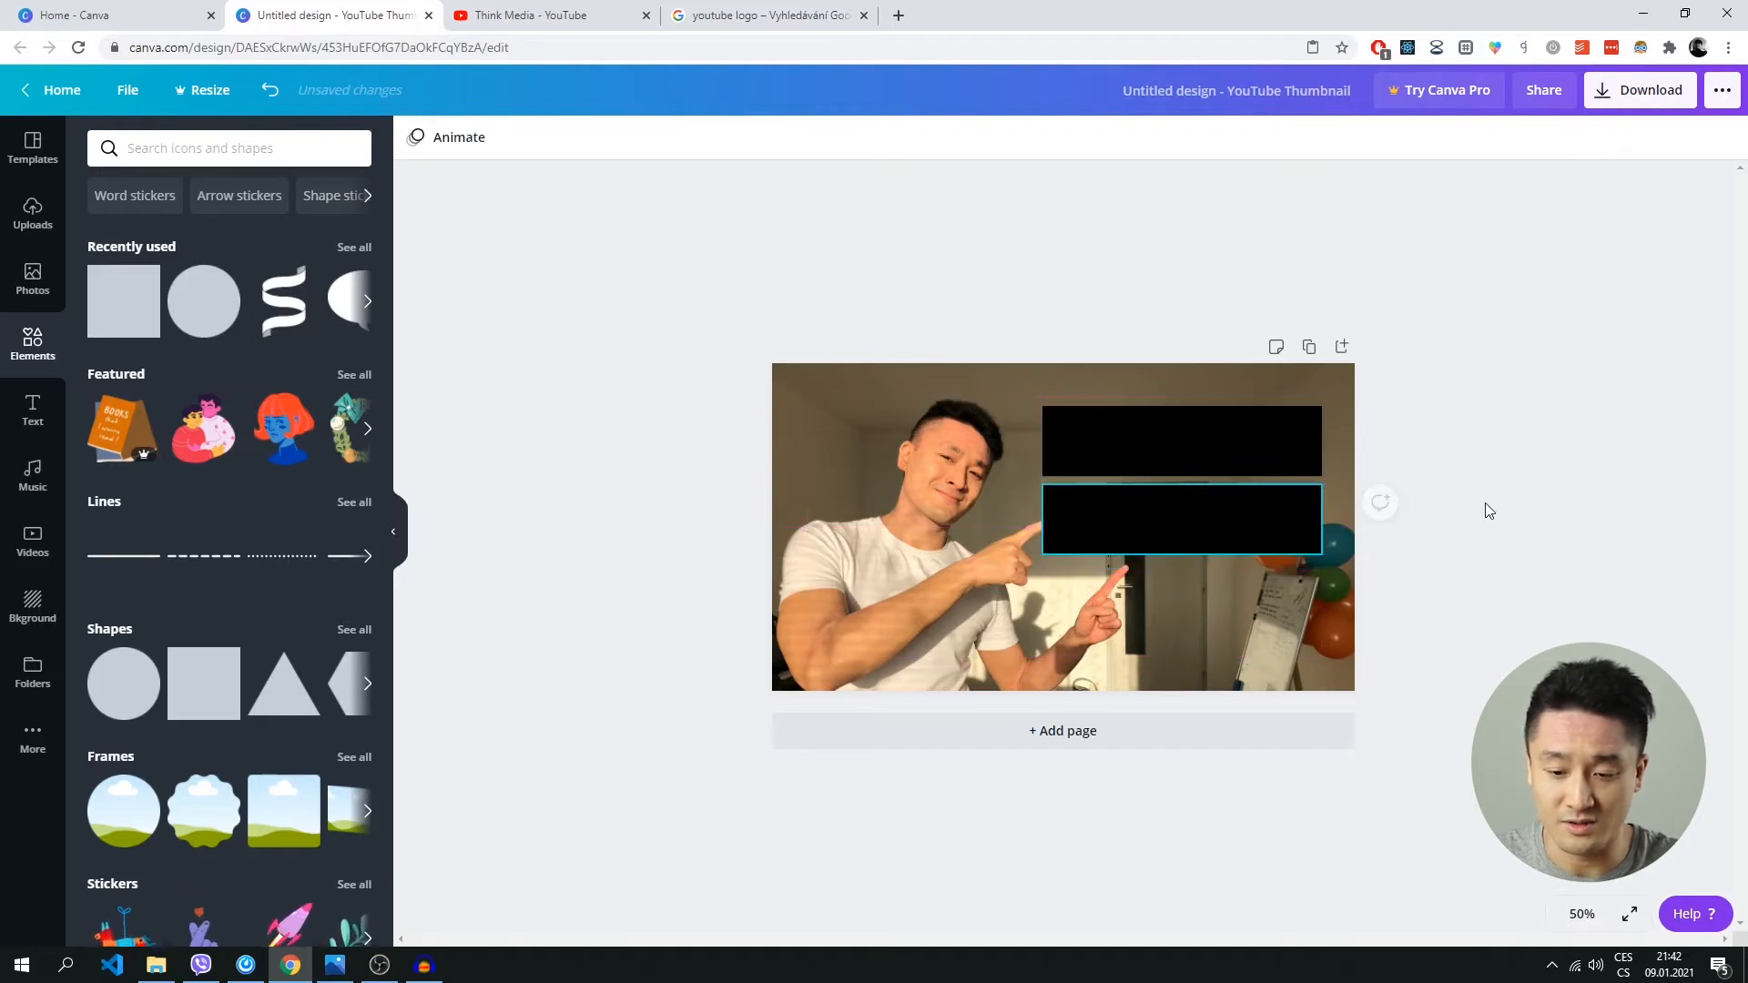
Paste another copy of the black bar and place it directly below the second one, aligned with its sides and evenly spaced.
left_click(1215, 584)
right_click(1214, 584)
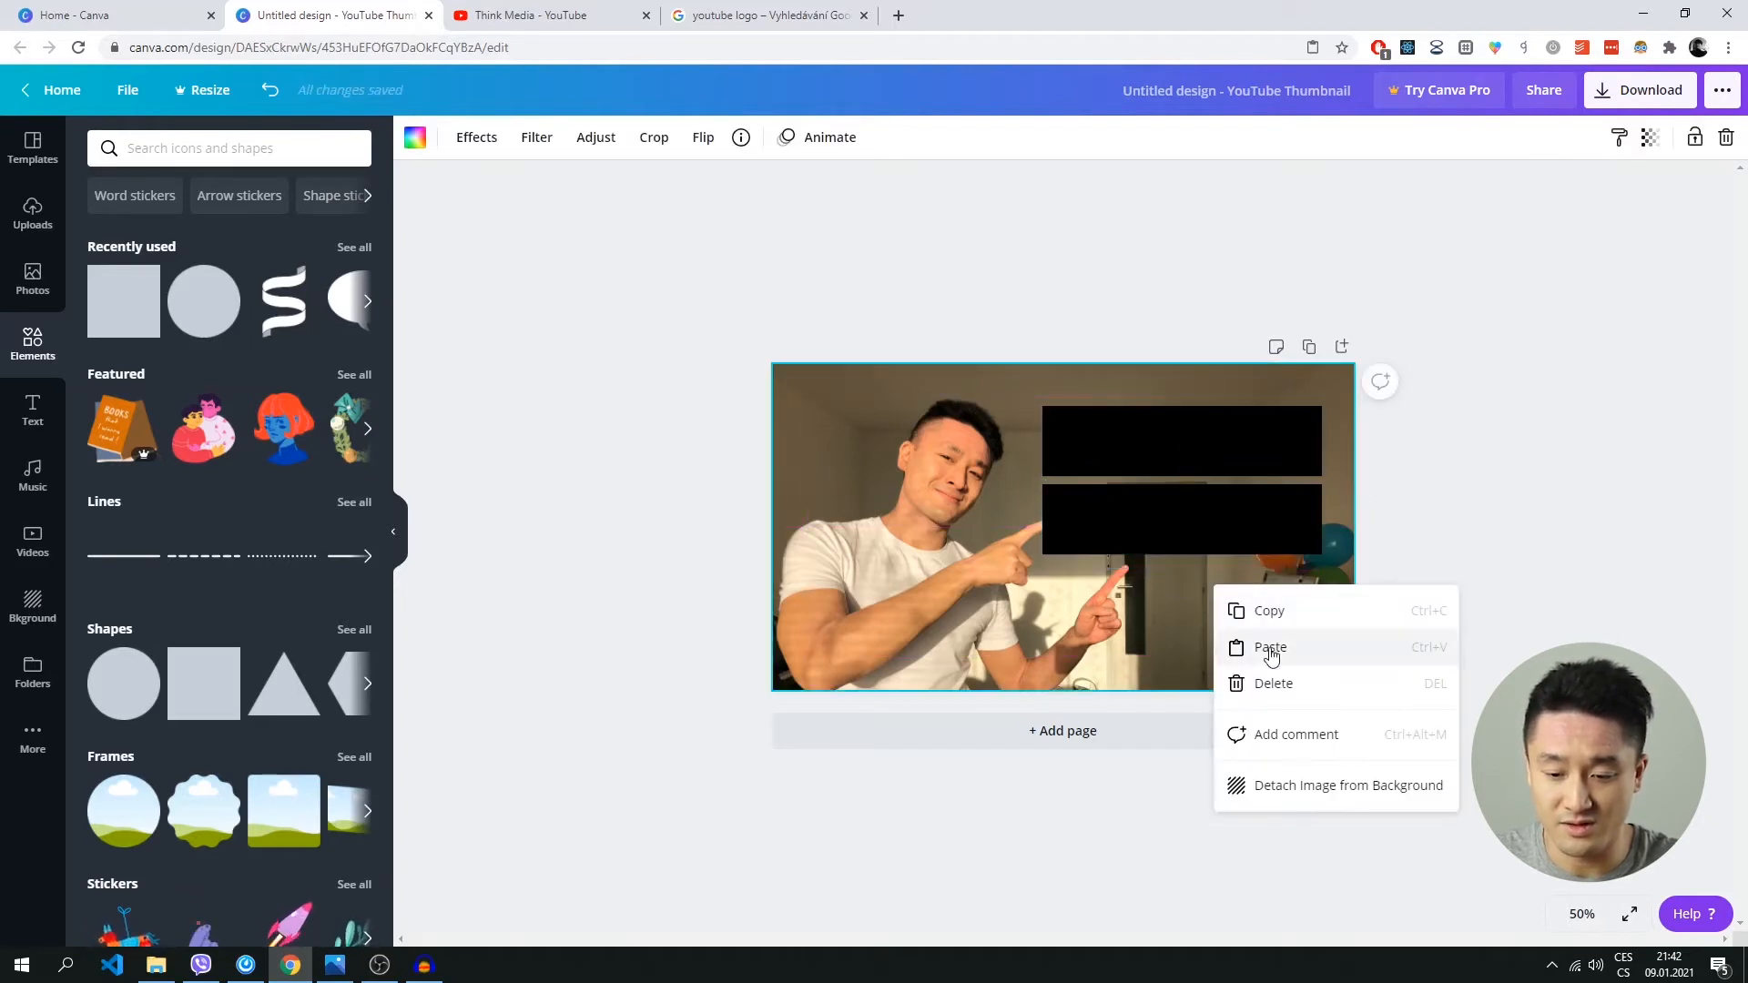
left_click(1271, 649)
left_click_drag(1200, 482, 1255, 593)
left_click(1515, 525)
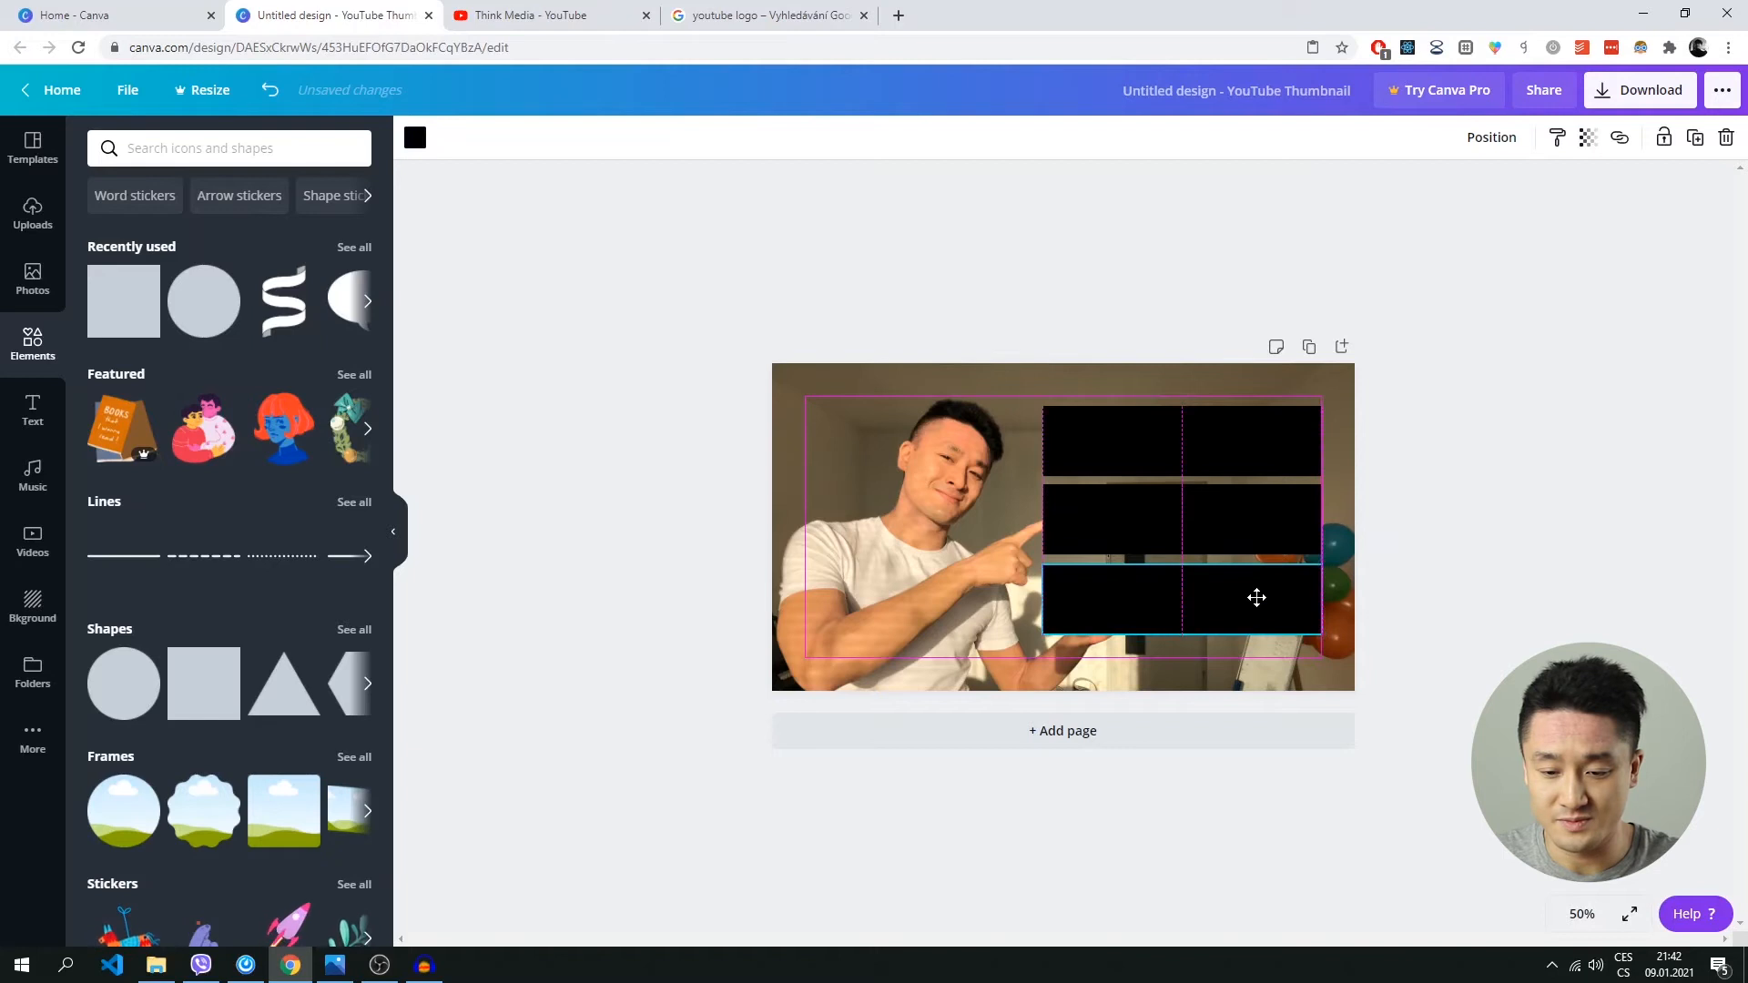
left_click(1576, 519)
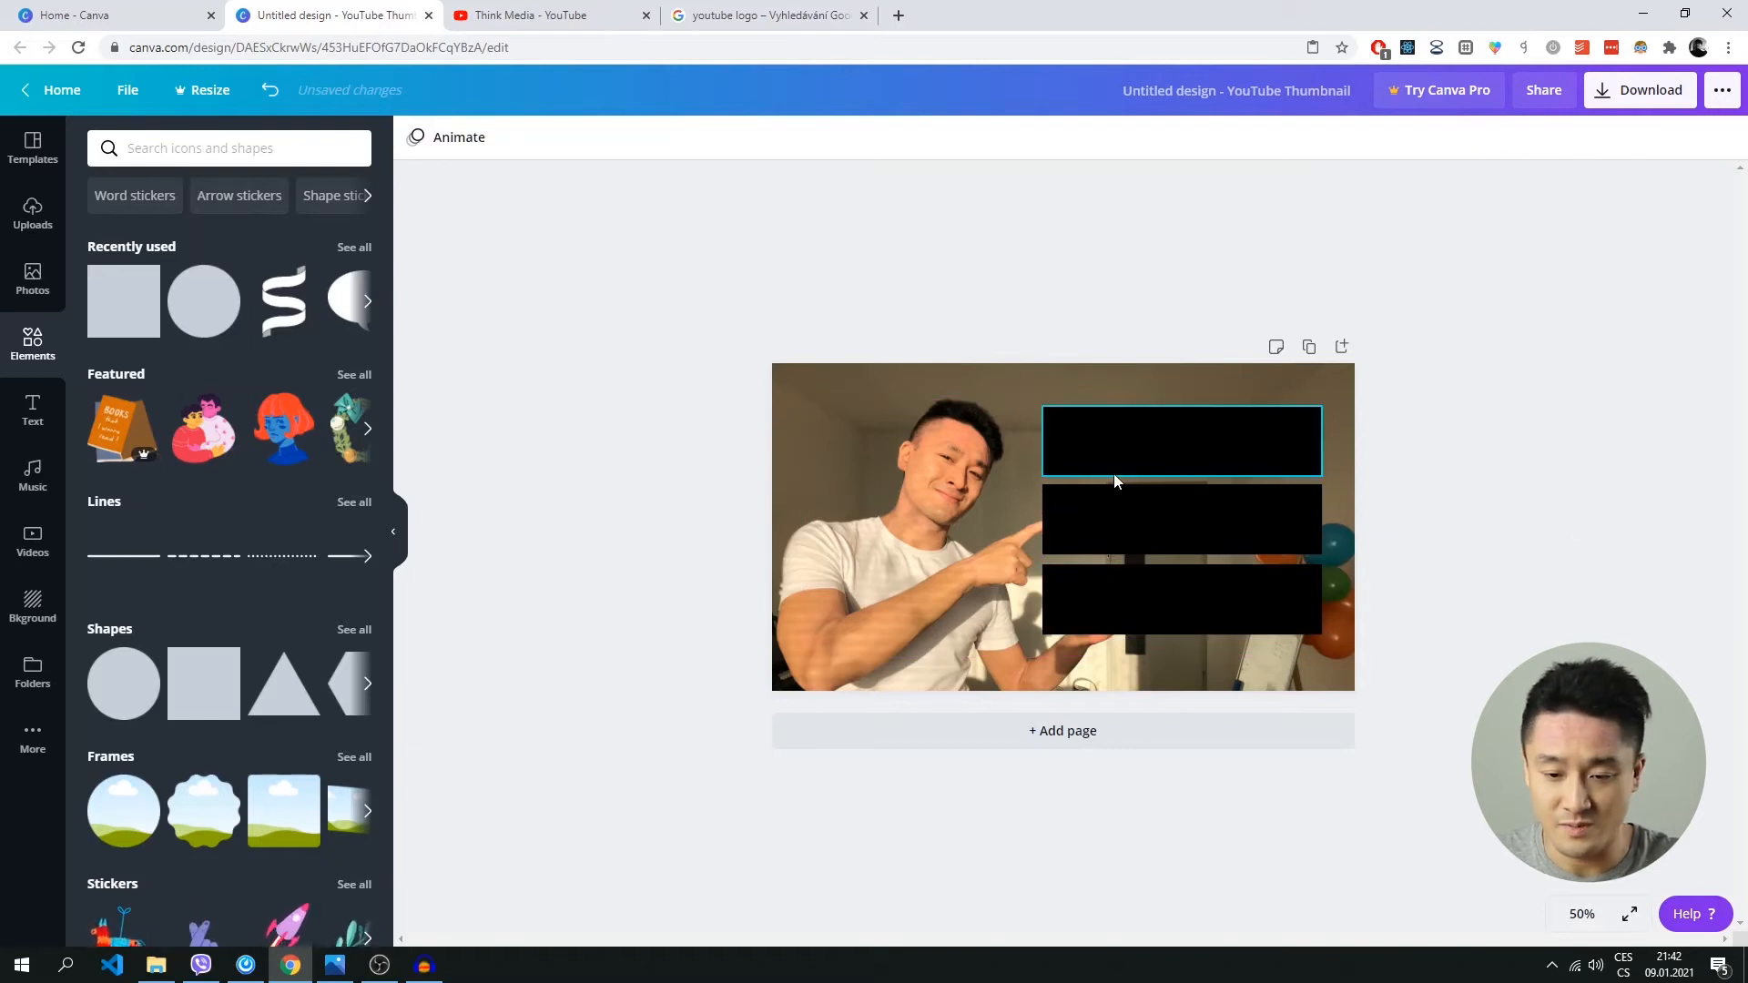
Shorten the middle black bar from its left end to a width of about 540, just clear of the man's upper pointing finger.
left_click(1085, 527)
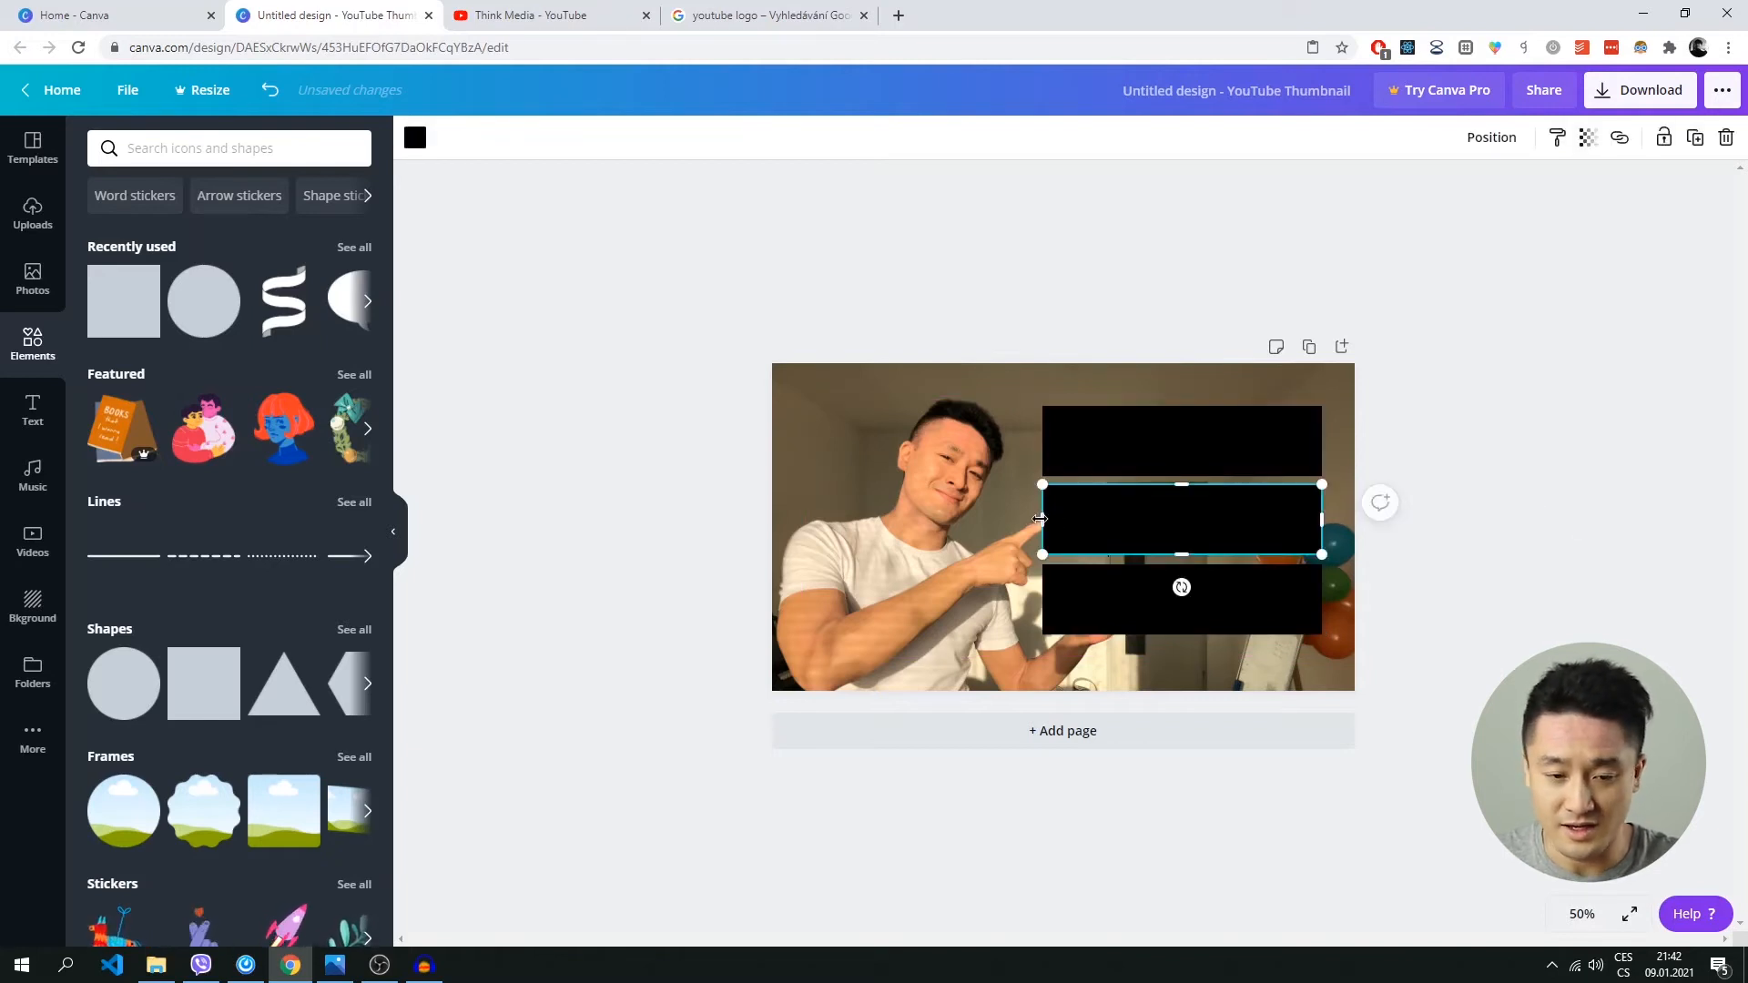
left_click(1571, 505)
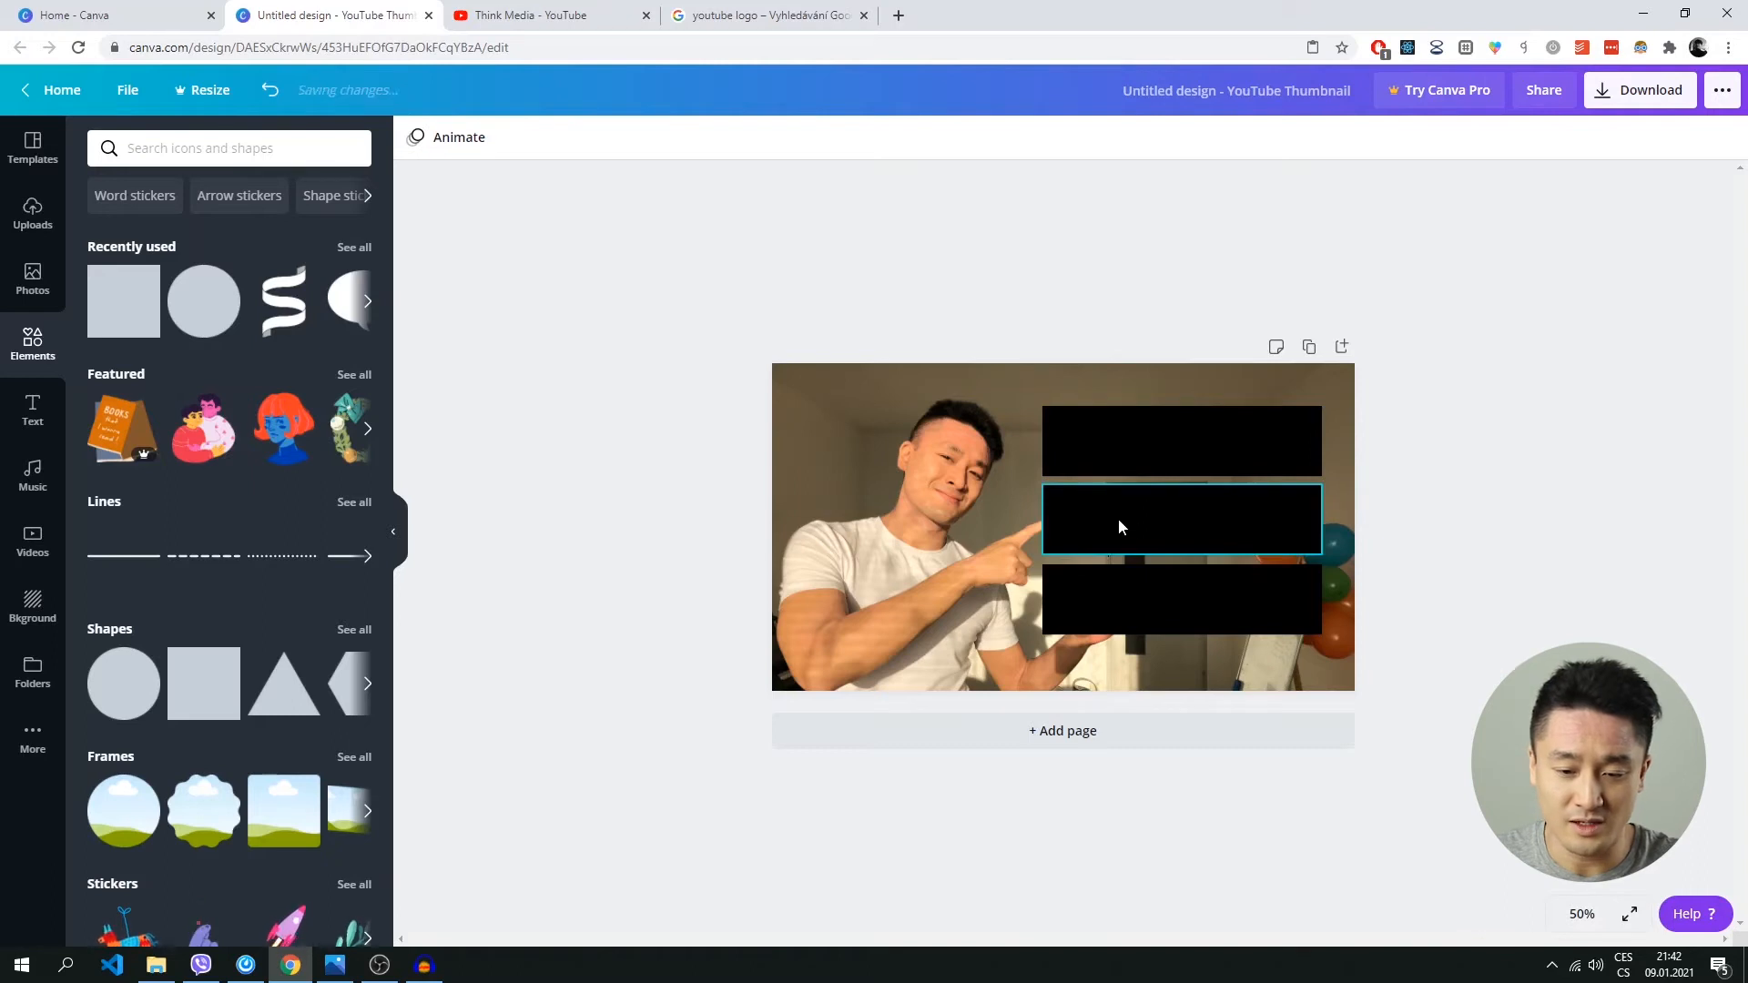
left_click(1073, 532)
left_click_drag(1042, 521, 1076, 521)
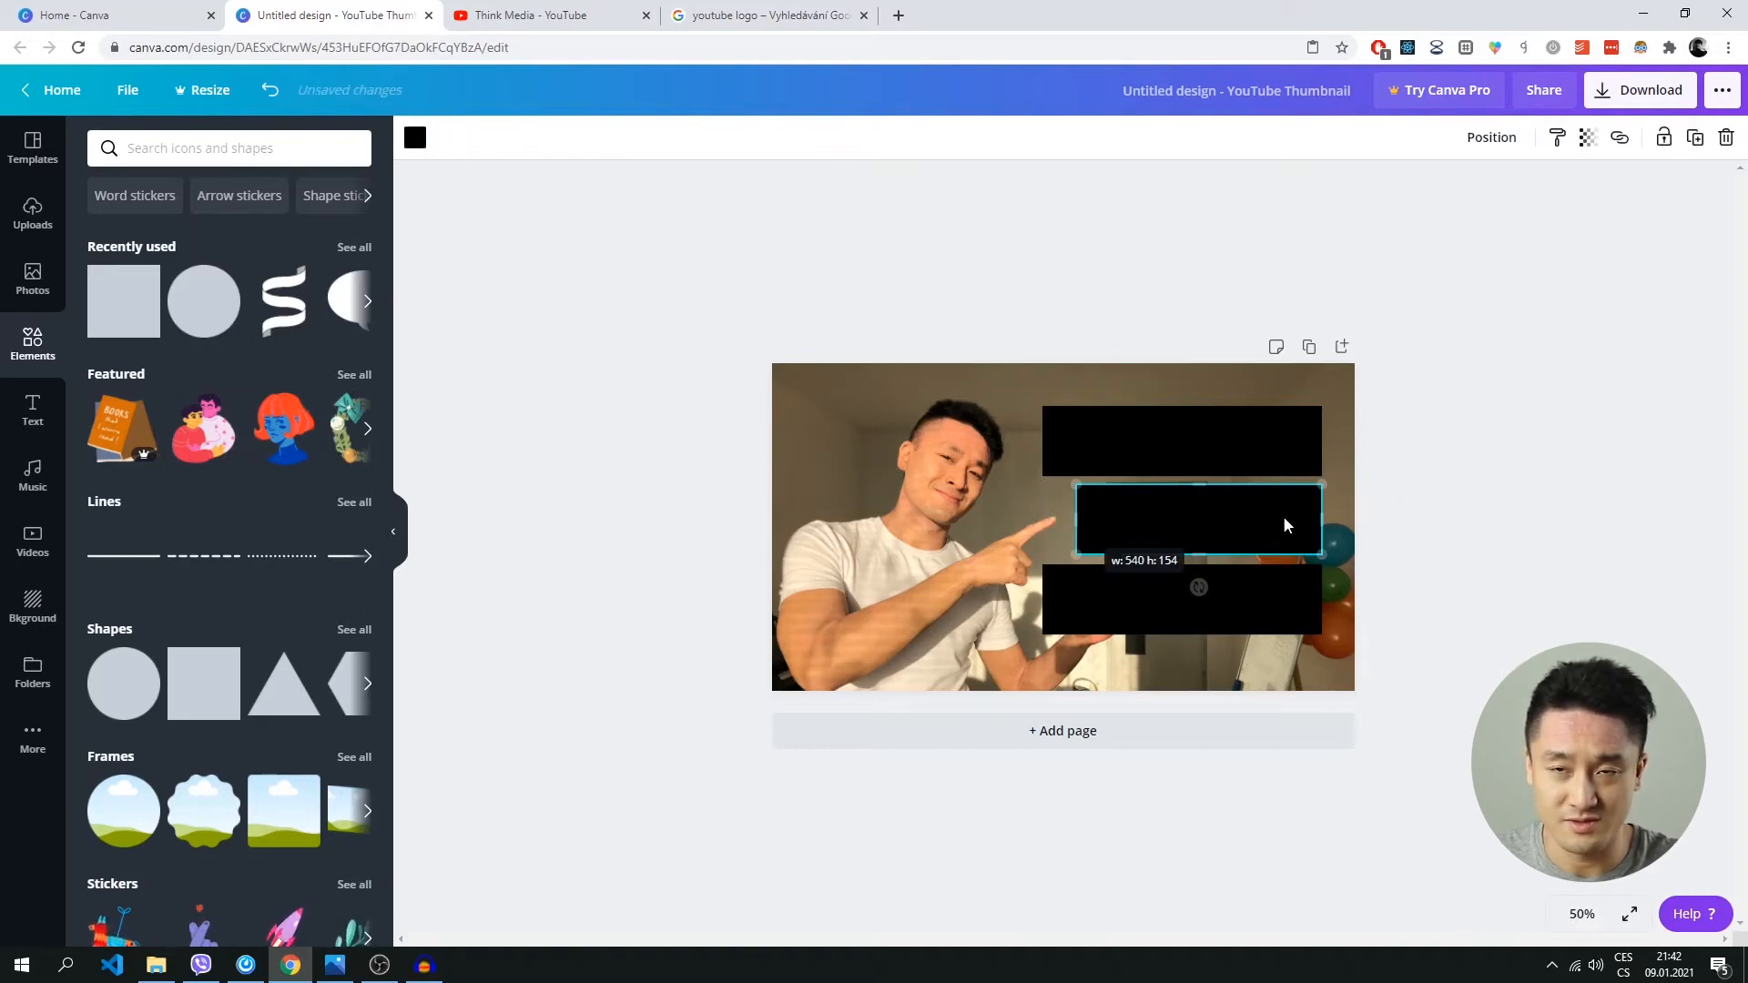
left_click(1499, 515)
Shorten the lowest black bar from its left end to a width of about 386, clear of the man's lower pointing finger.
left_click(1089, 581)
left_click_drag(1047, 598, 1146, 597)
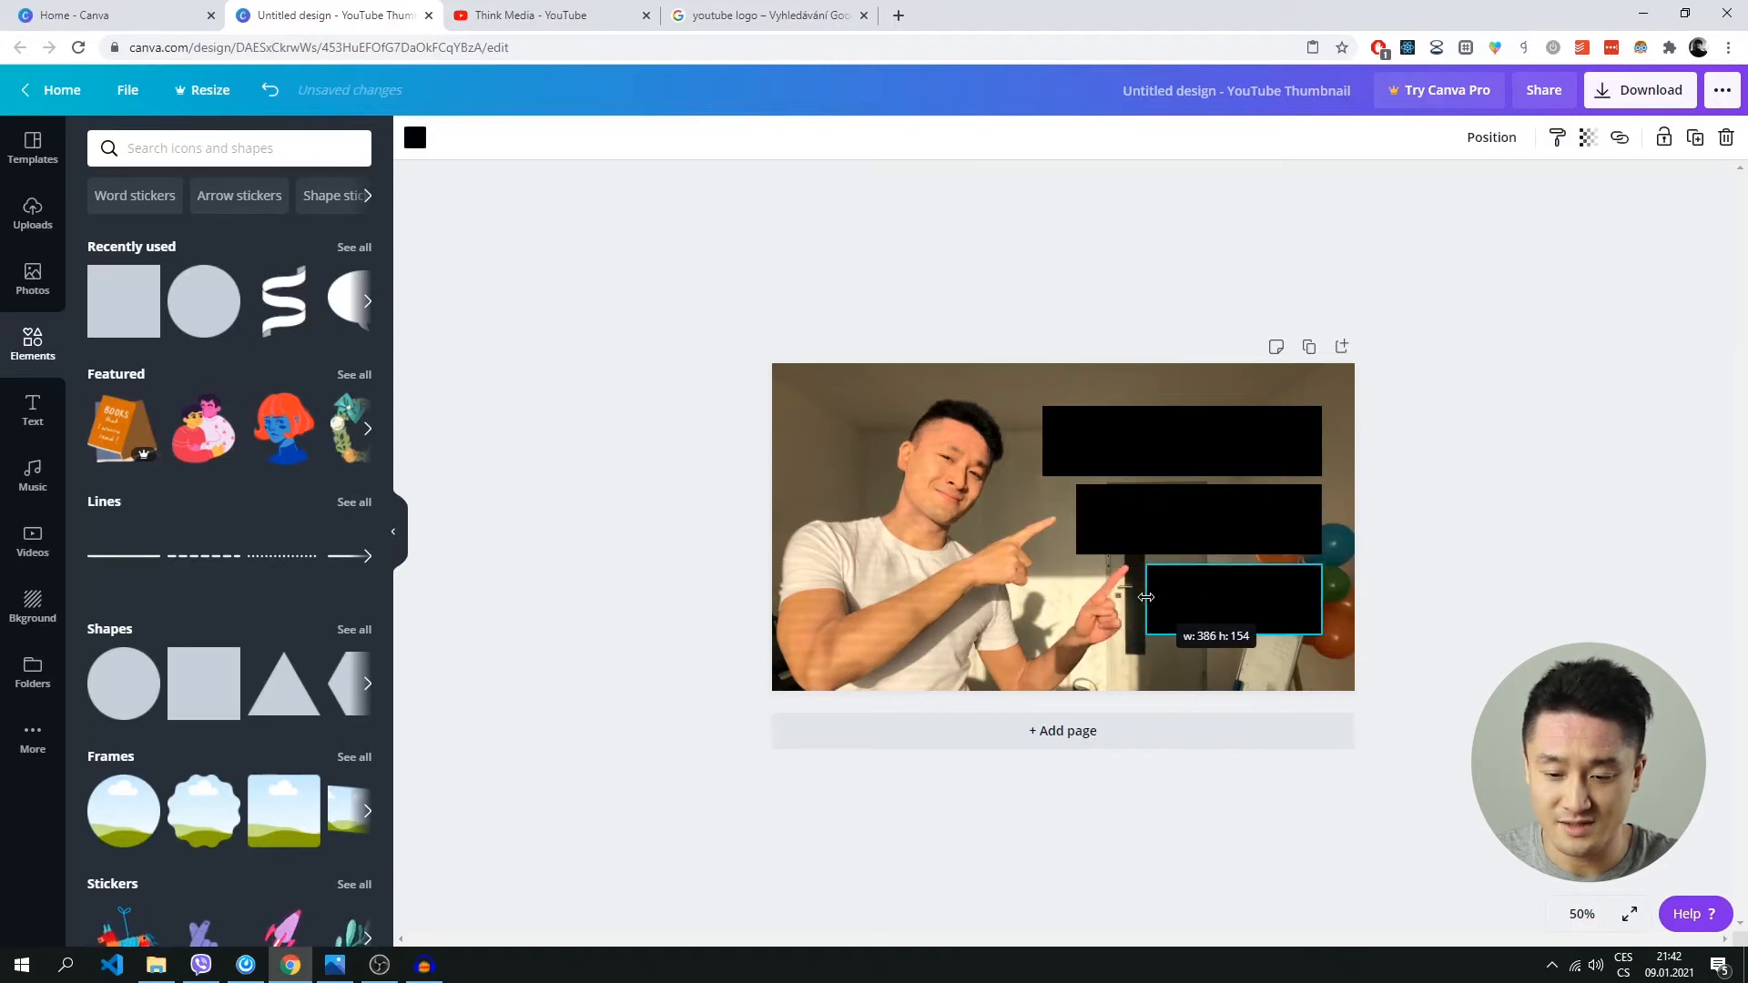
left_click(1384, 583)
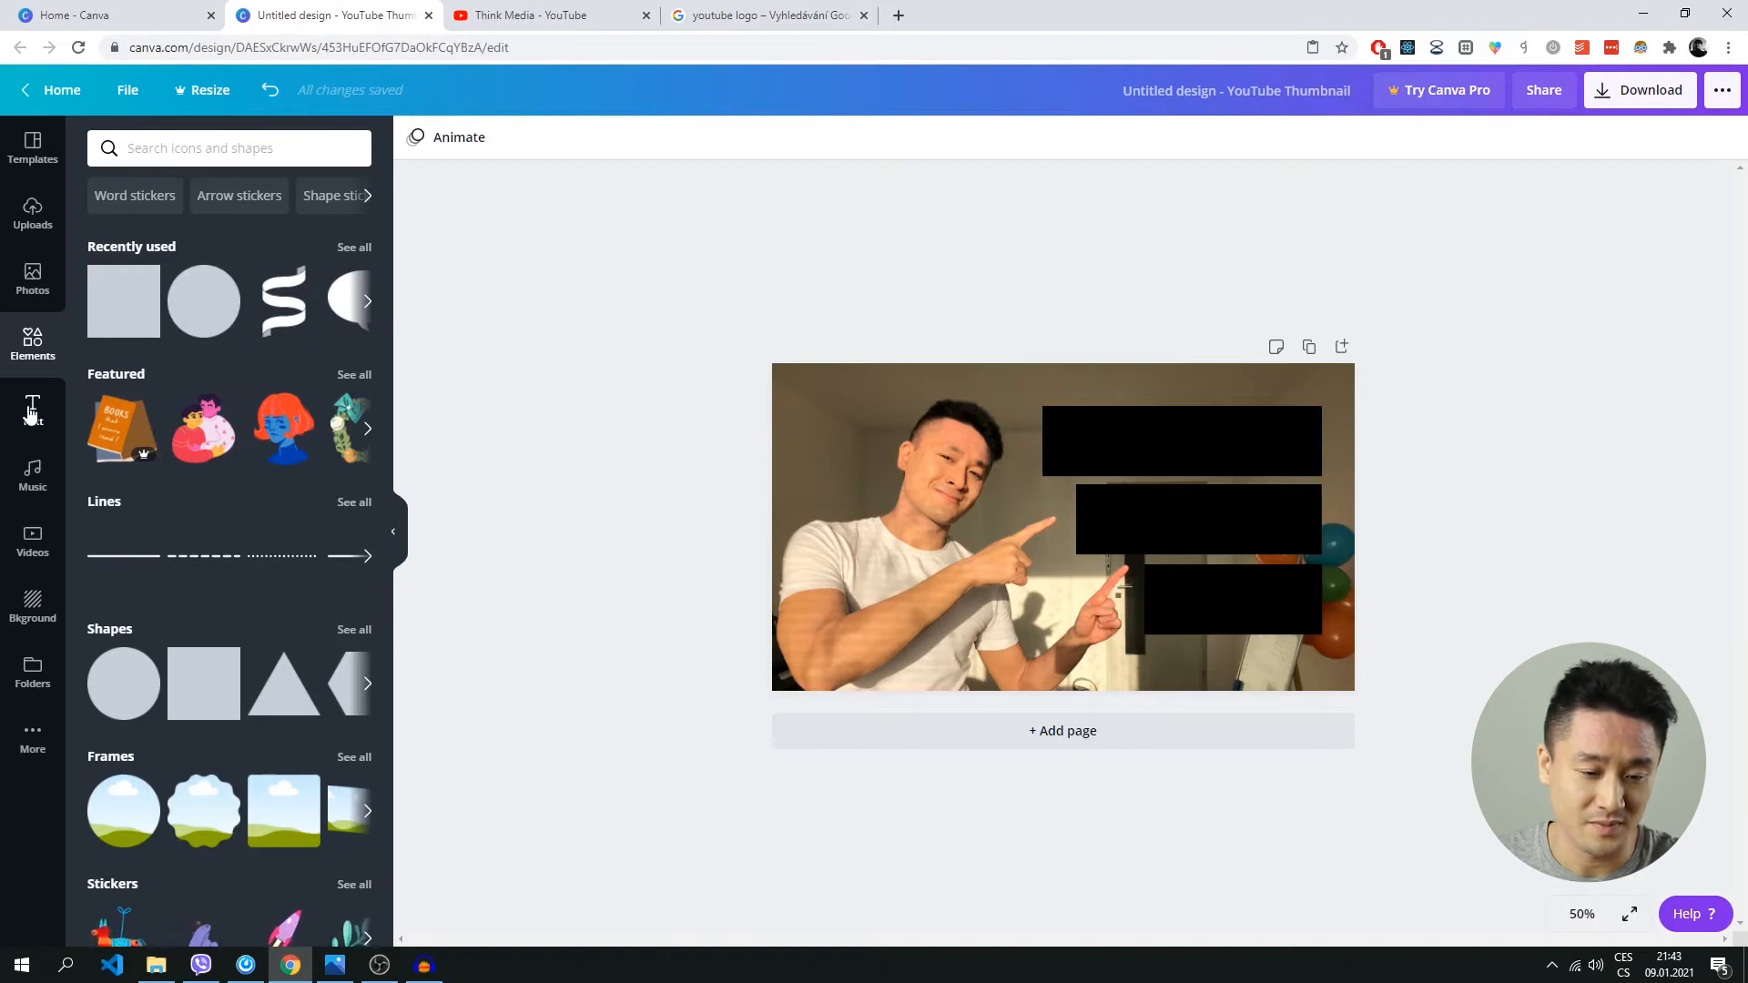
Add a heading text to the thumbnail and centre it on the uppermost black bar.
left_click(46, 429)
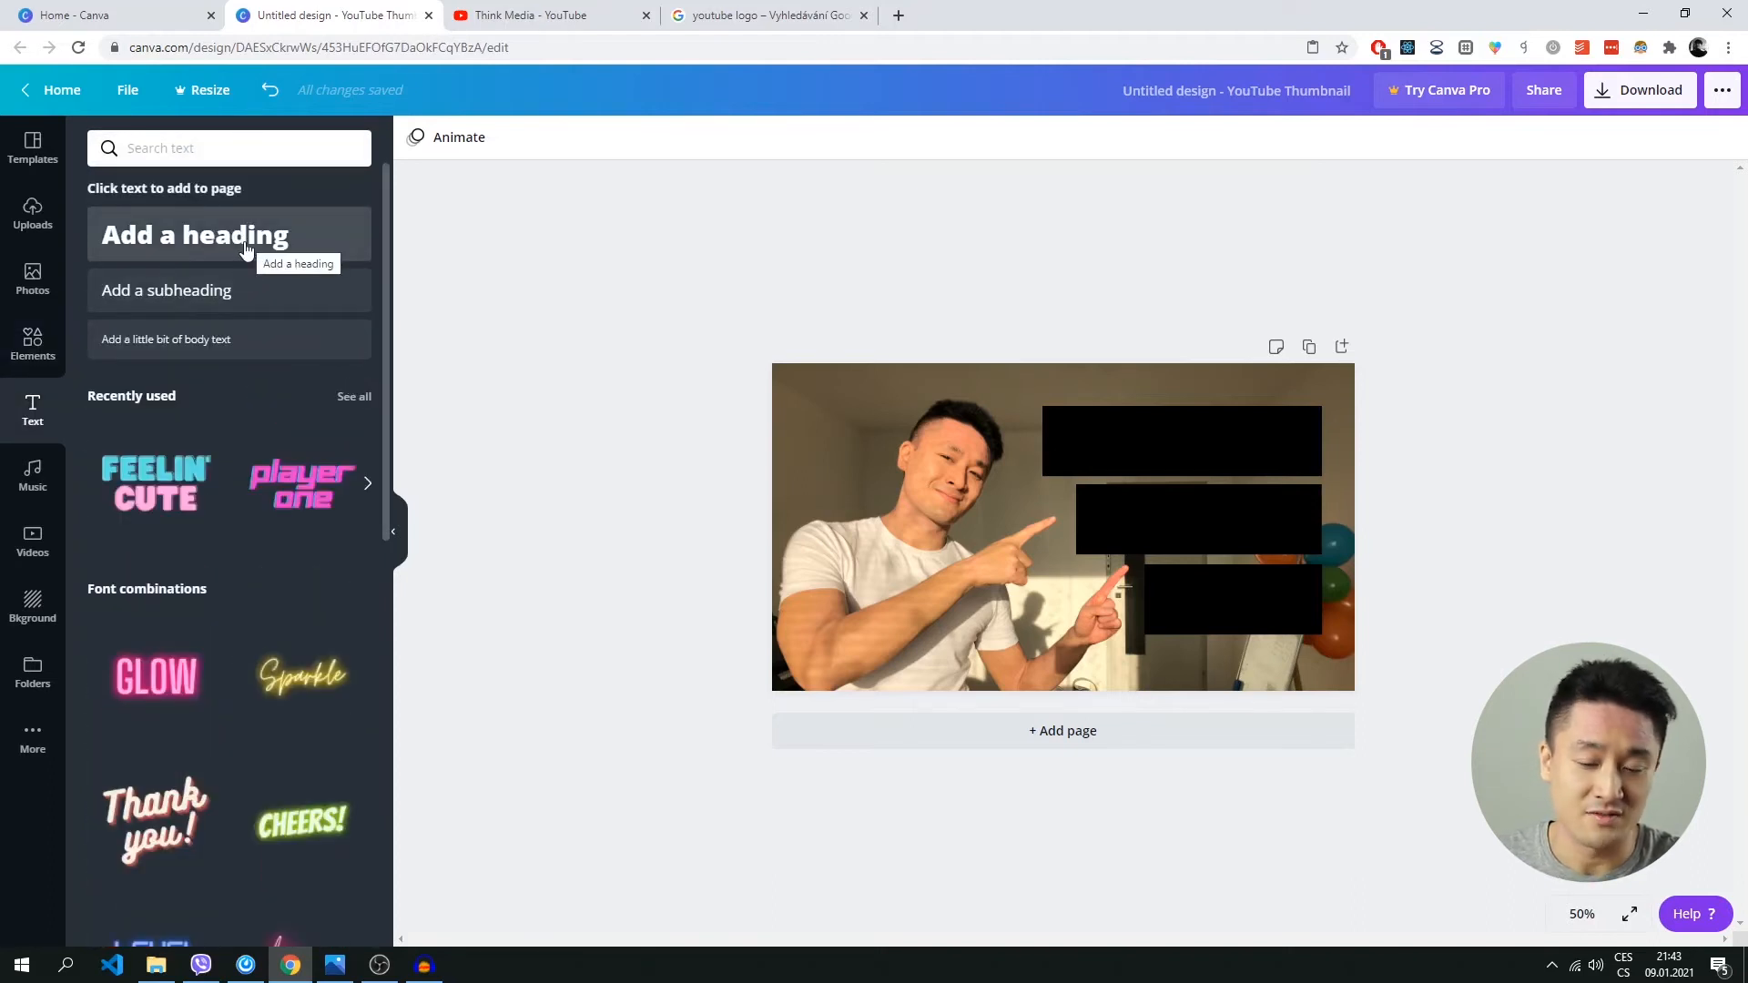
left_click(178, 243)
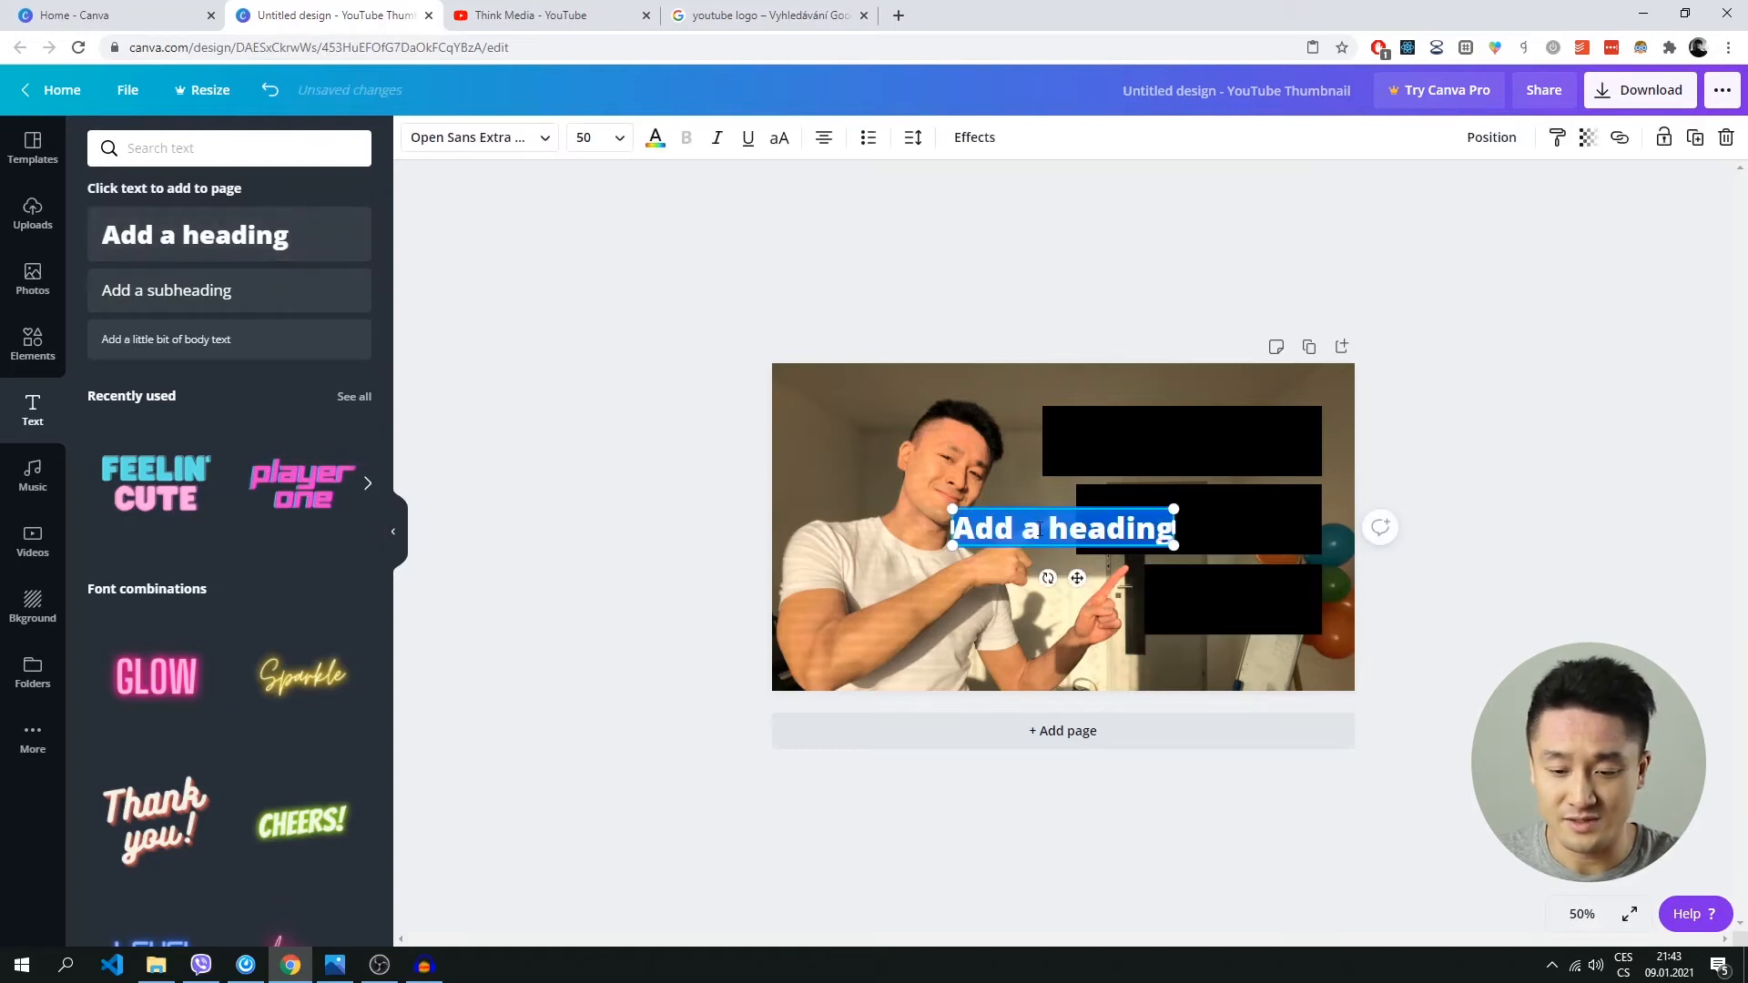
left_click_drag(1039, 511, 1155, 421)
left_click(938, 460)
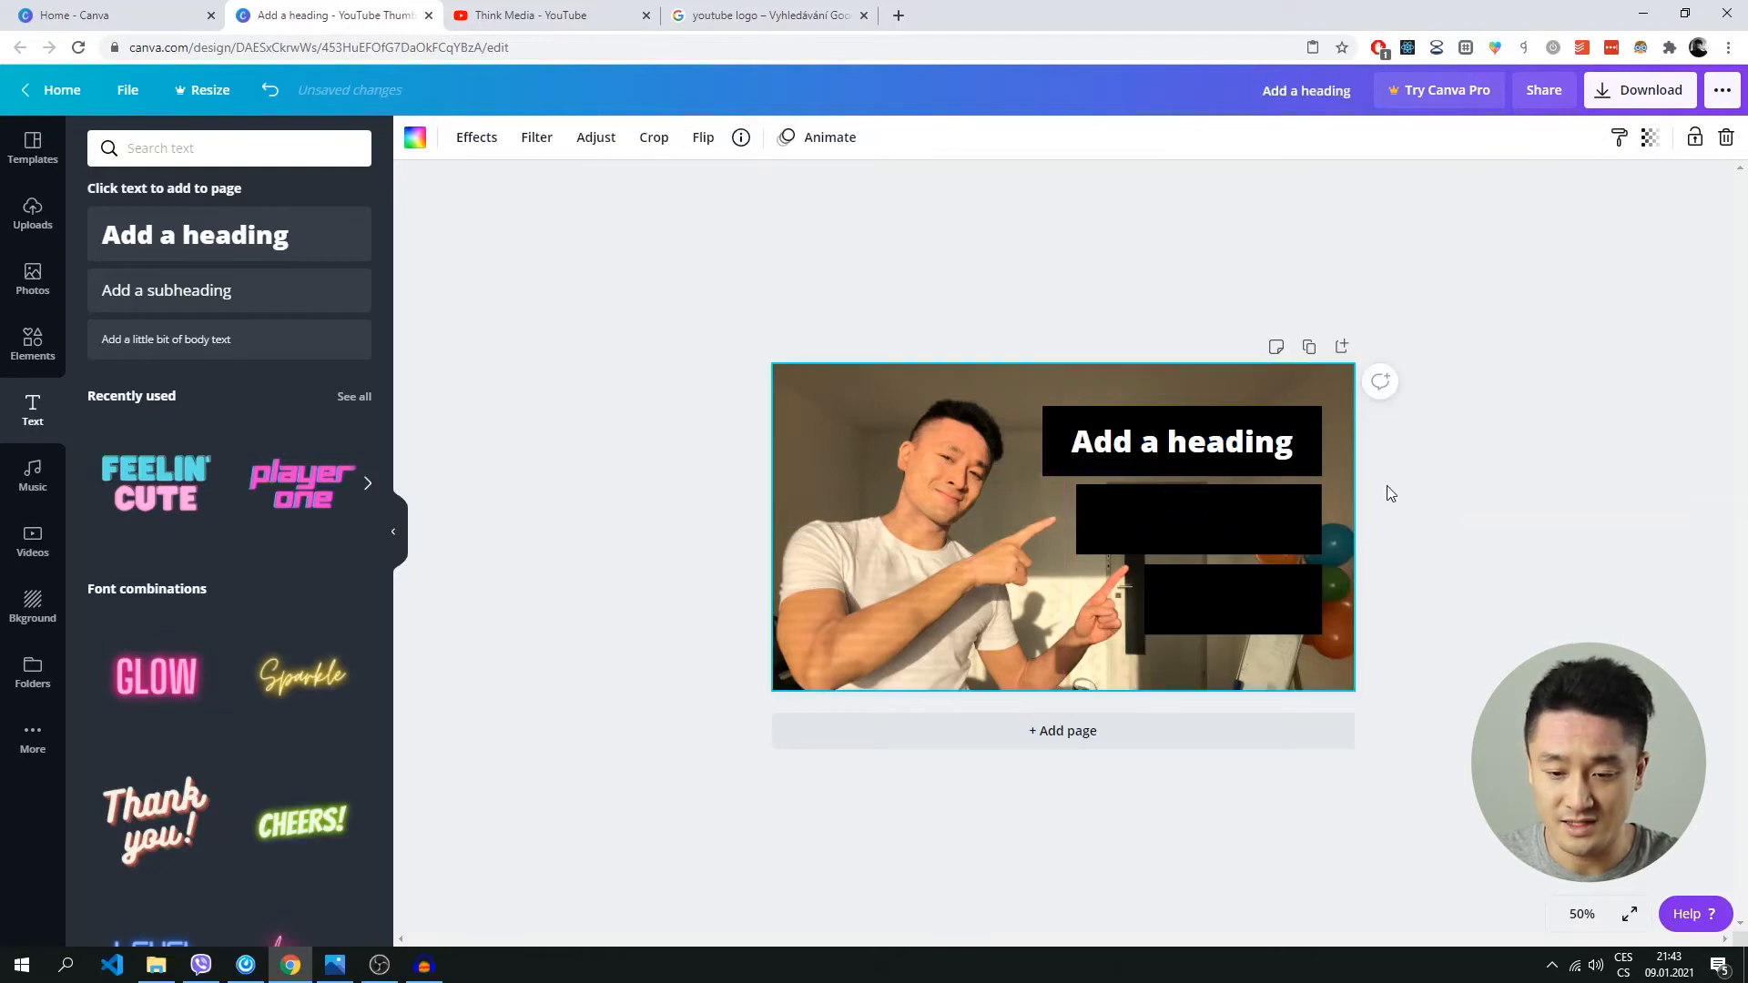
Replace the heading on the uppermost bar with the text "HOW TO MAKE".
left_click(1215, 444)
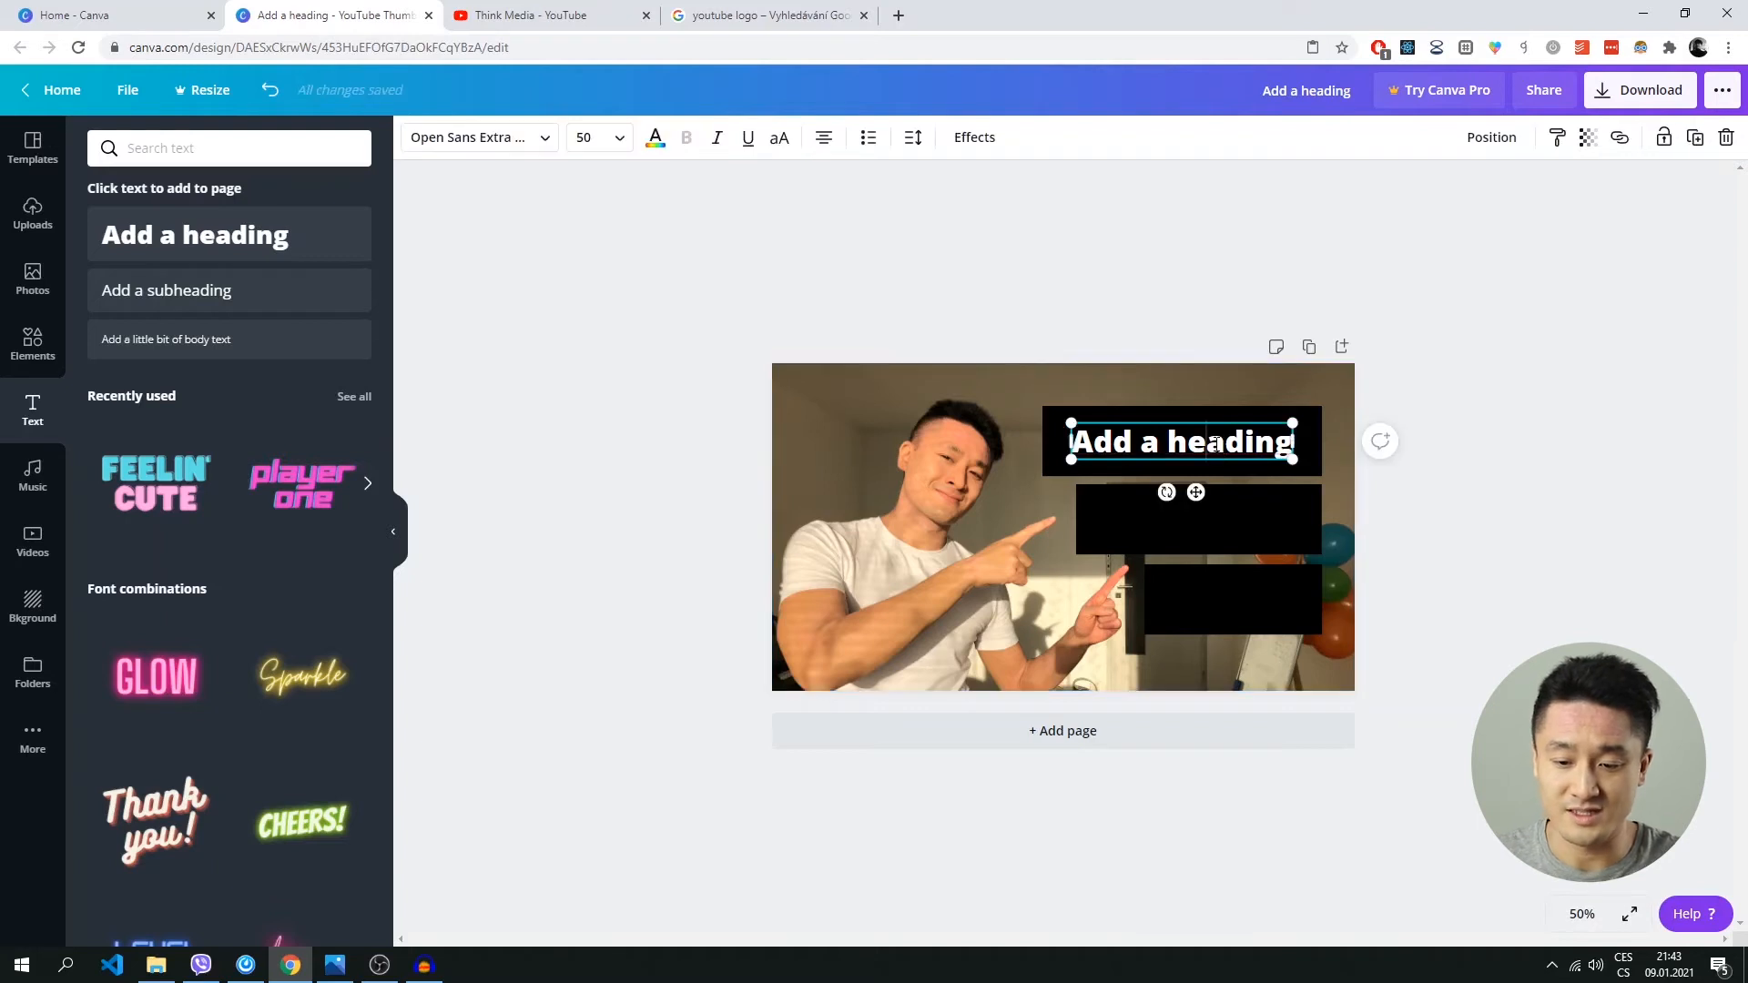
left_click(1216, 444)
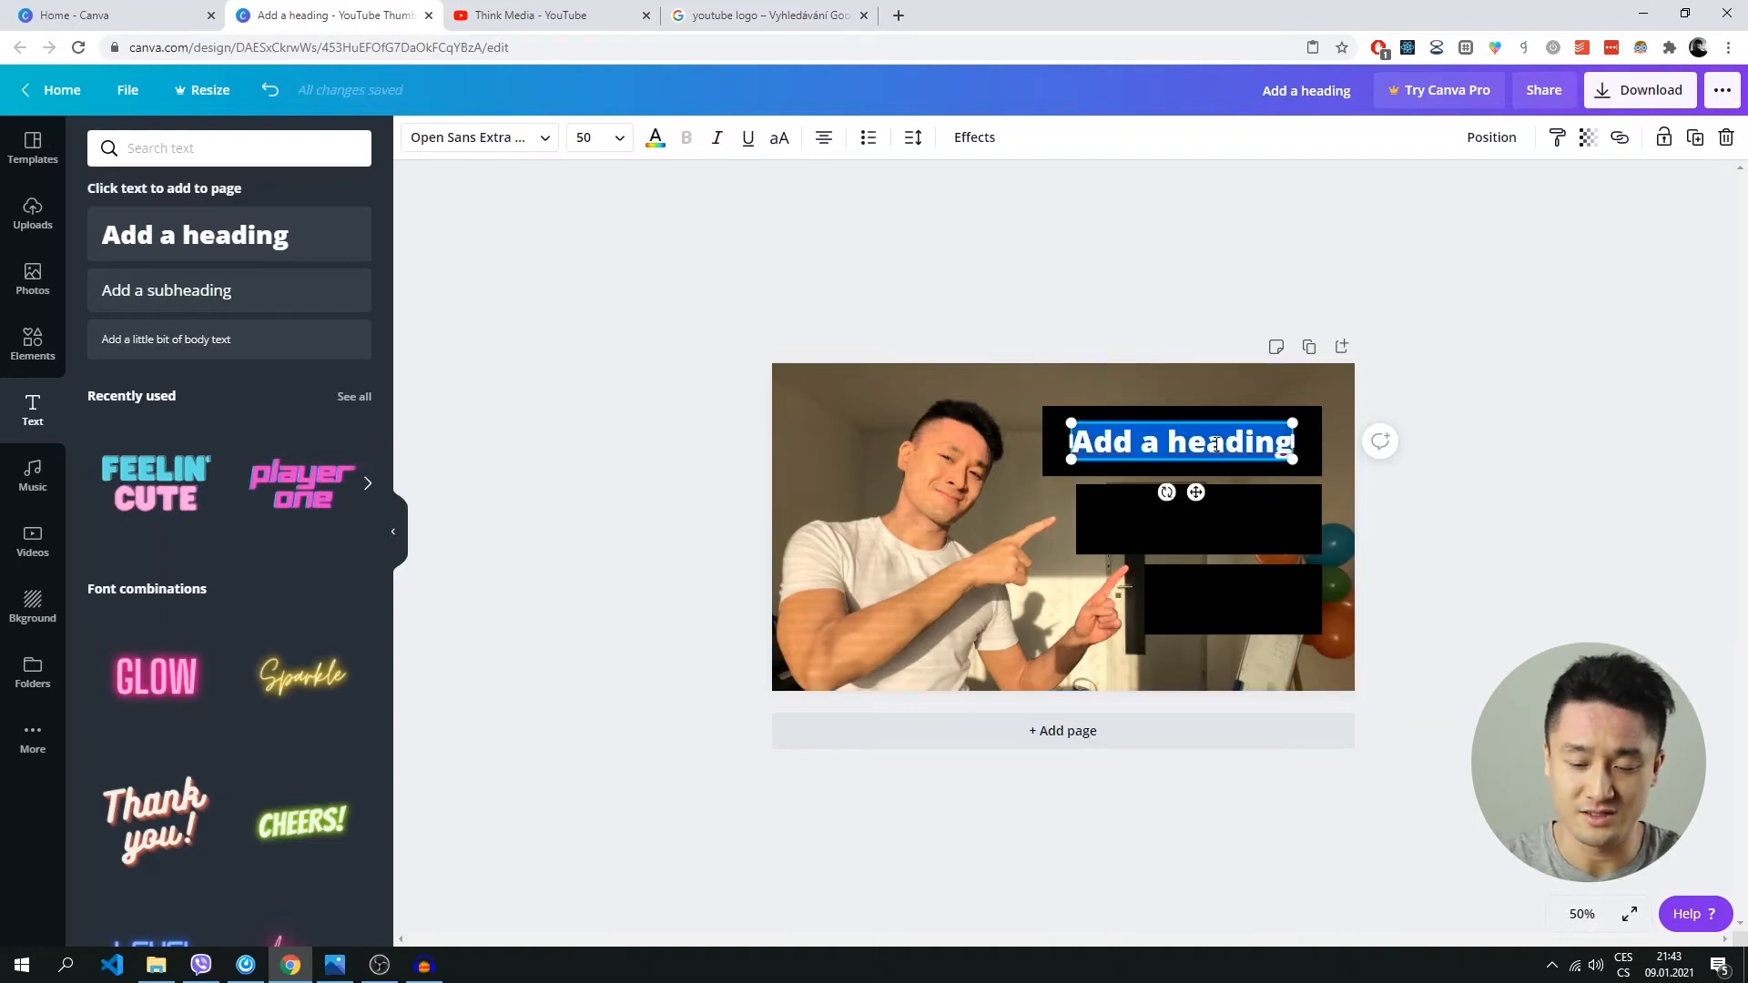
type("HO")
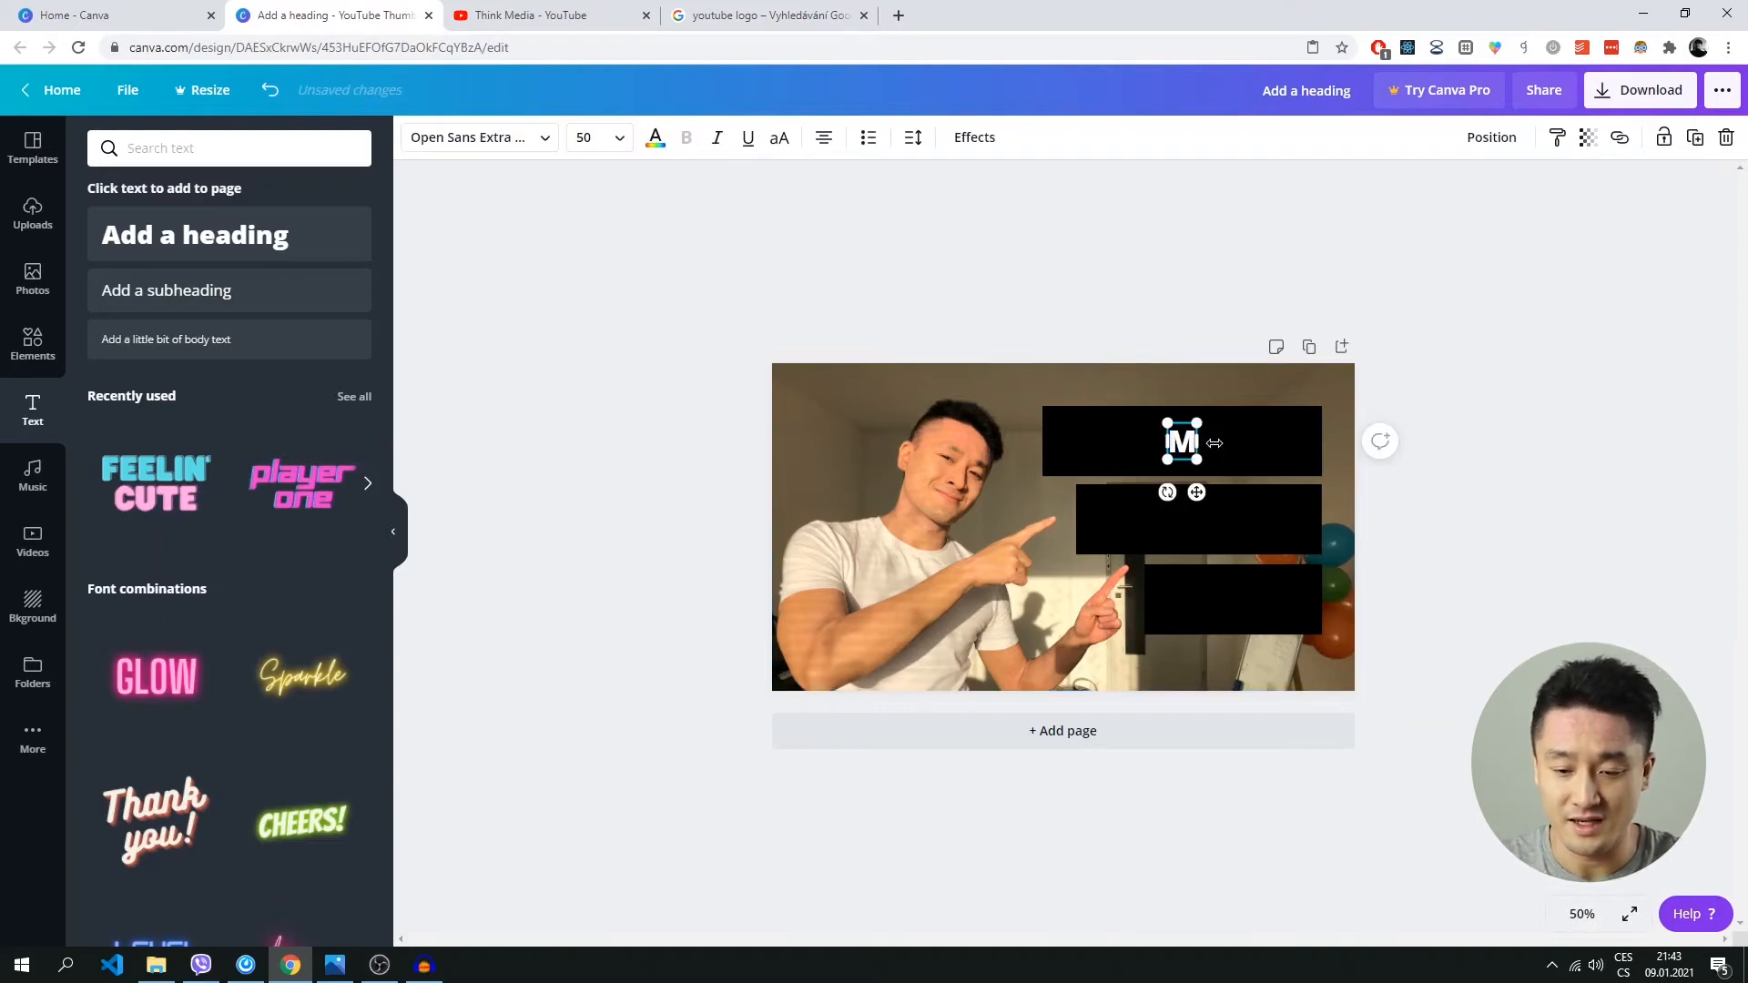
type("W TO MAKE")
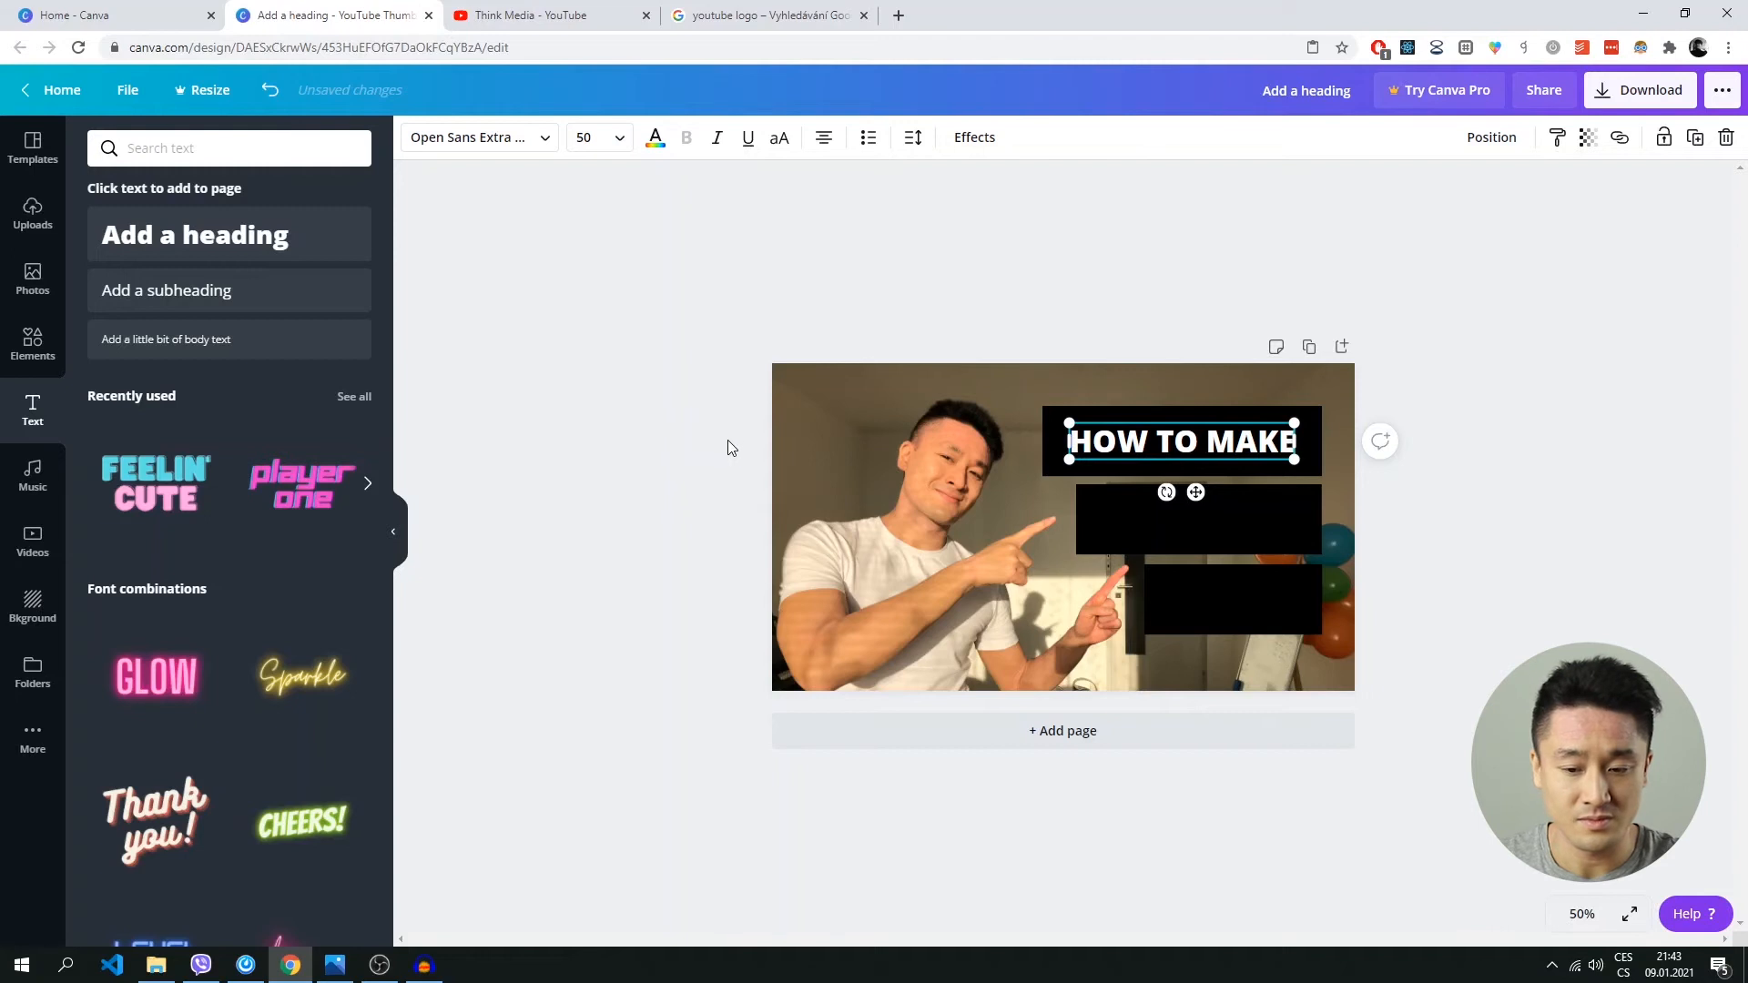
left_click(637, 422)
Add a second heading and centre it on the middle black bar.
left_click(191, 240)
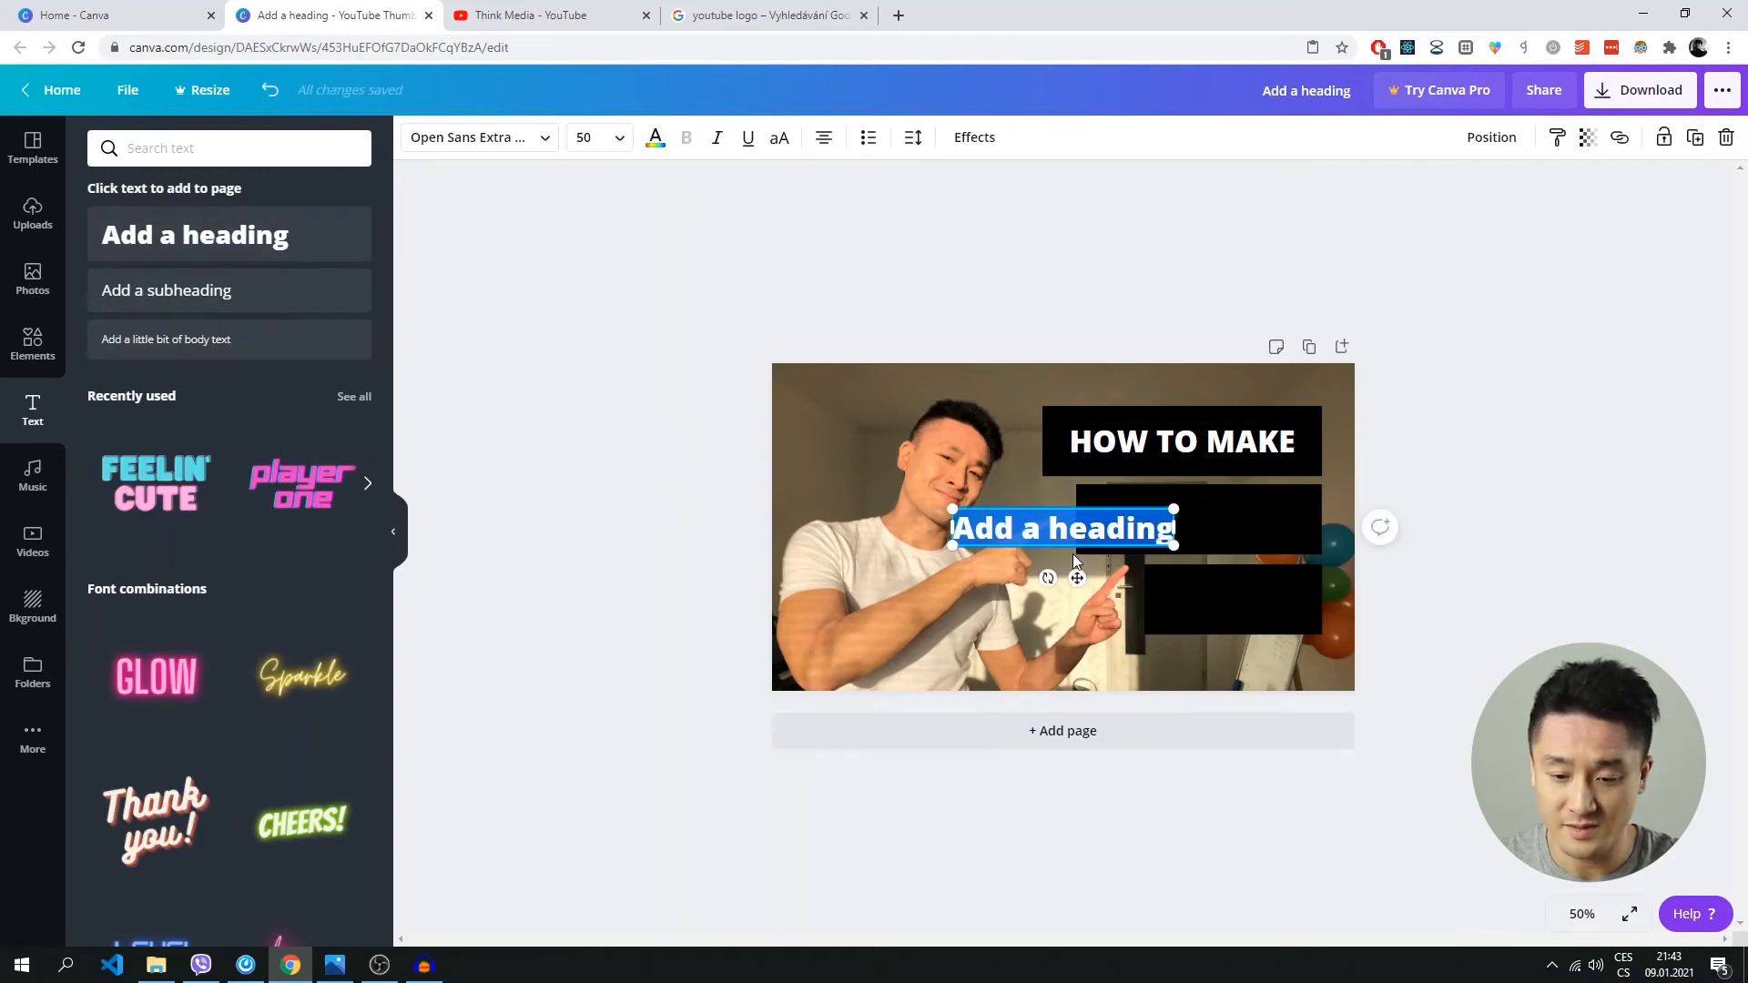
left_click(1064, 525)
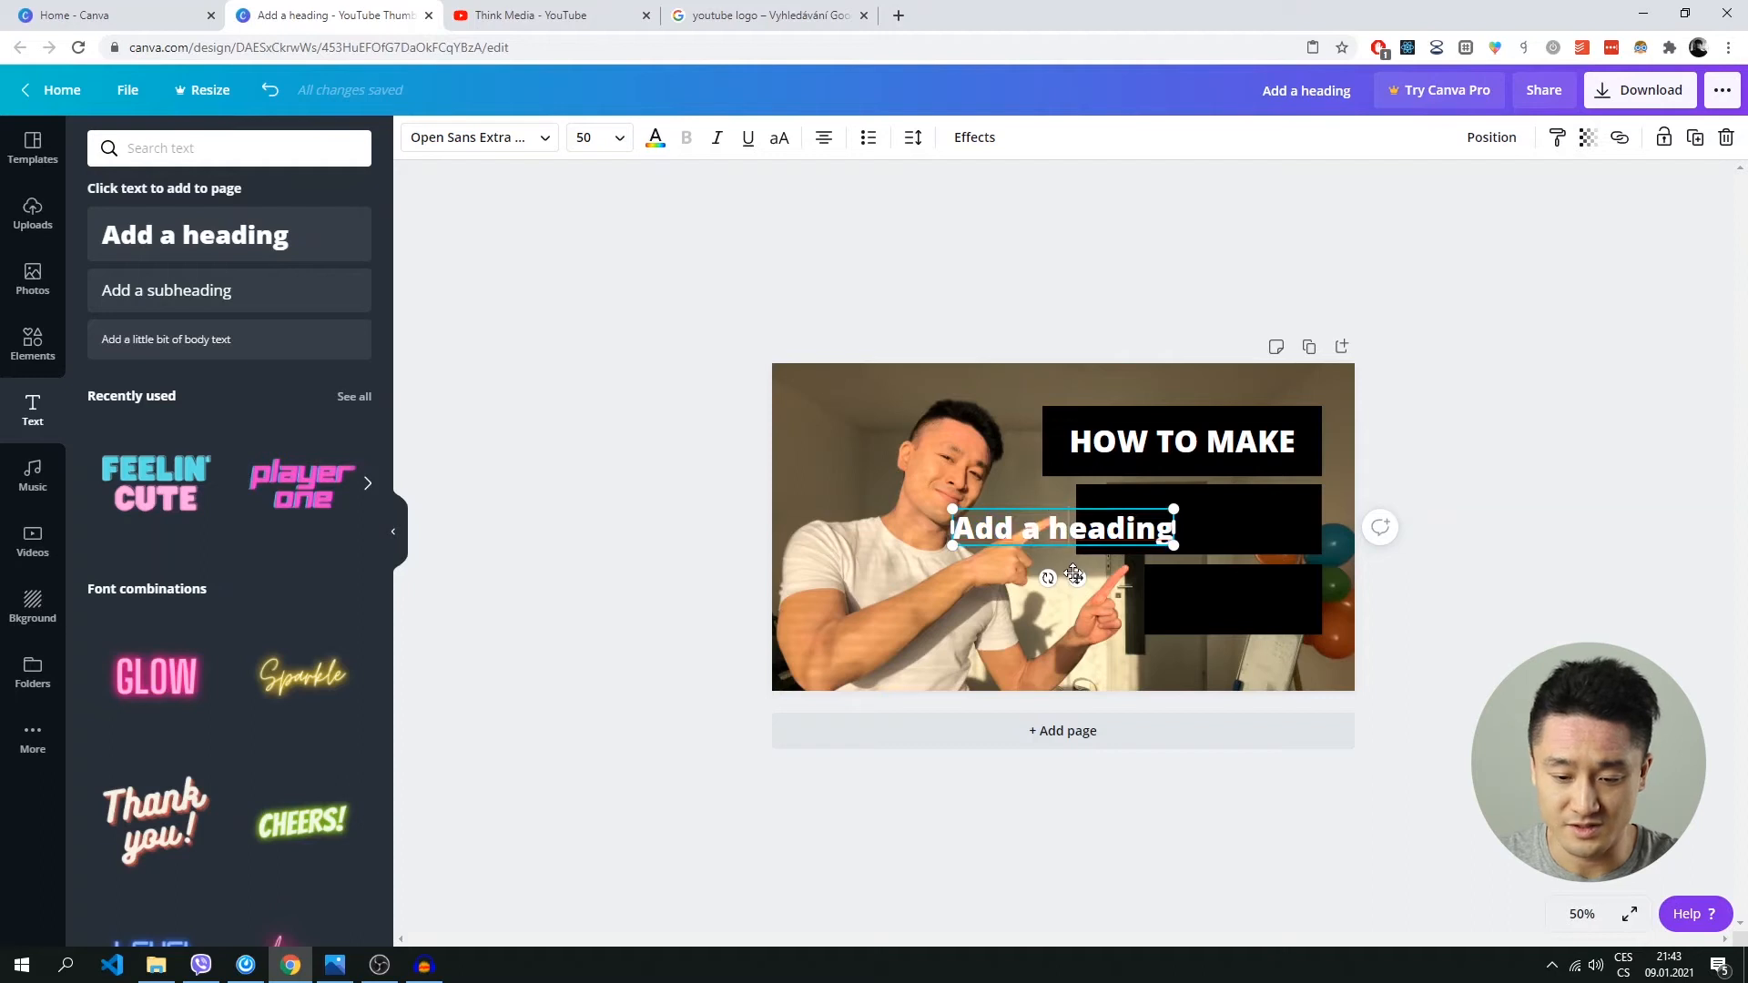
left_click_drag(1074, 572, 1209, 566)
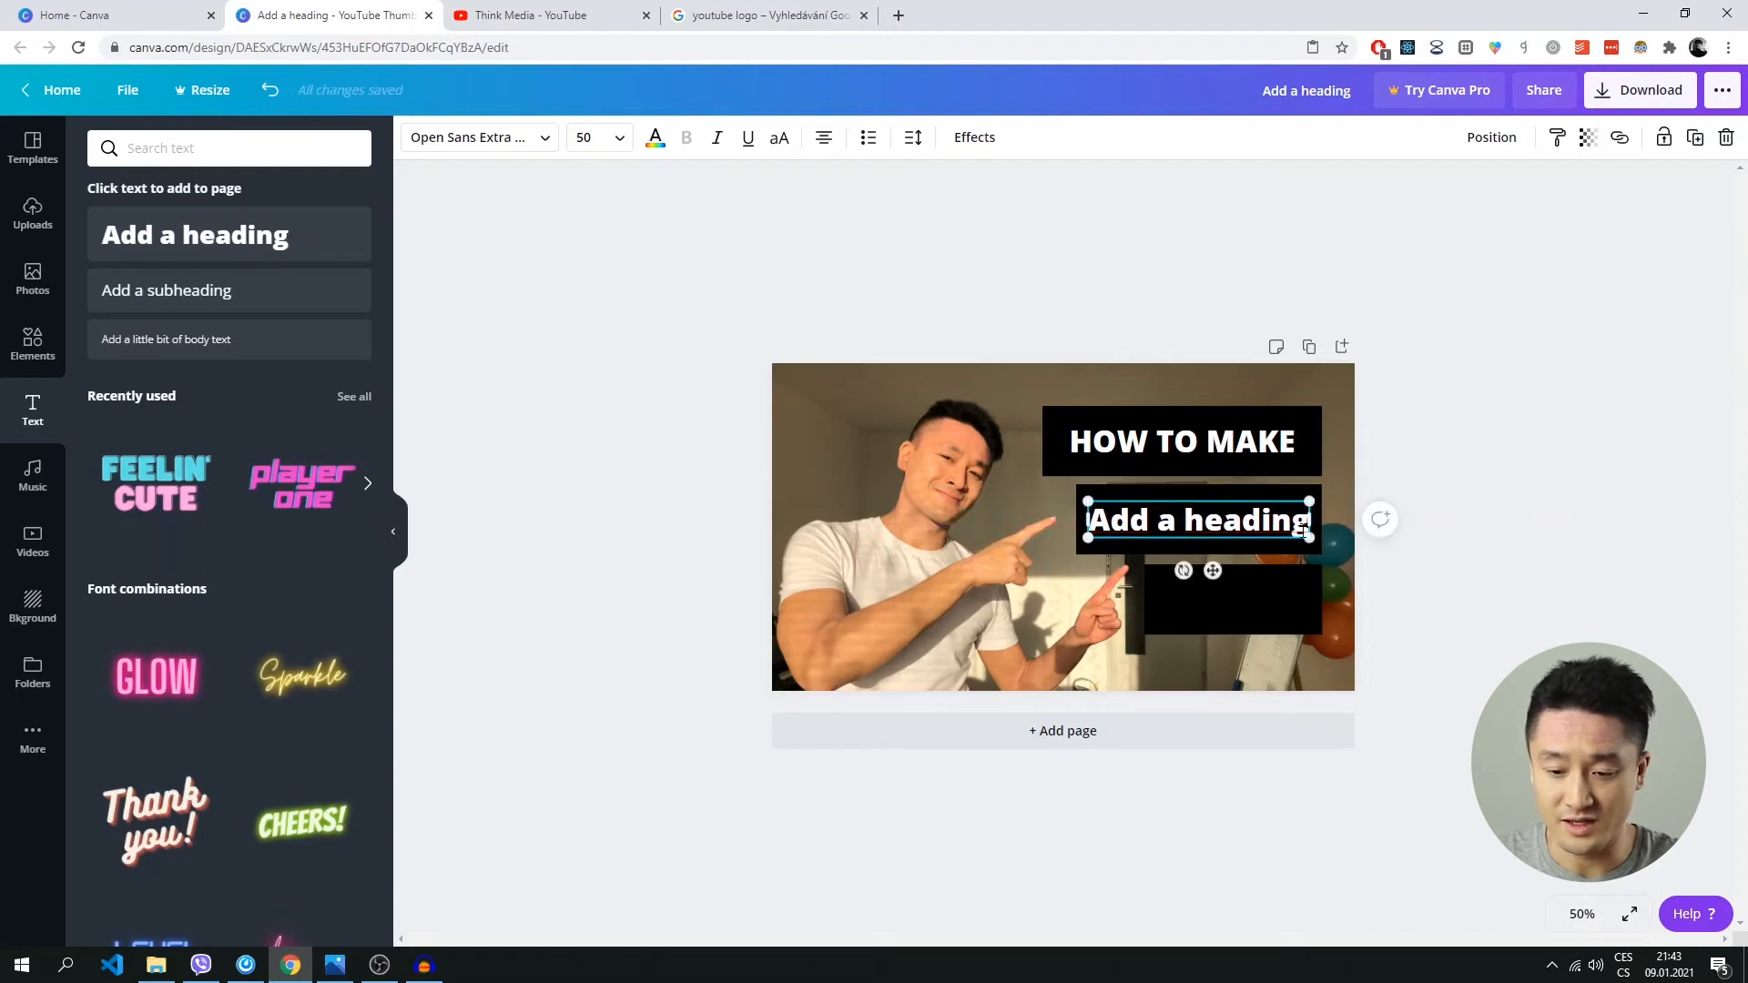
Replace the heading on the middle bar with the text "YOUTUBE".
key("ctrl+a")
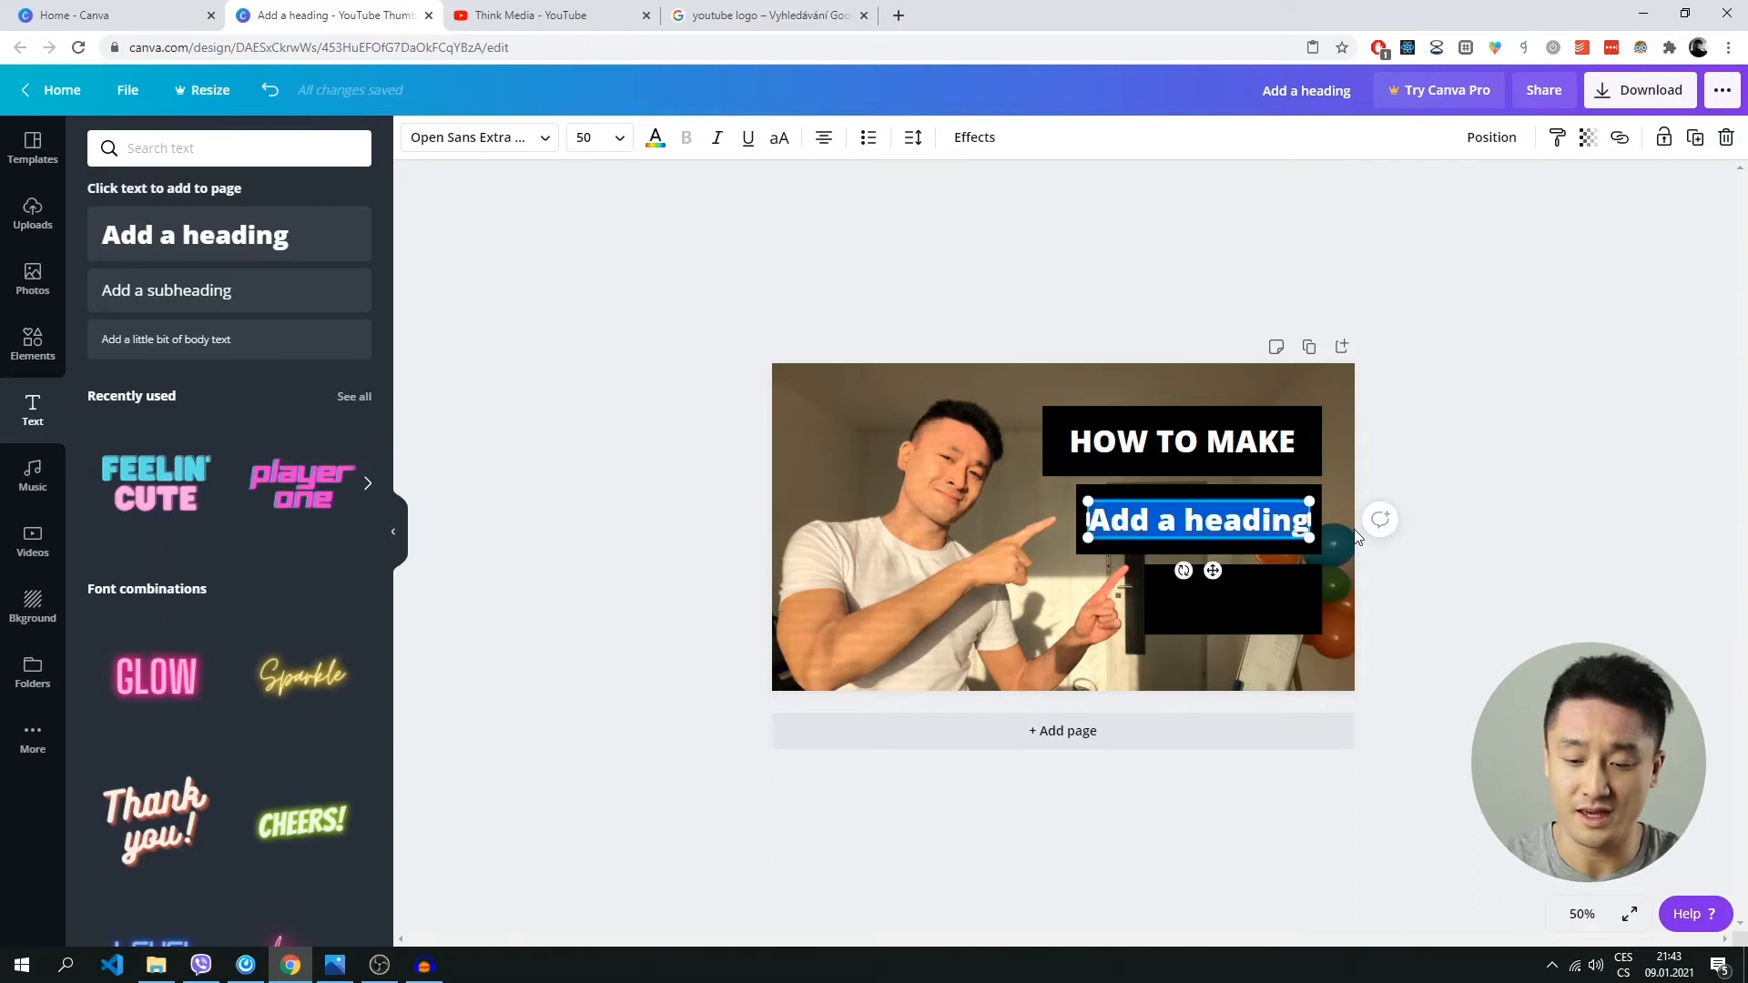
type("youtu")
key("BackSpace")
key("BackSpace")
key("BackSpace")
key("BackSpace")
type("outube")
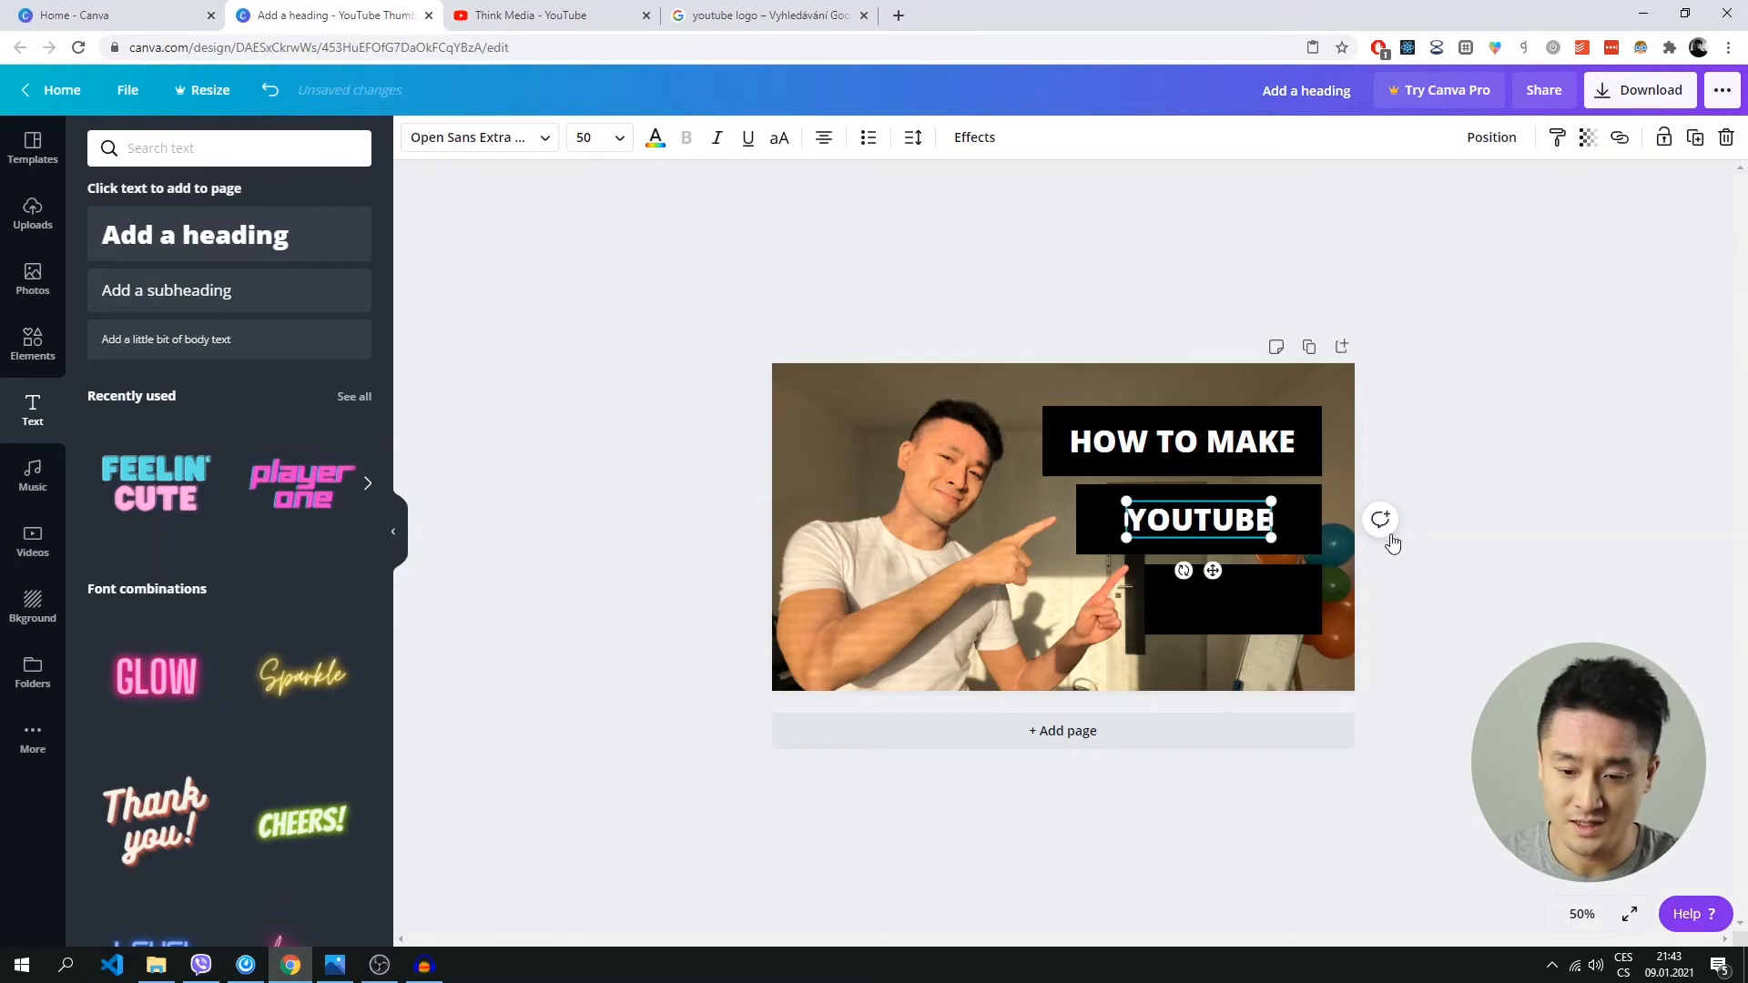
left_click(890, 555)
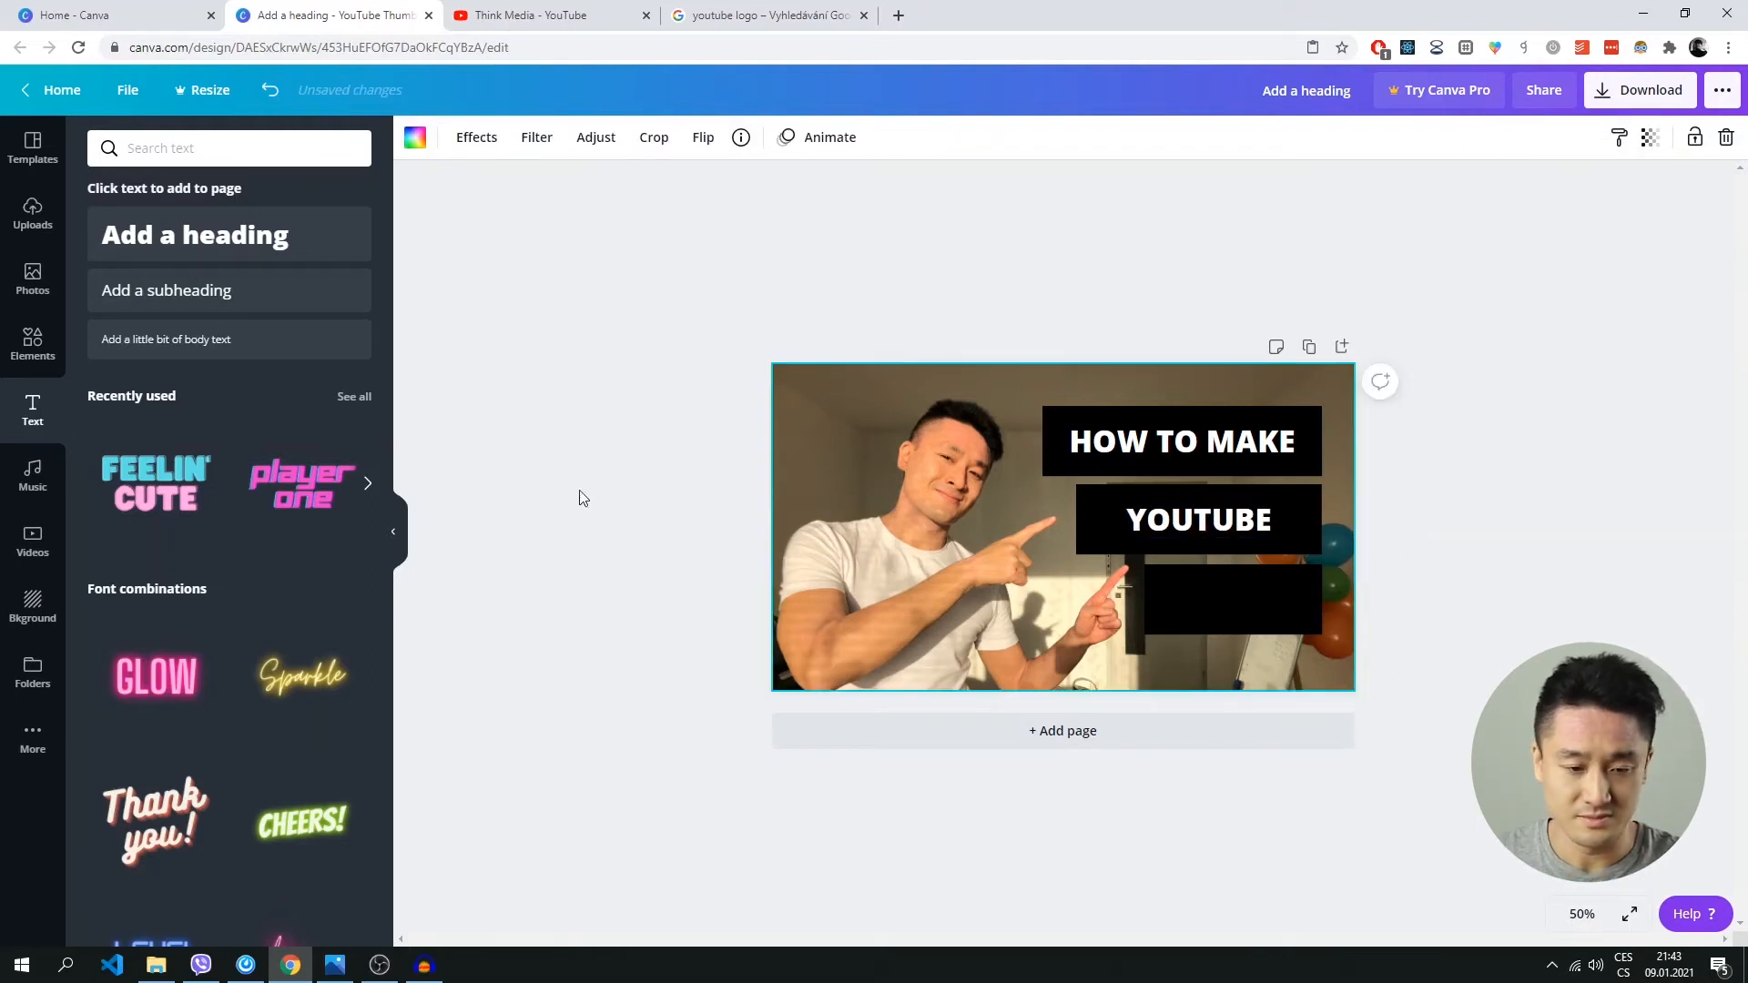
Copy and paste the YOUTUBE text, place the duplicate on the lowest black bar, and align the original directly above it.
left_click(1150, 531)
right_click(1174, 533)
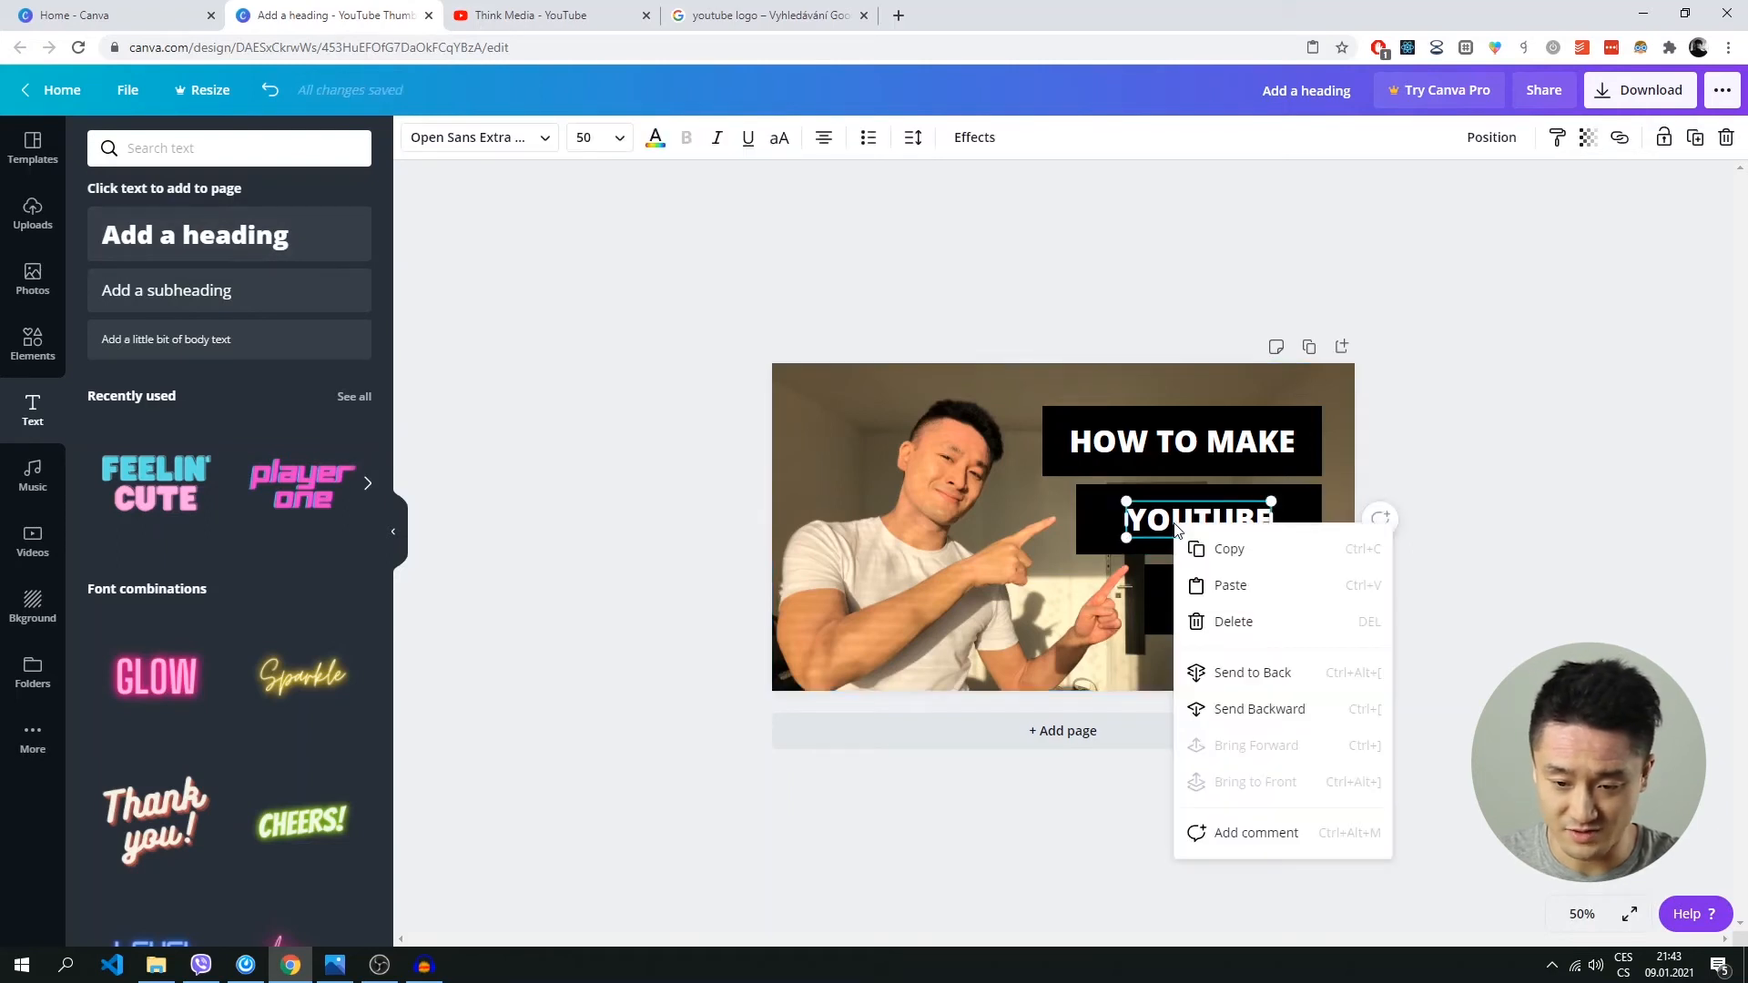
left_click(1255, 555)
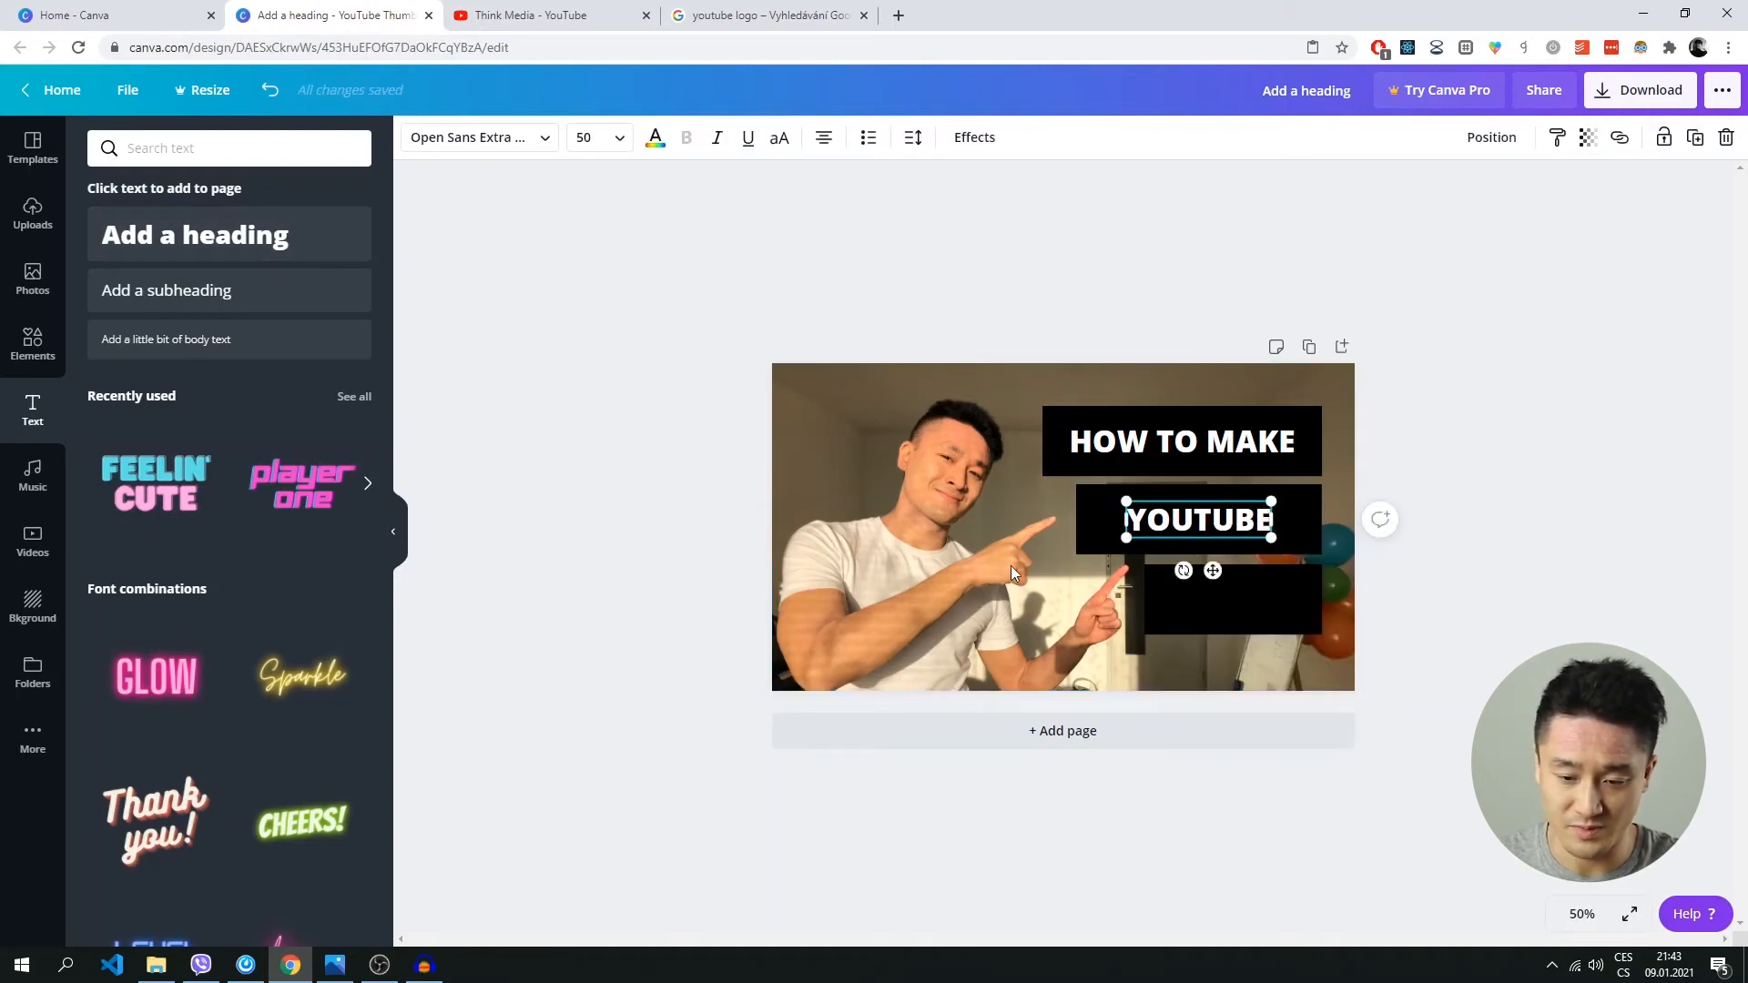
right_click(963, 528)
left_click(1020, 592)
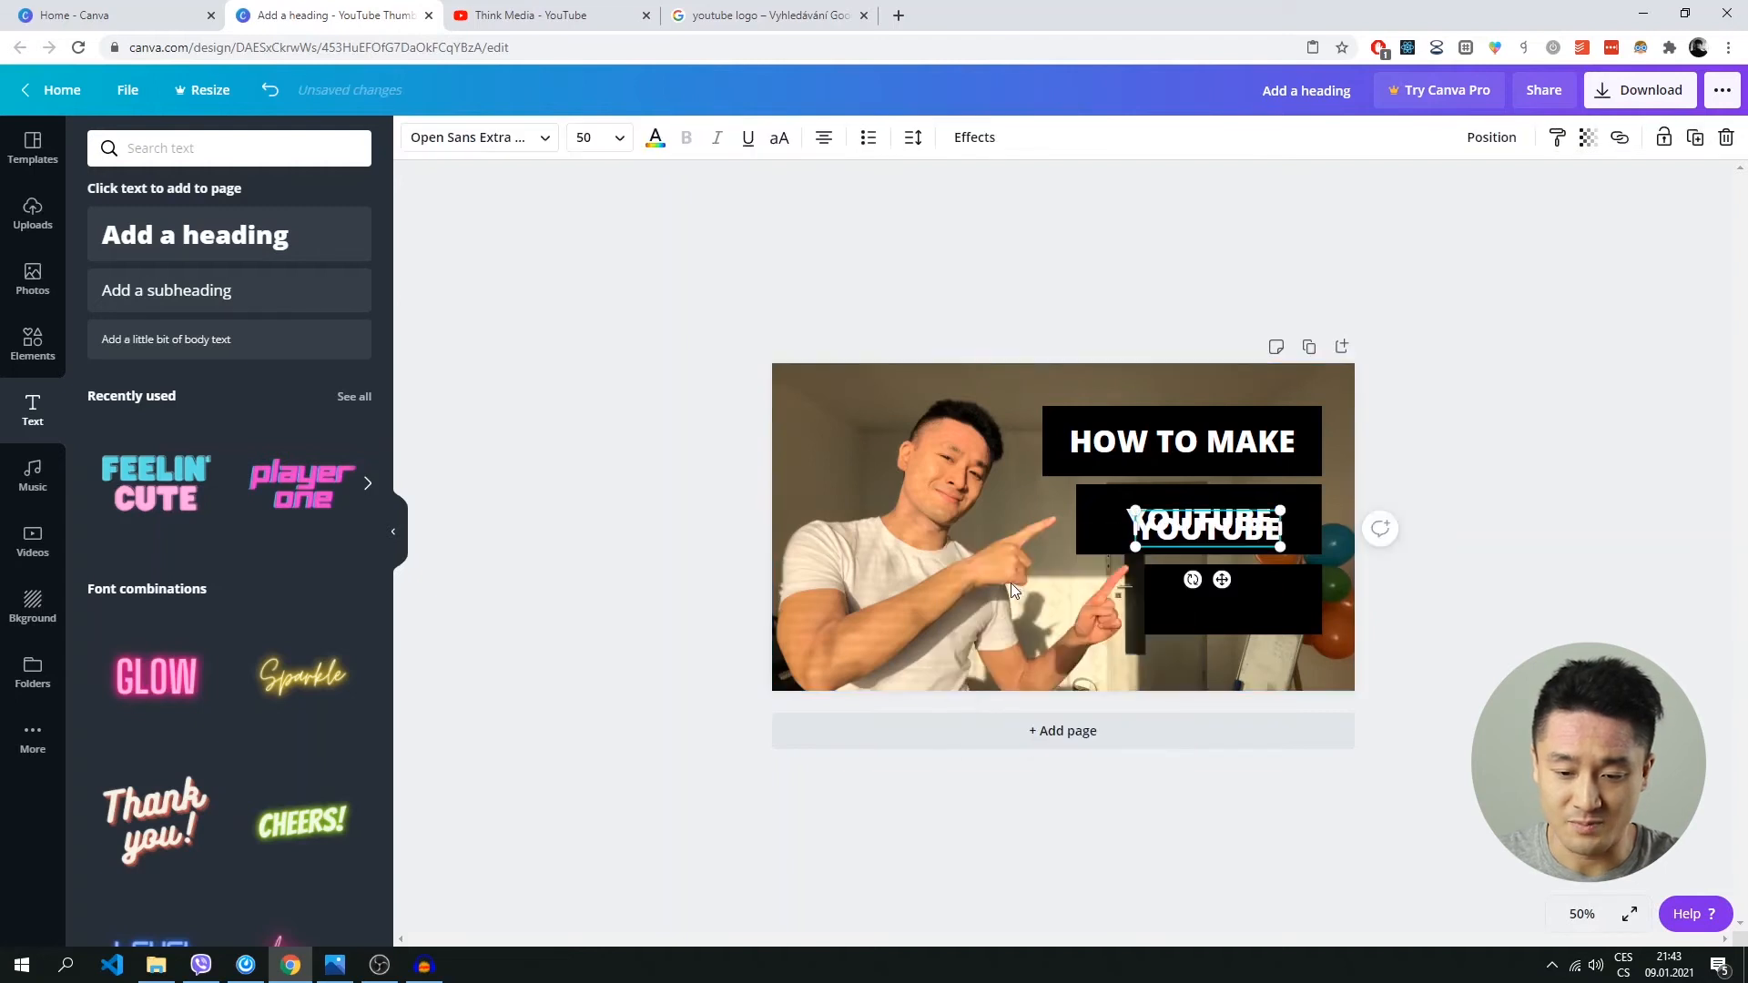
left_click_drag(1223, 580, 1231, 649)
left_click_drag(1200, 521, 1218, 521)
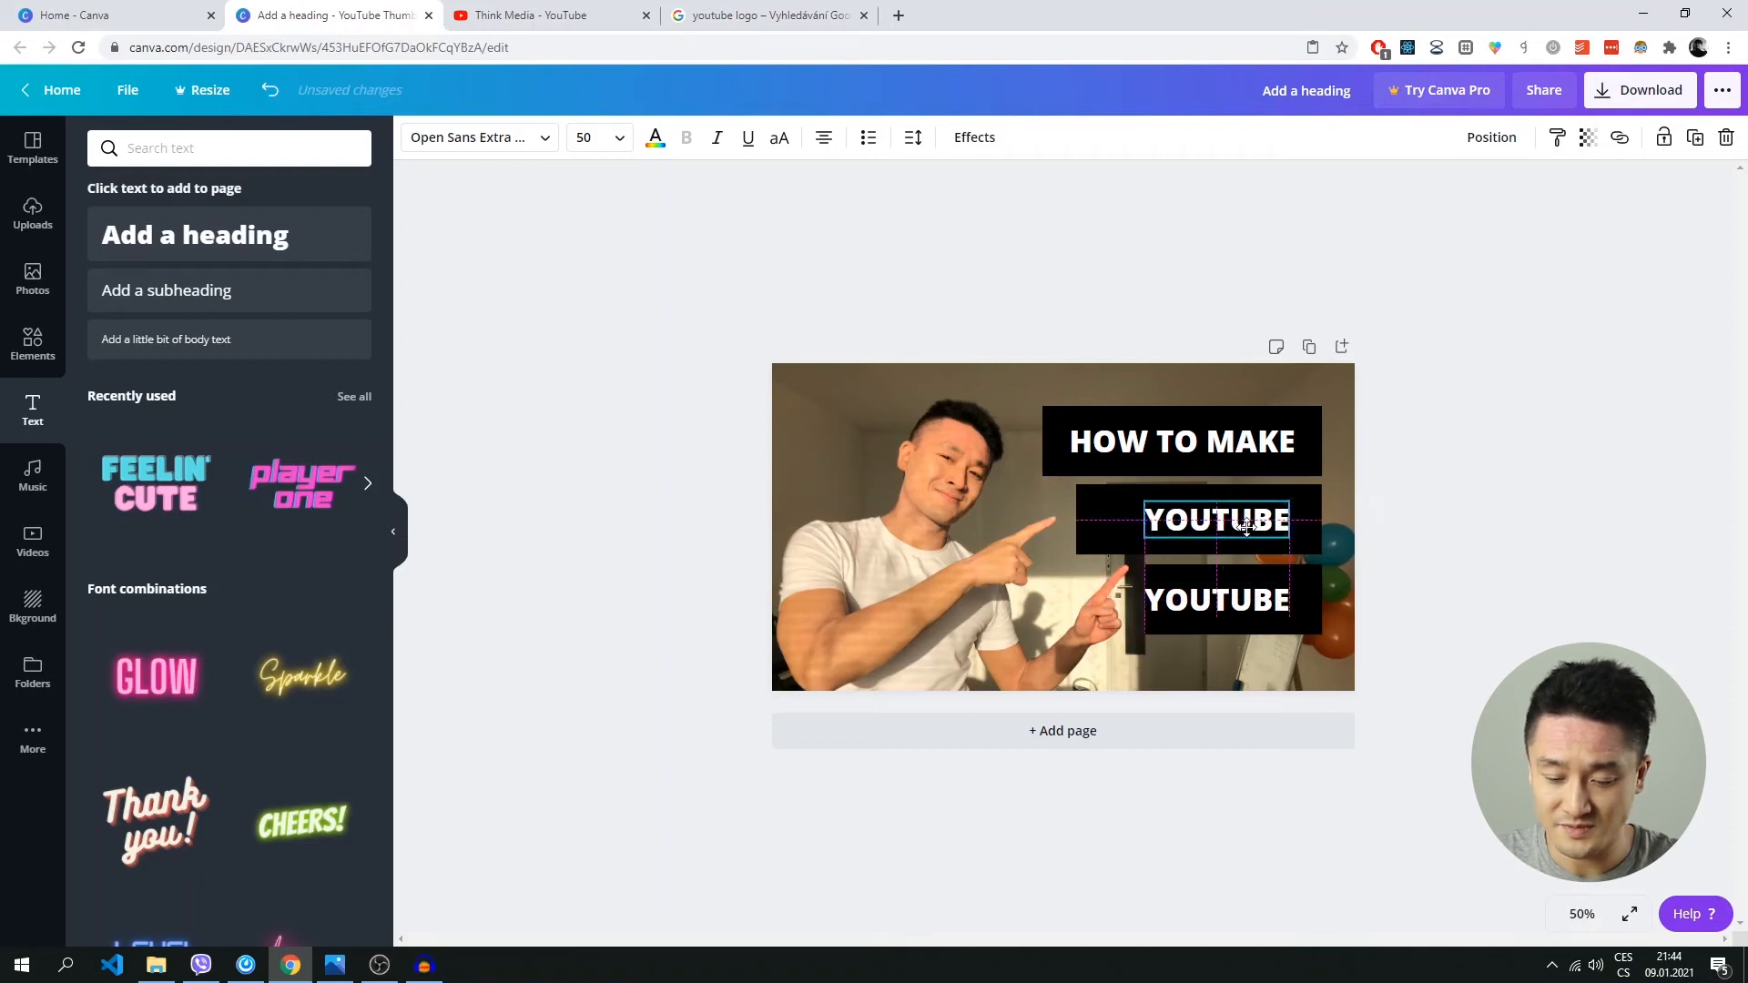
Replace the duplicated text on the lowest bar with "THUMBNAIL".
left_click(1254, 603)
double_click(1283, 603)
type("cove")
key("BackSpace")
key("BackSpace")
key("BackSpace")
key("BackSpace")
type("A")
key("BackSpace")
type("T")
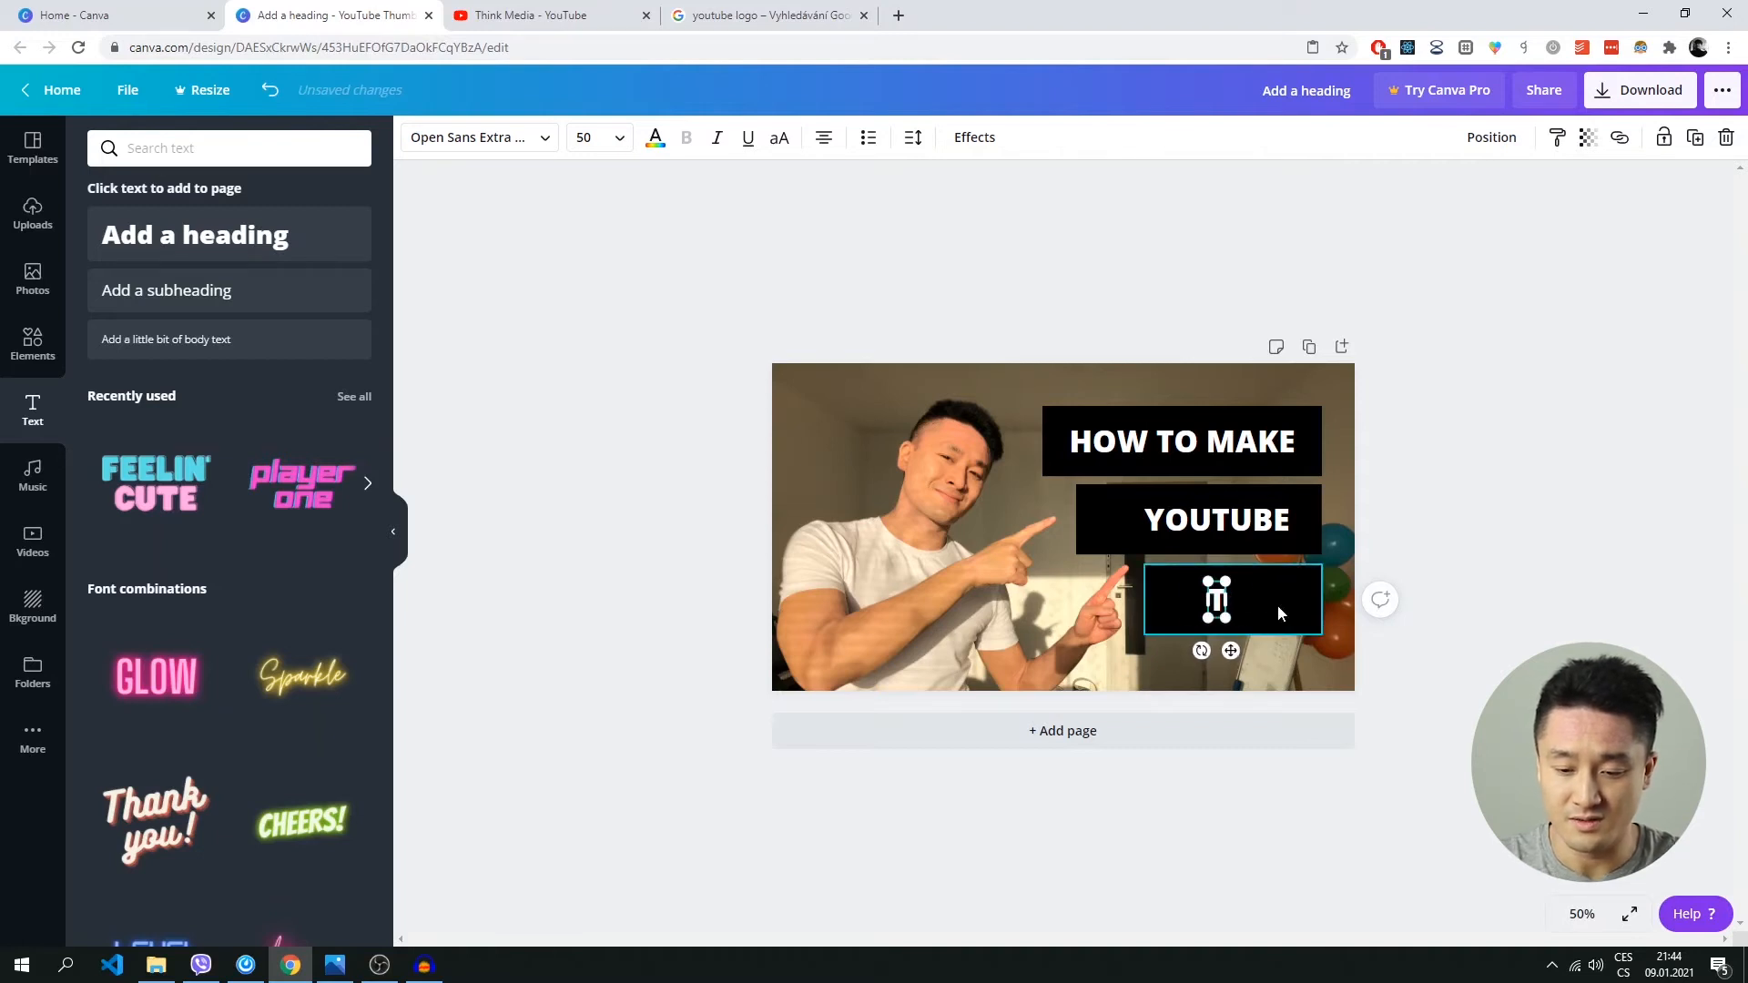
type("HUMBNAIL")
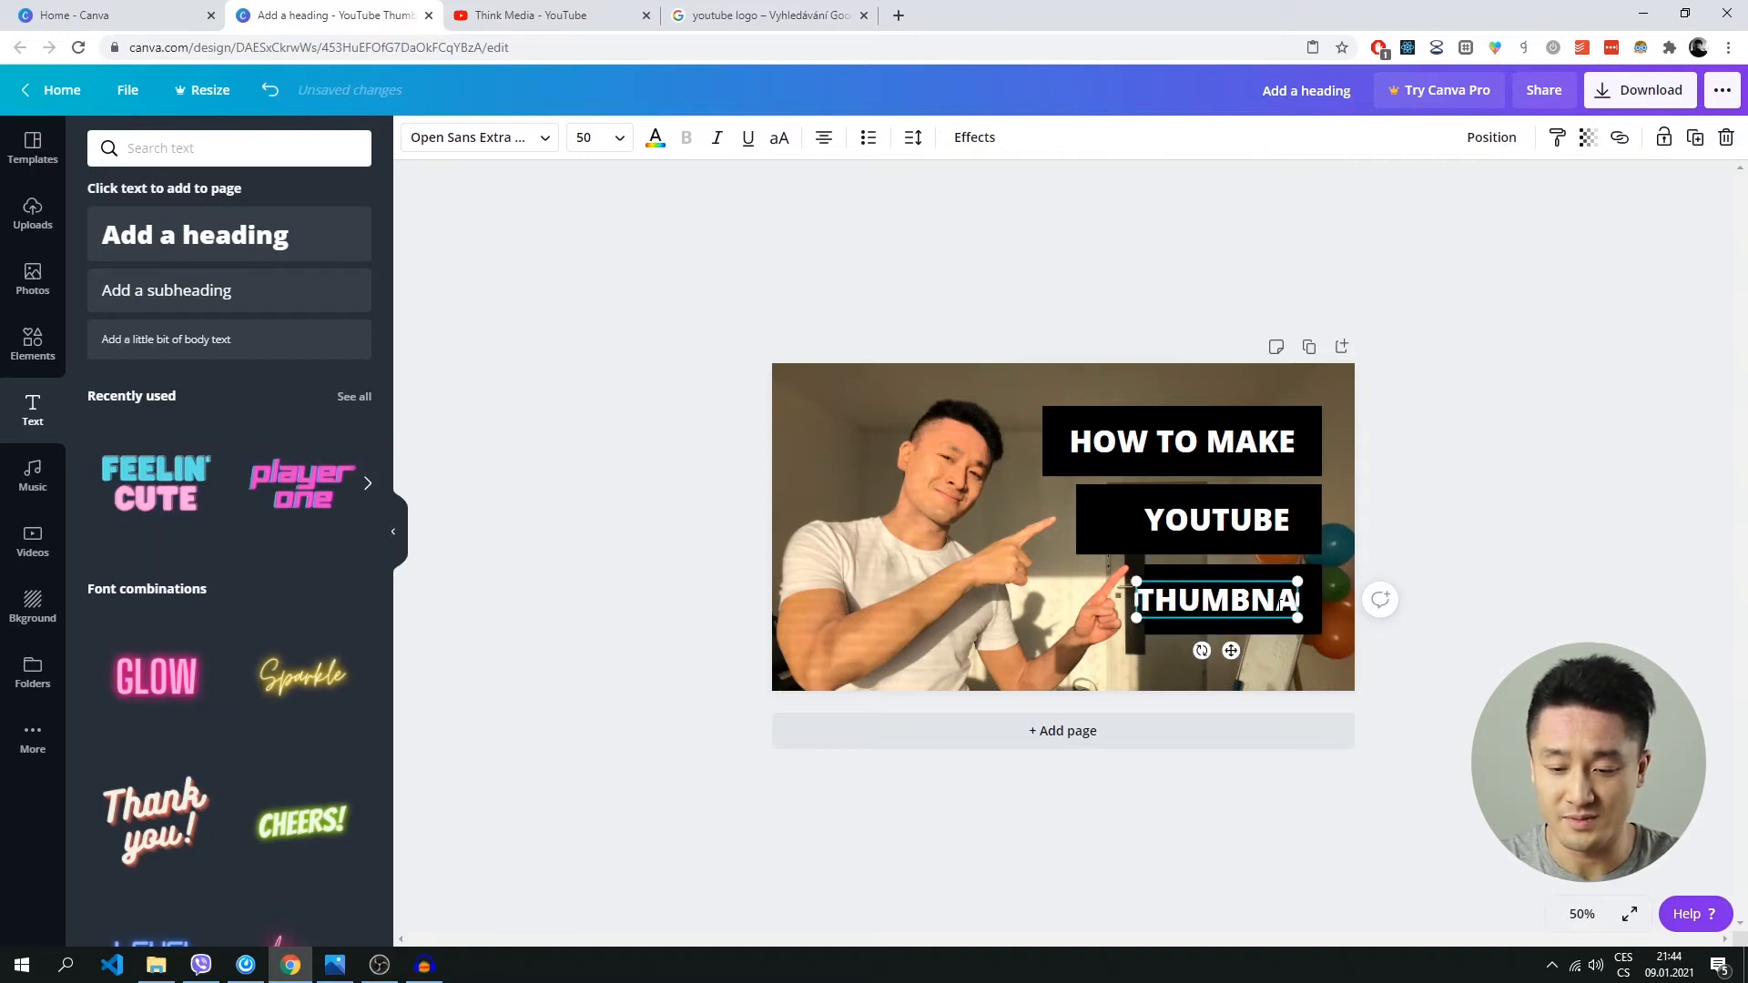
left_click(971, 583)
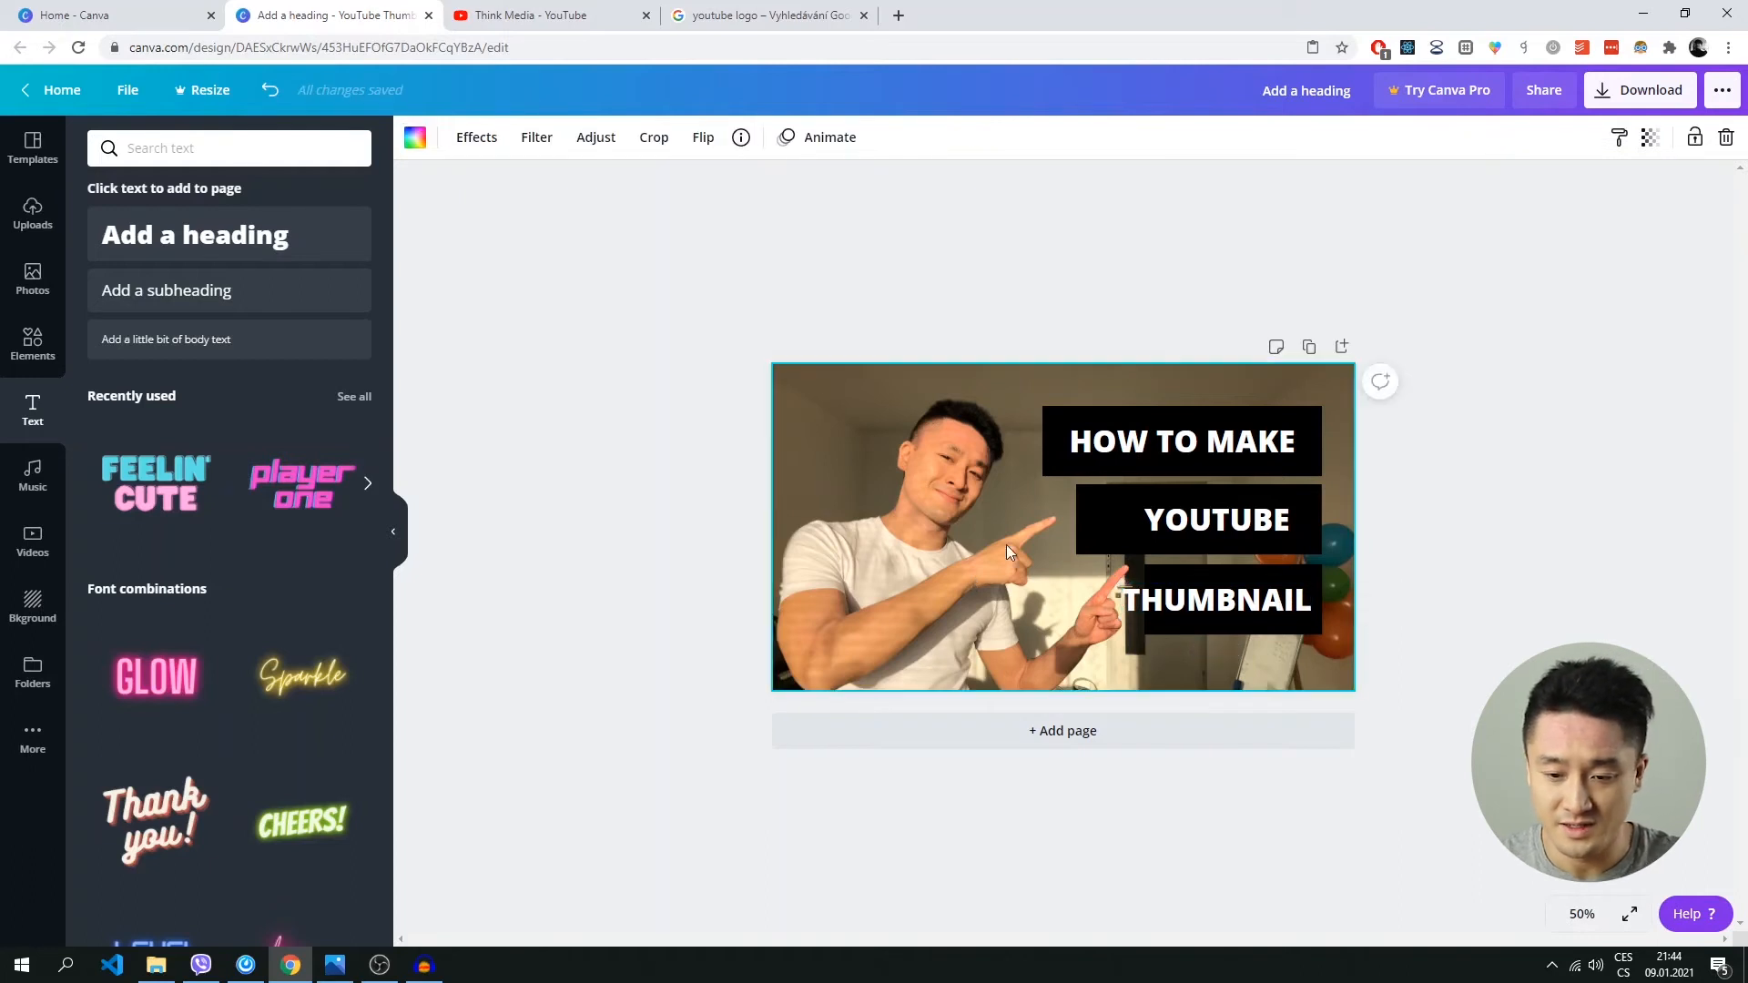
Check the Think Media channel's video thumbnails on YouTube for text layout reference and return to the Canva design.
left_click(569, 22)
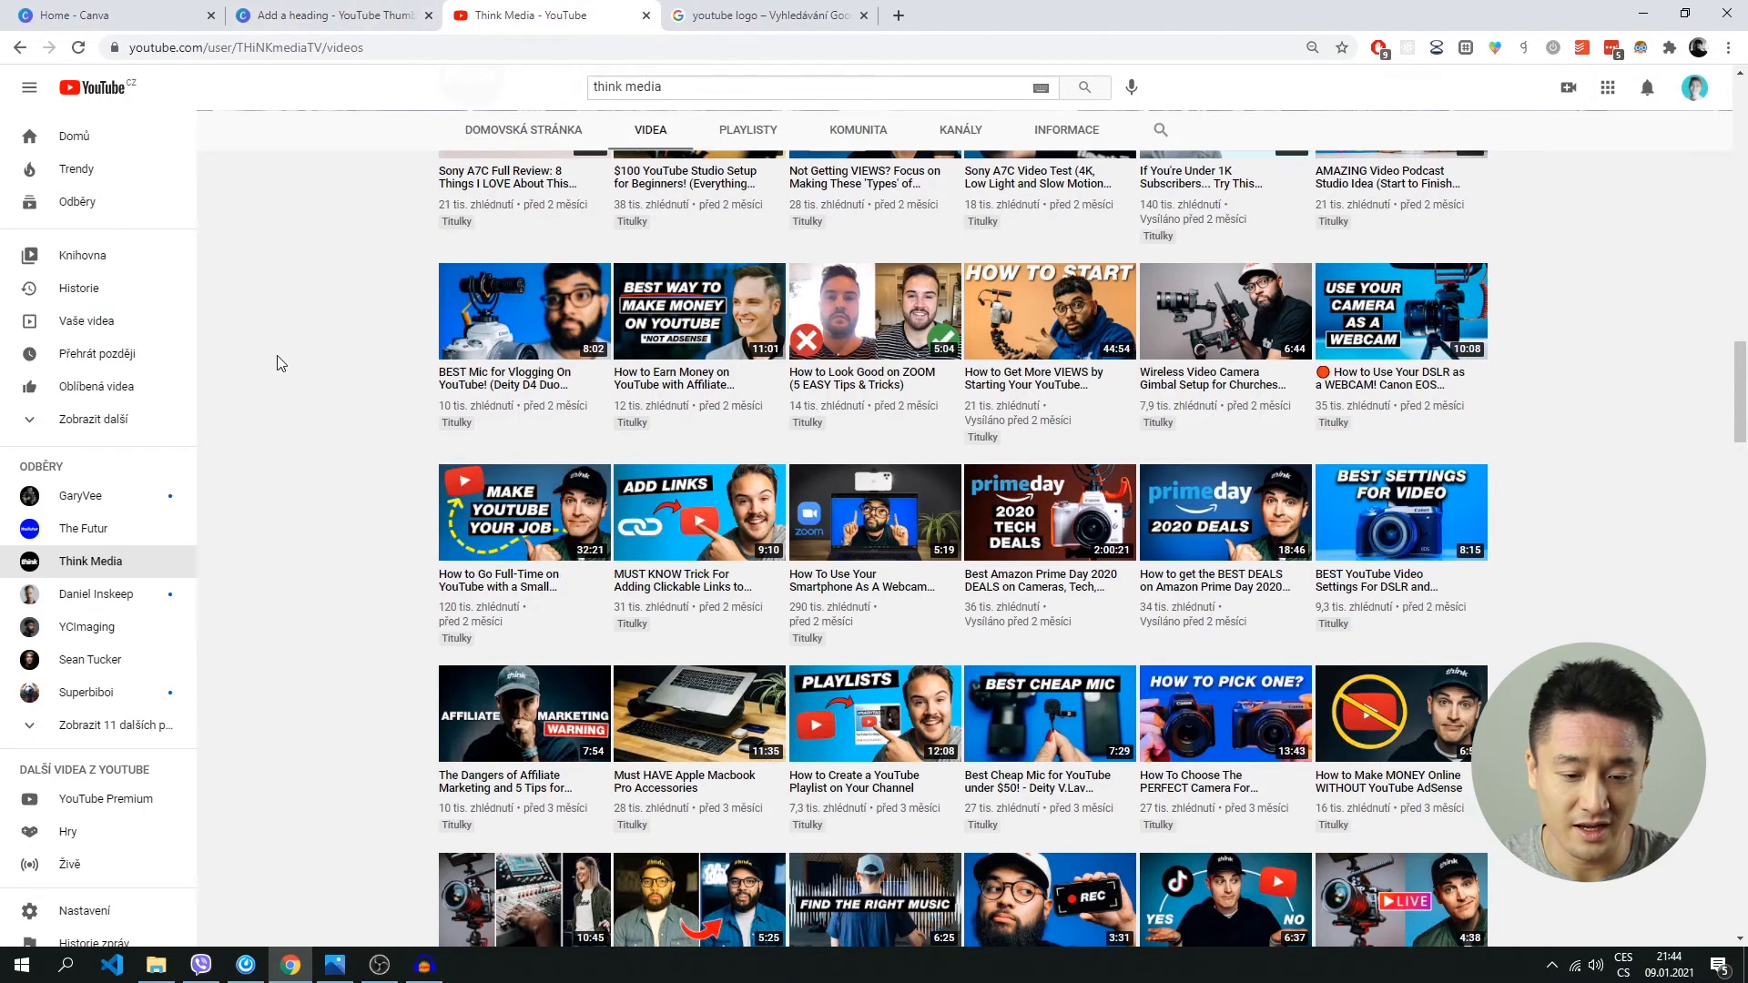
left_click(307, 24)
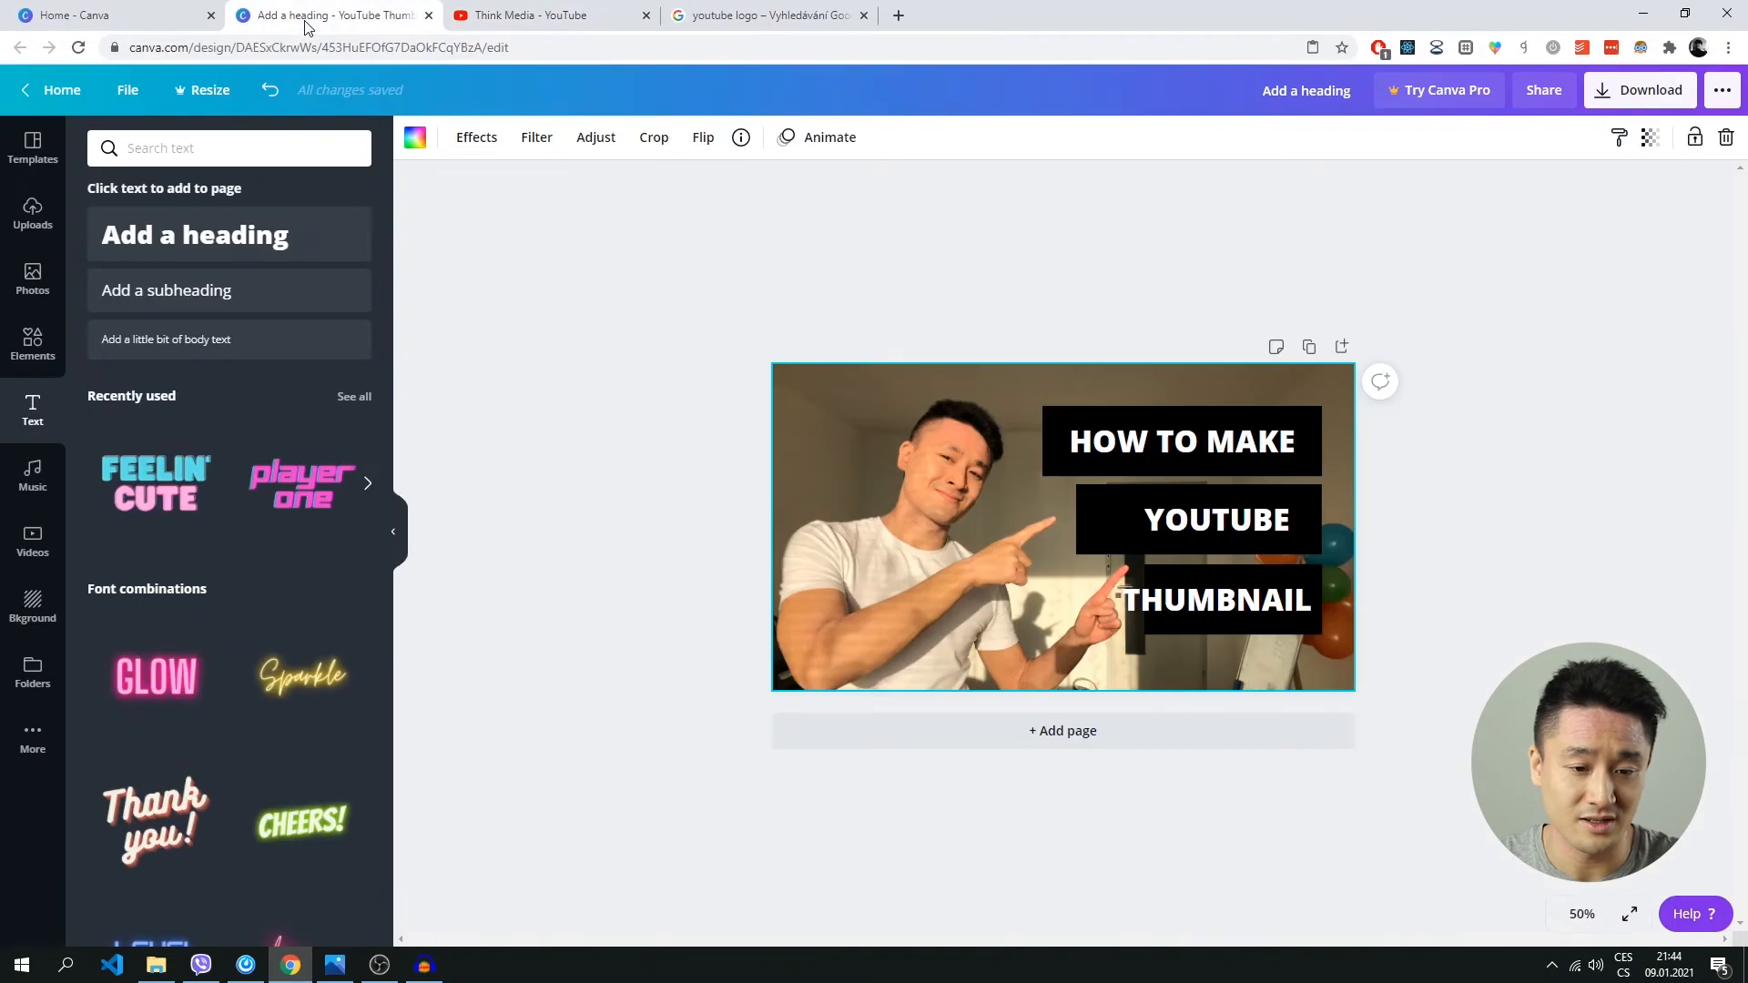
Align the right edges of the HOW TO MAKE, YOUTUBE and THUMBNAIL texts, leaving a small margin inside the bars' right ends.
left_click(1227, 455)
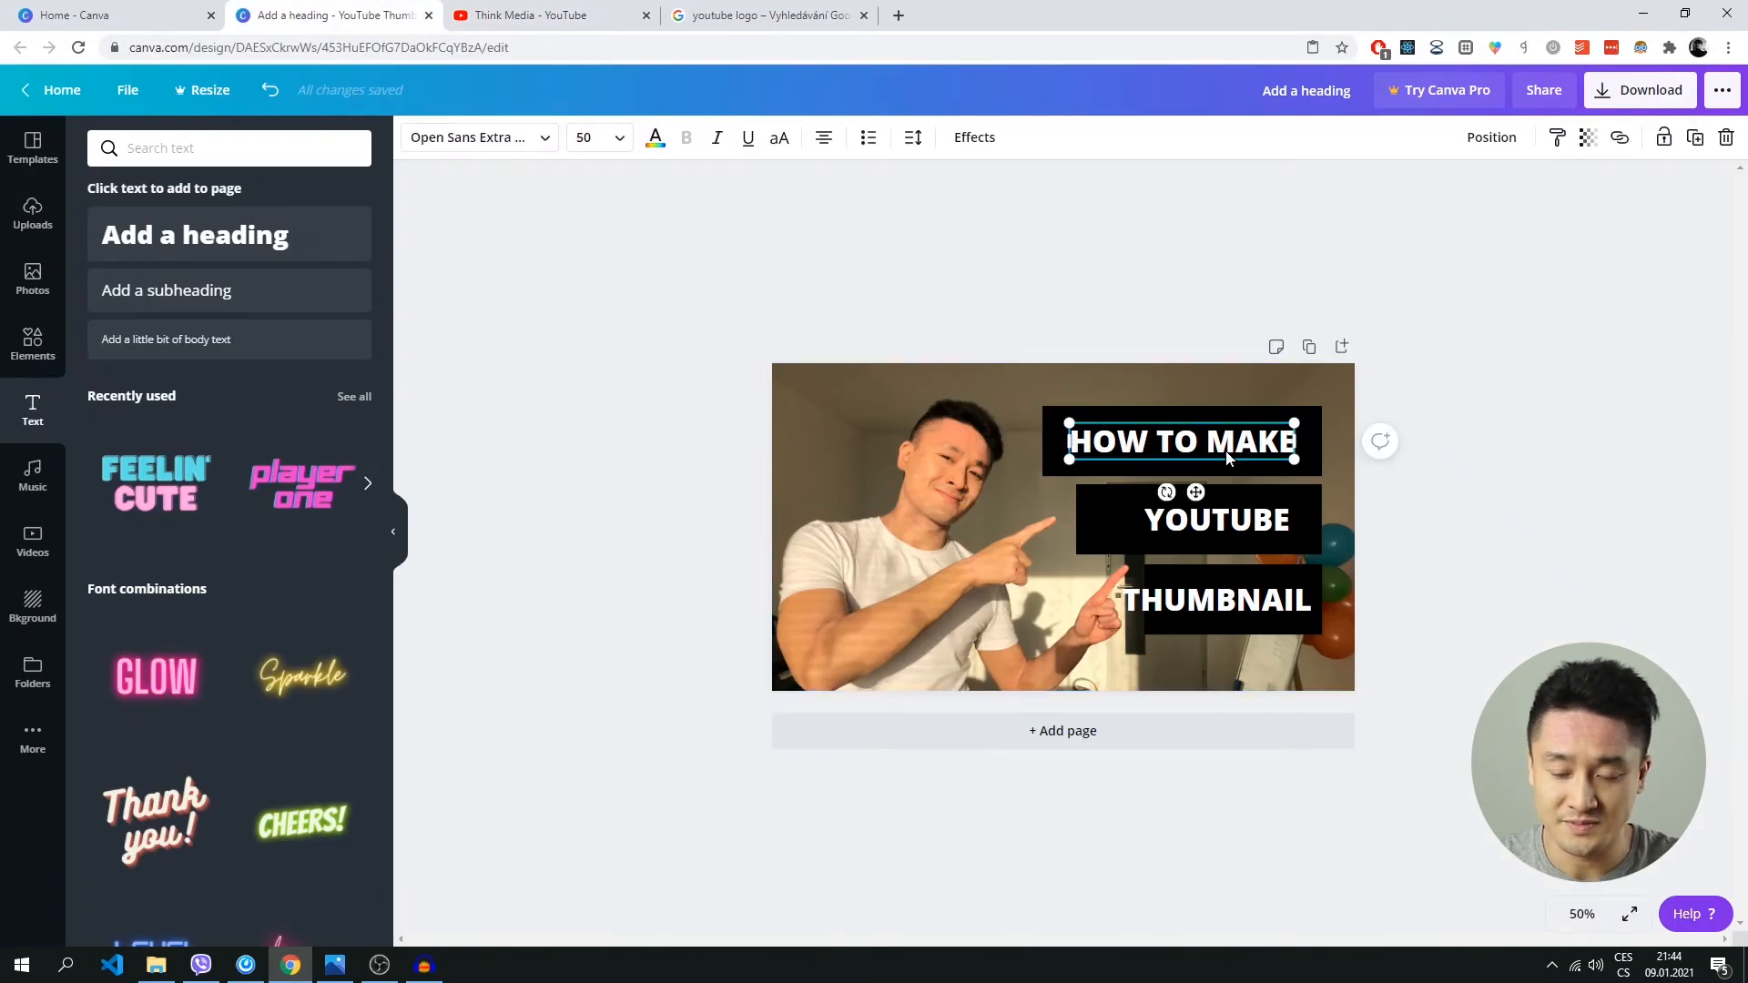
left_click(1223, 533)
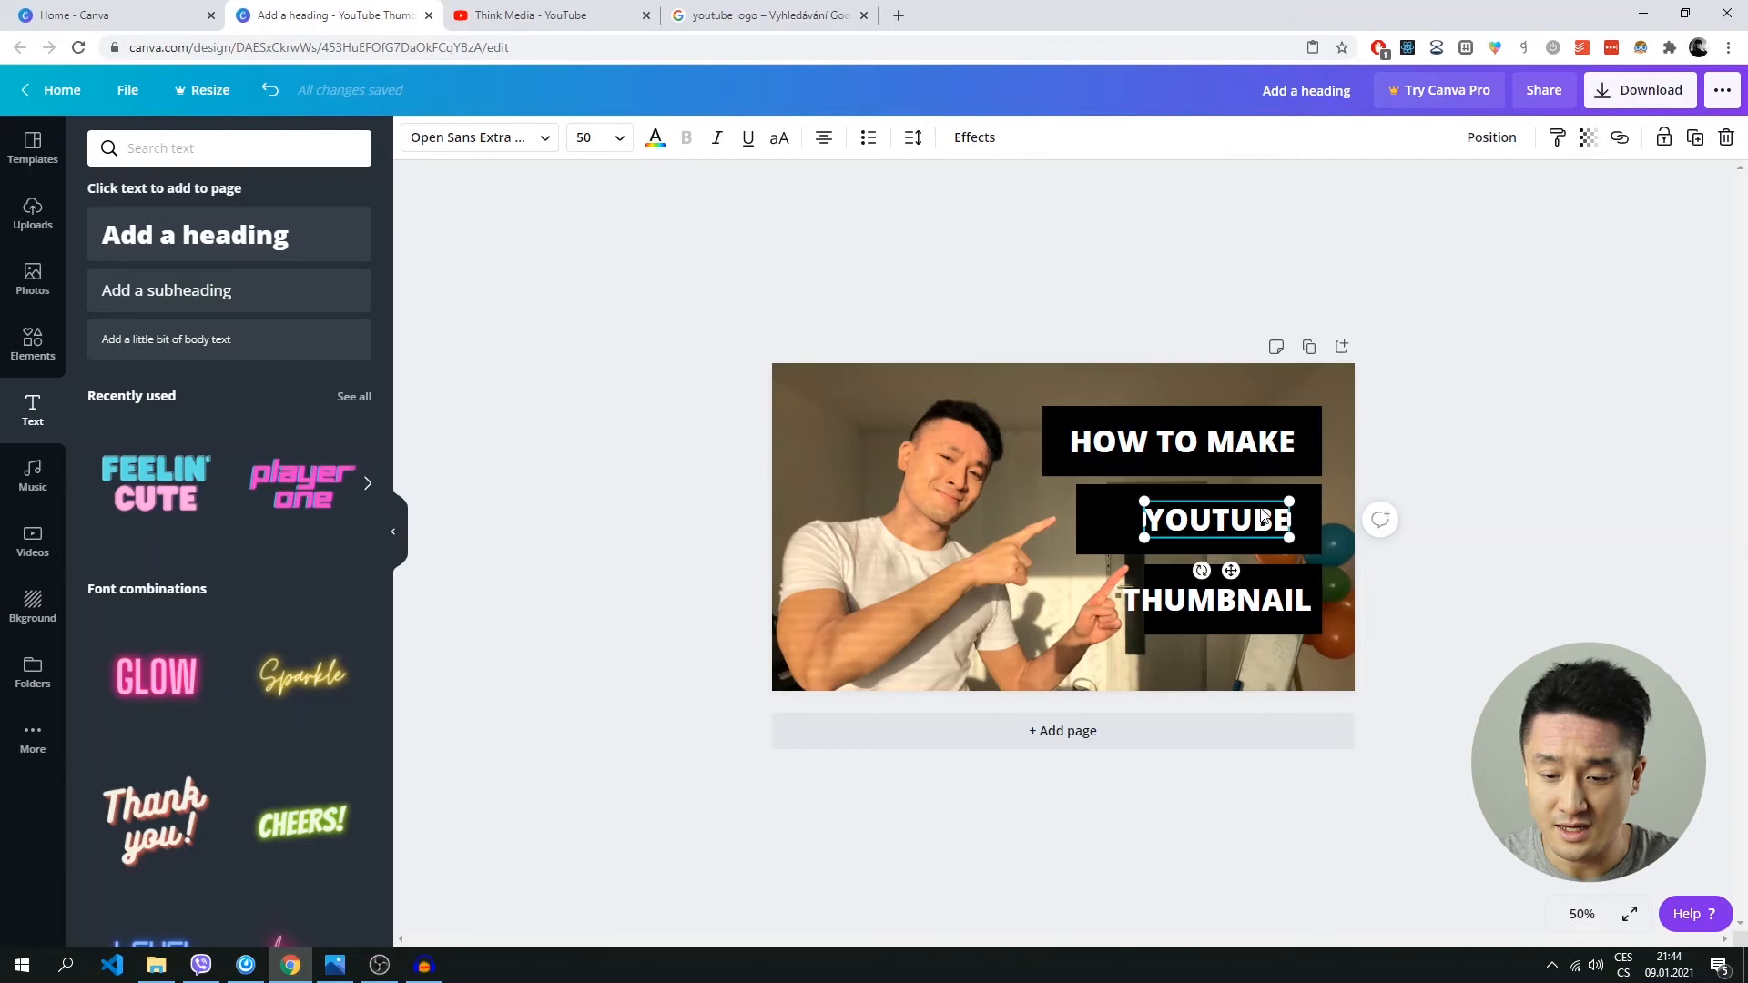
left_click_drag(1253, 443, 1258, 443)
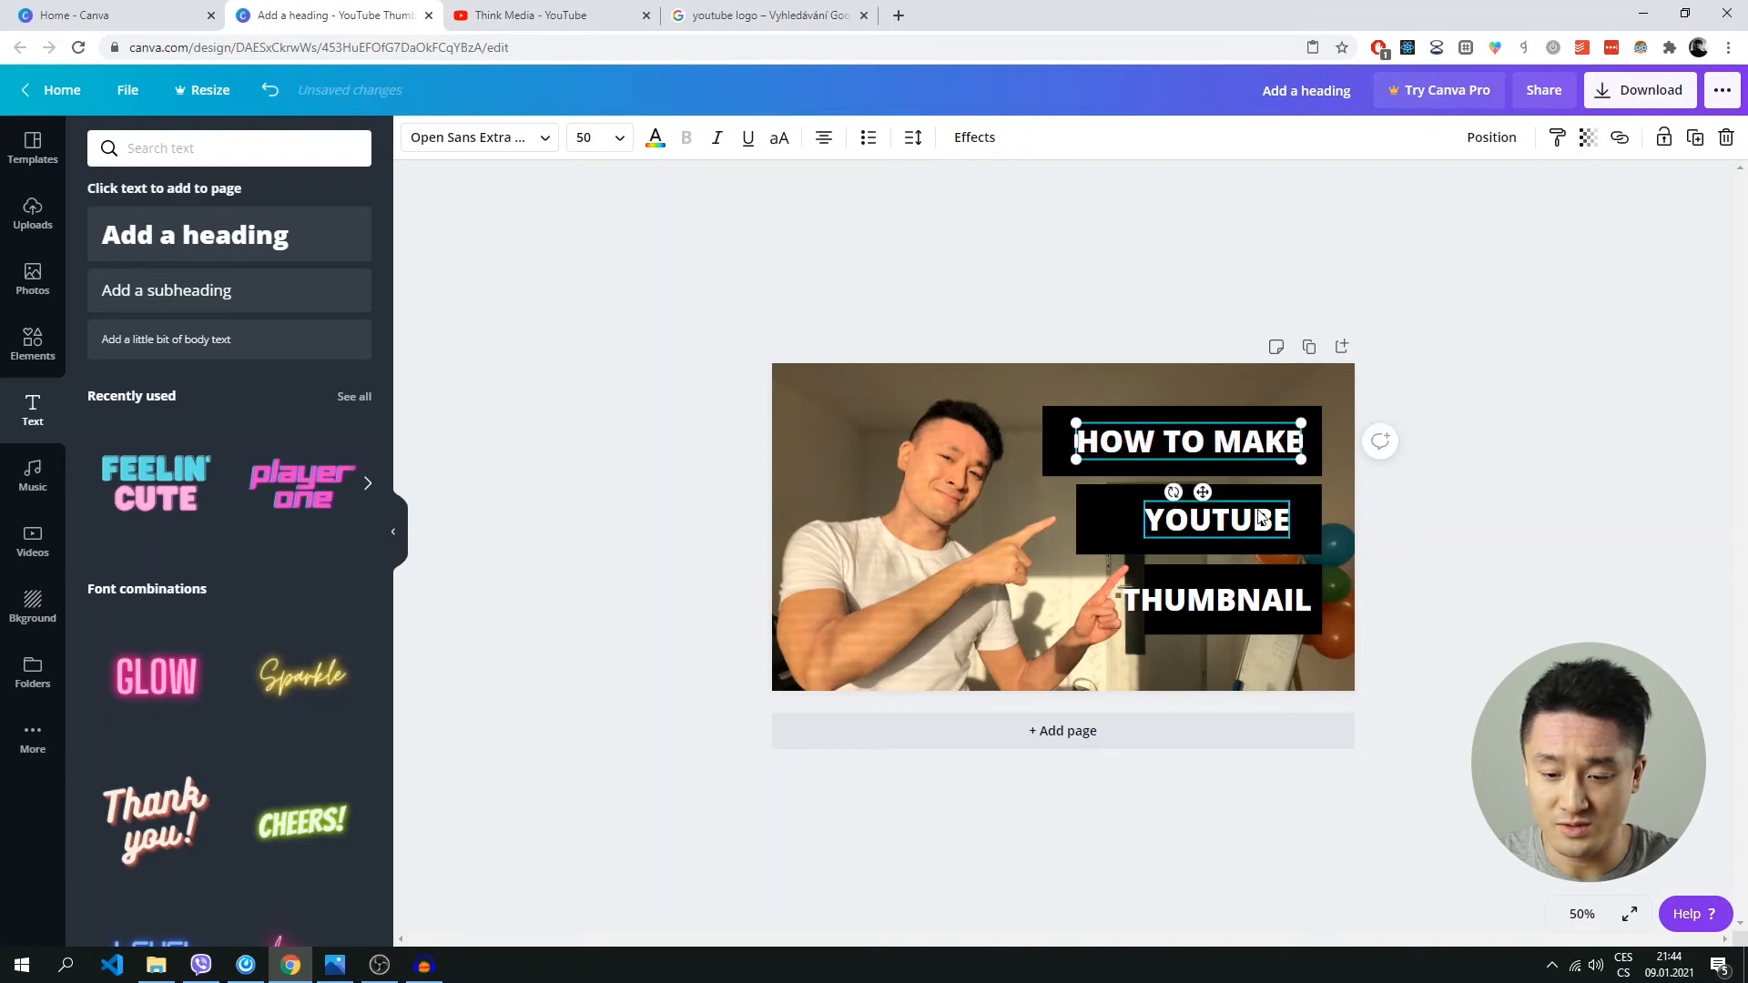
left_click(990, 525)
left_click_drag(1251, 523, 1263, 524)
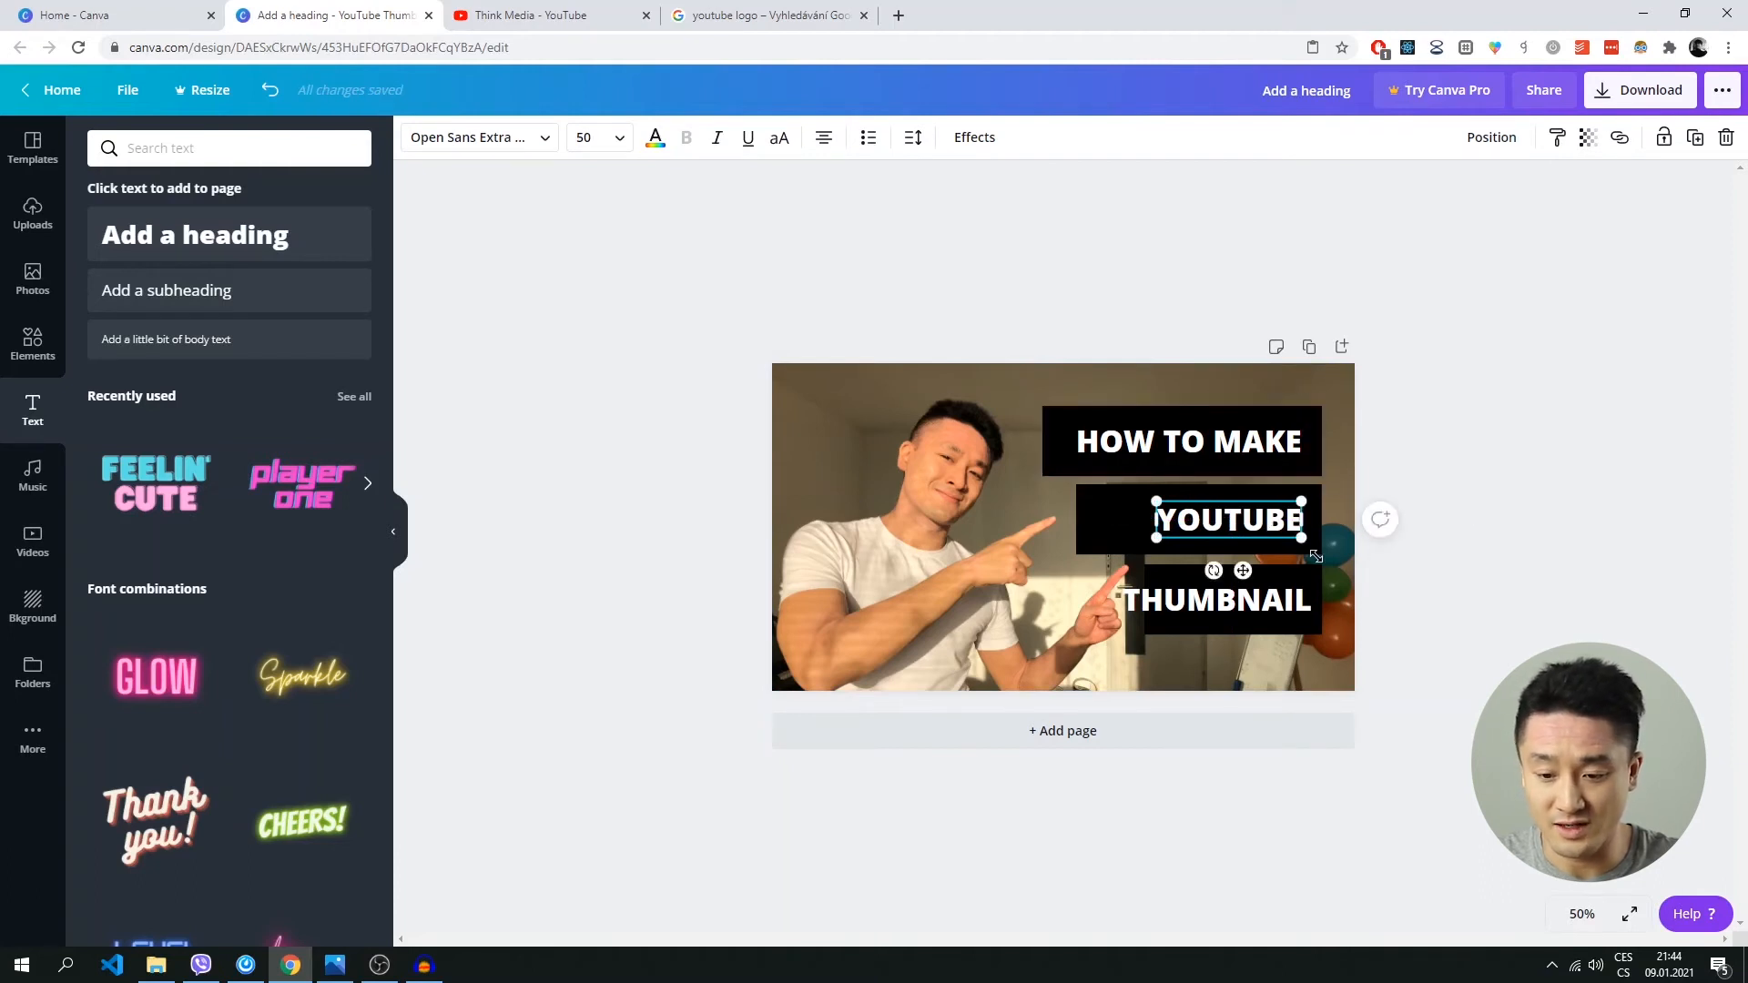
left_click(1290, 603)
left_click_drag(1289, 605, 1285, 599)
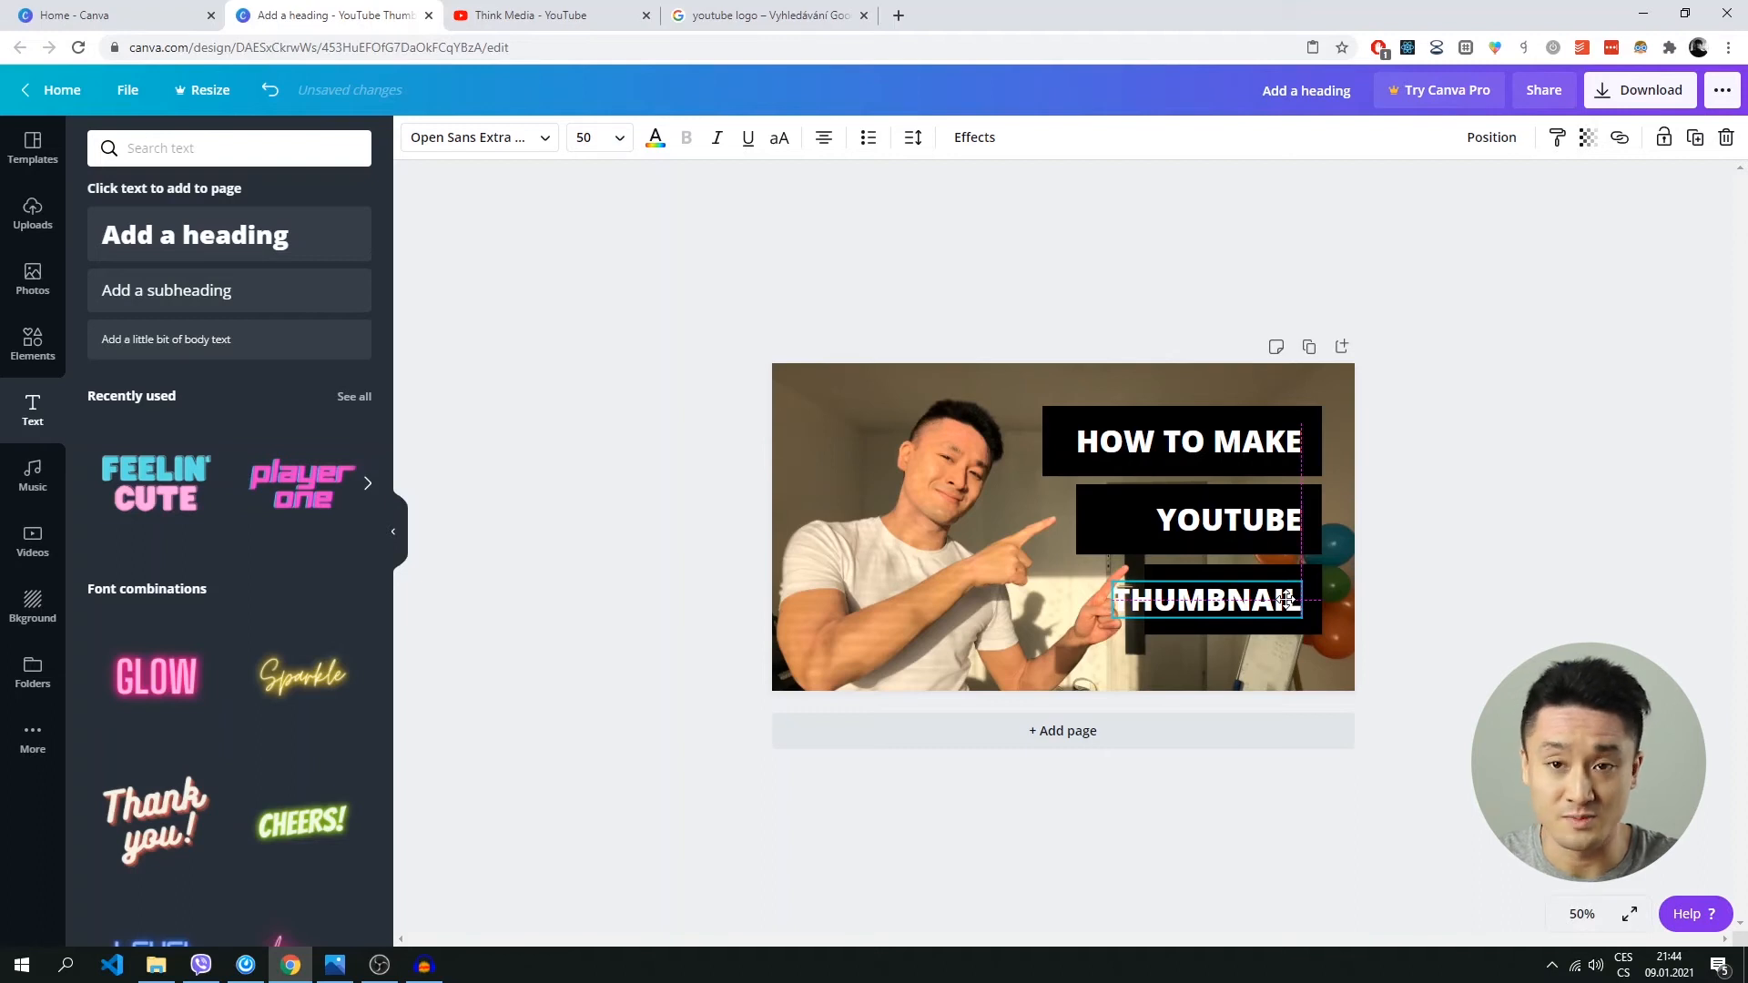
Line up THUMBNAIL's right edge with the texts above and shrink the top black bar to fit closely around HOW TO MAKE.
left_click_drag(1285, 598, 1285, 598)
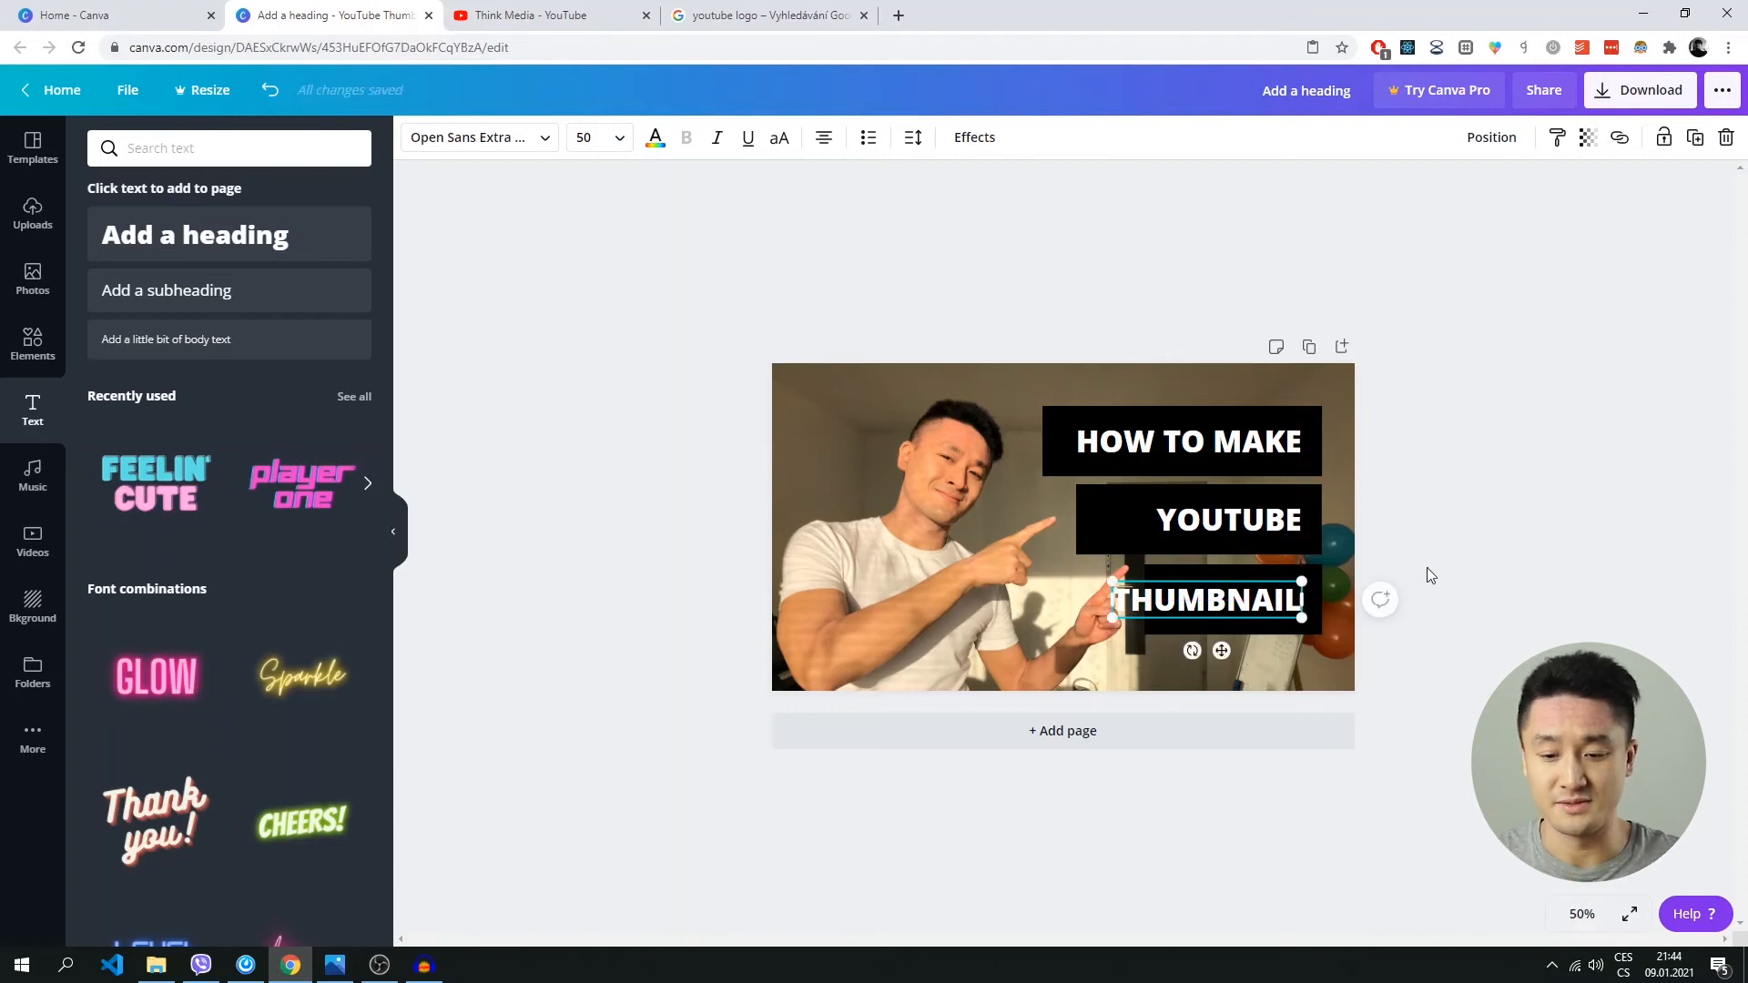
left_click(1428, 566)
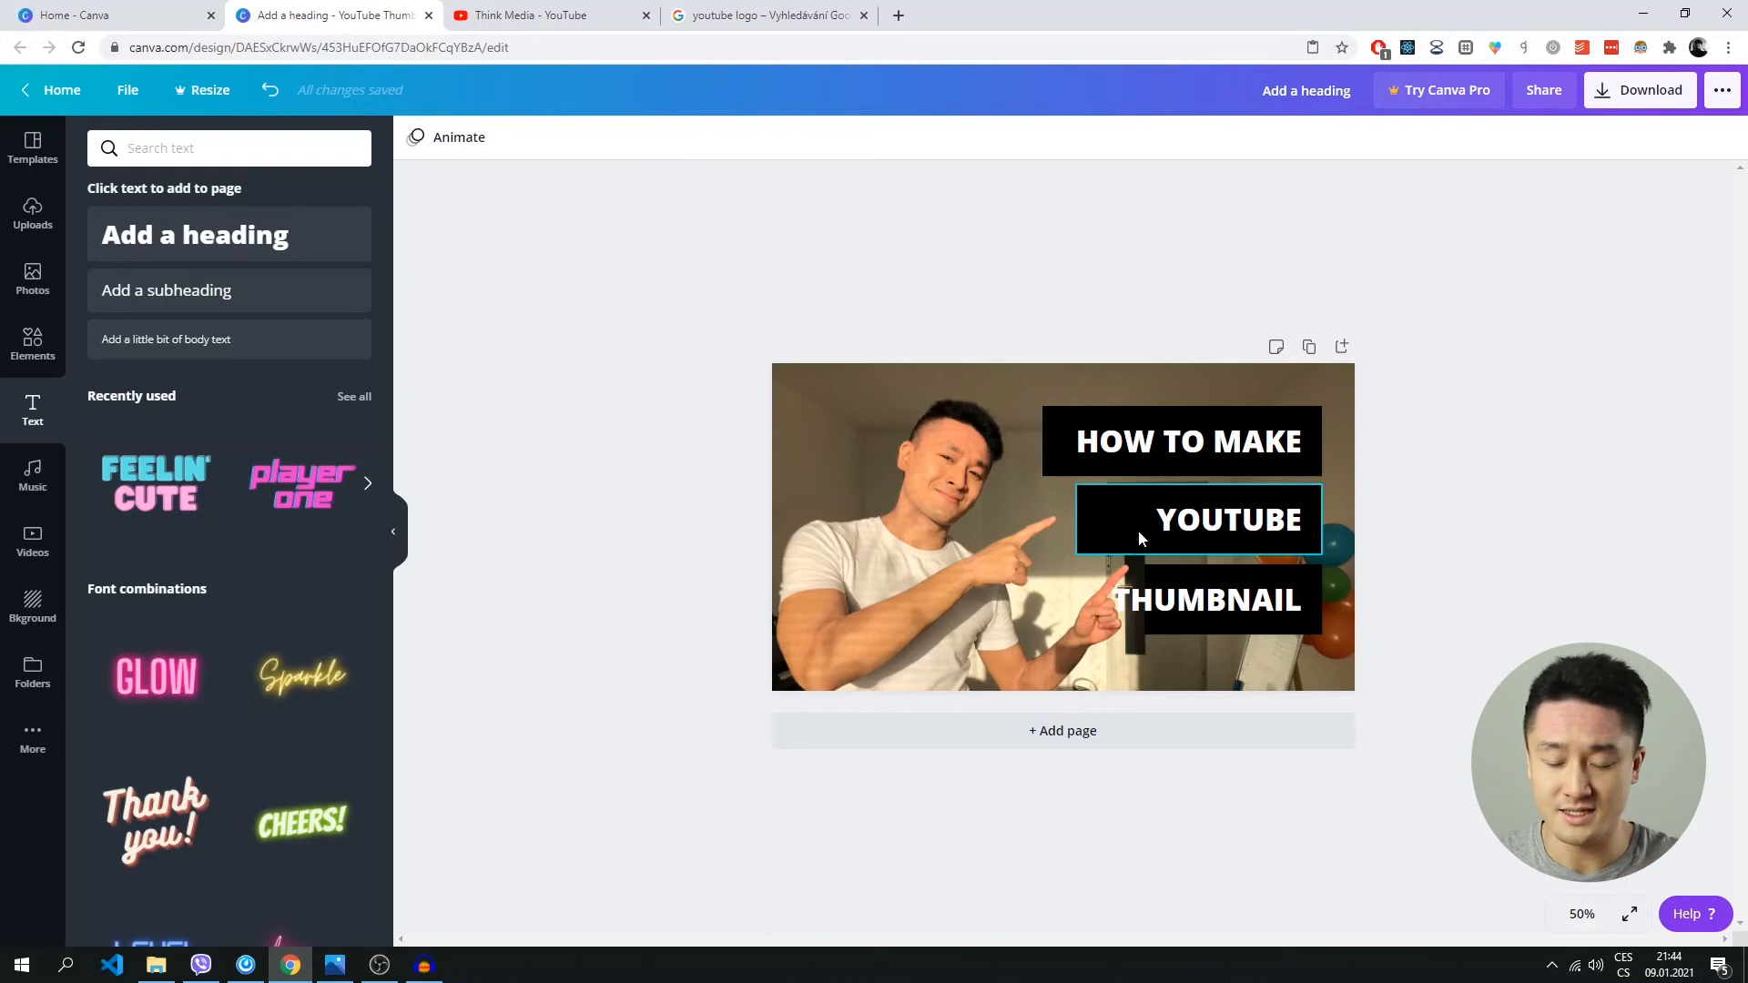
left_click(1203, 418)
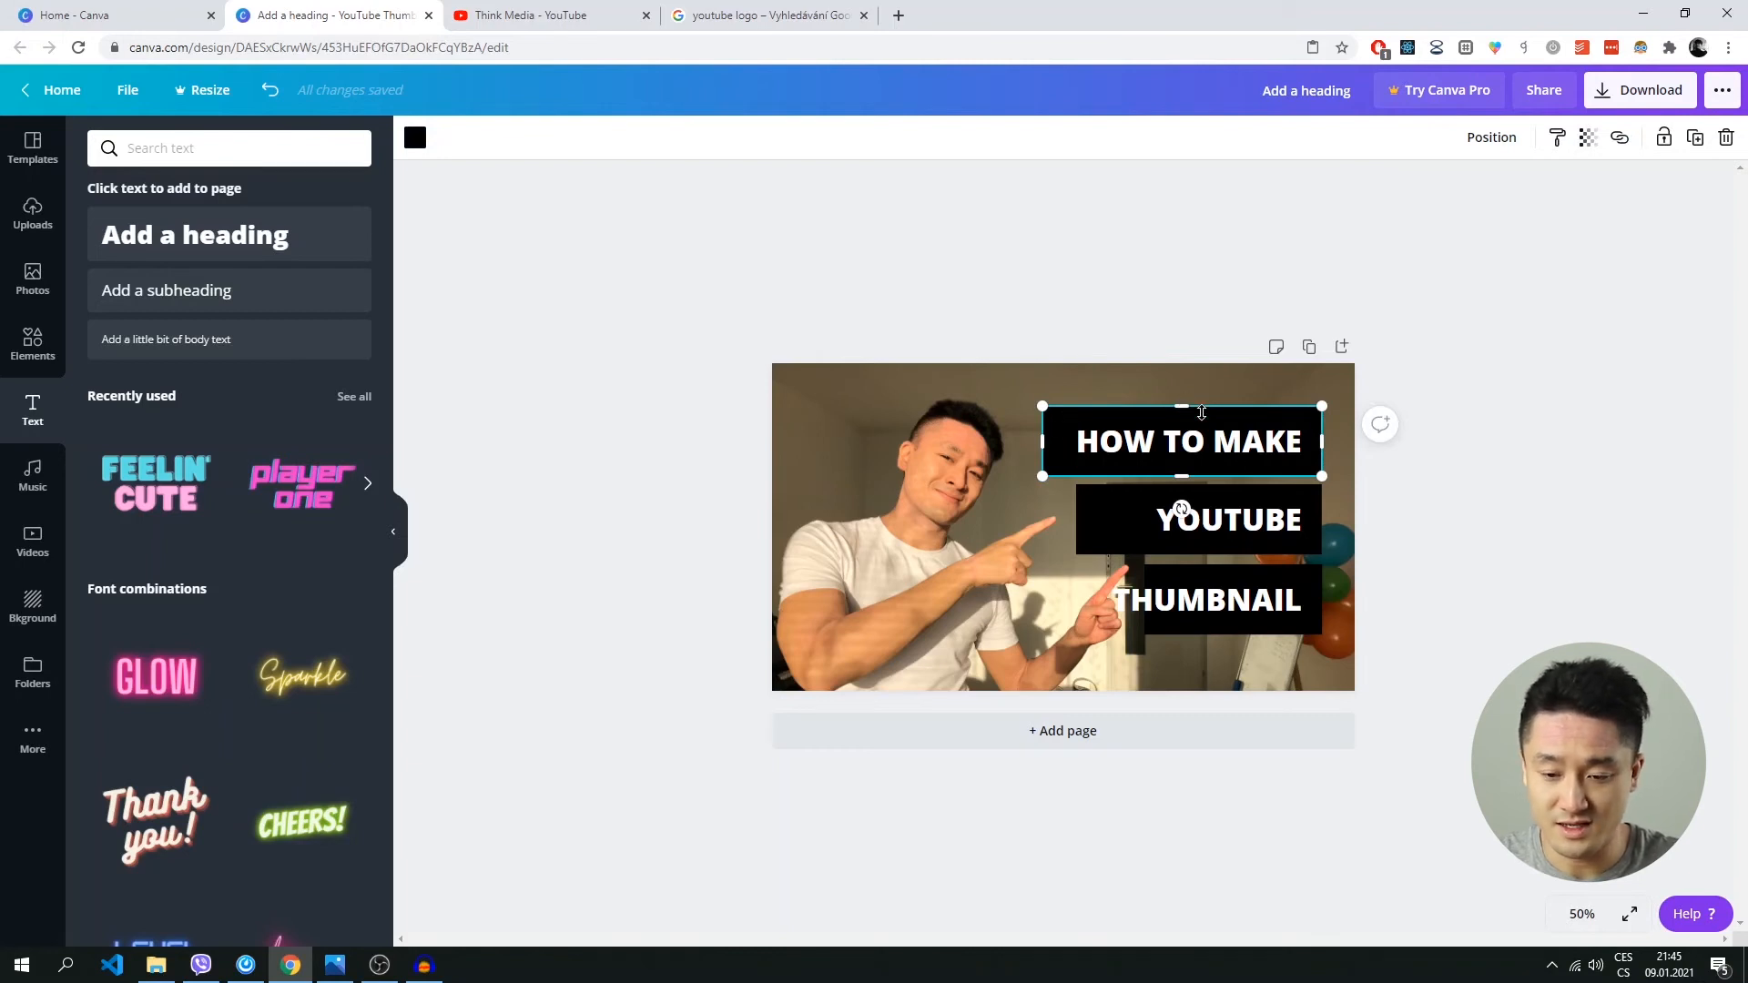
left_click_drag(1186, 411, 1273, 458)
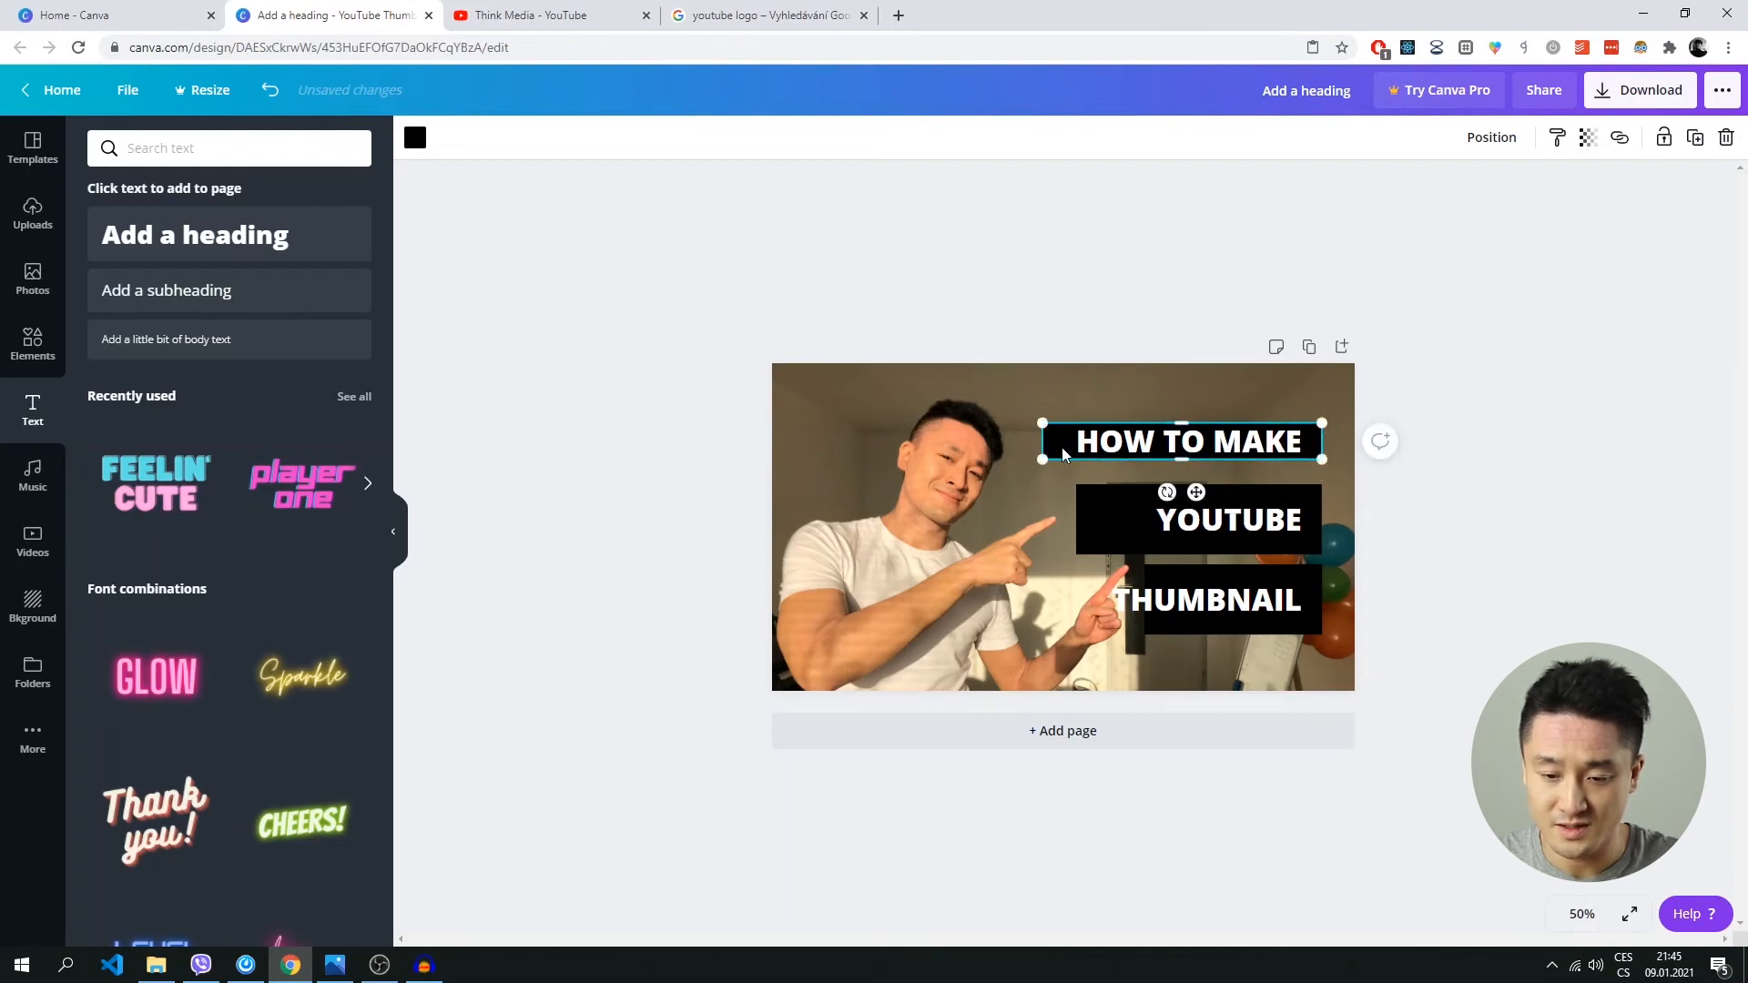
left_click_drag(1044, 443, 1070, 443)
left_click_drag(1321, 440, 1310, 440)
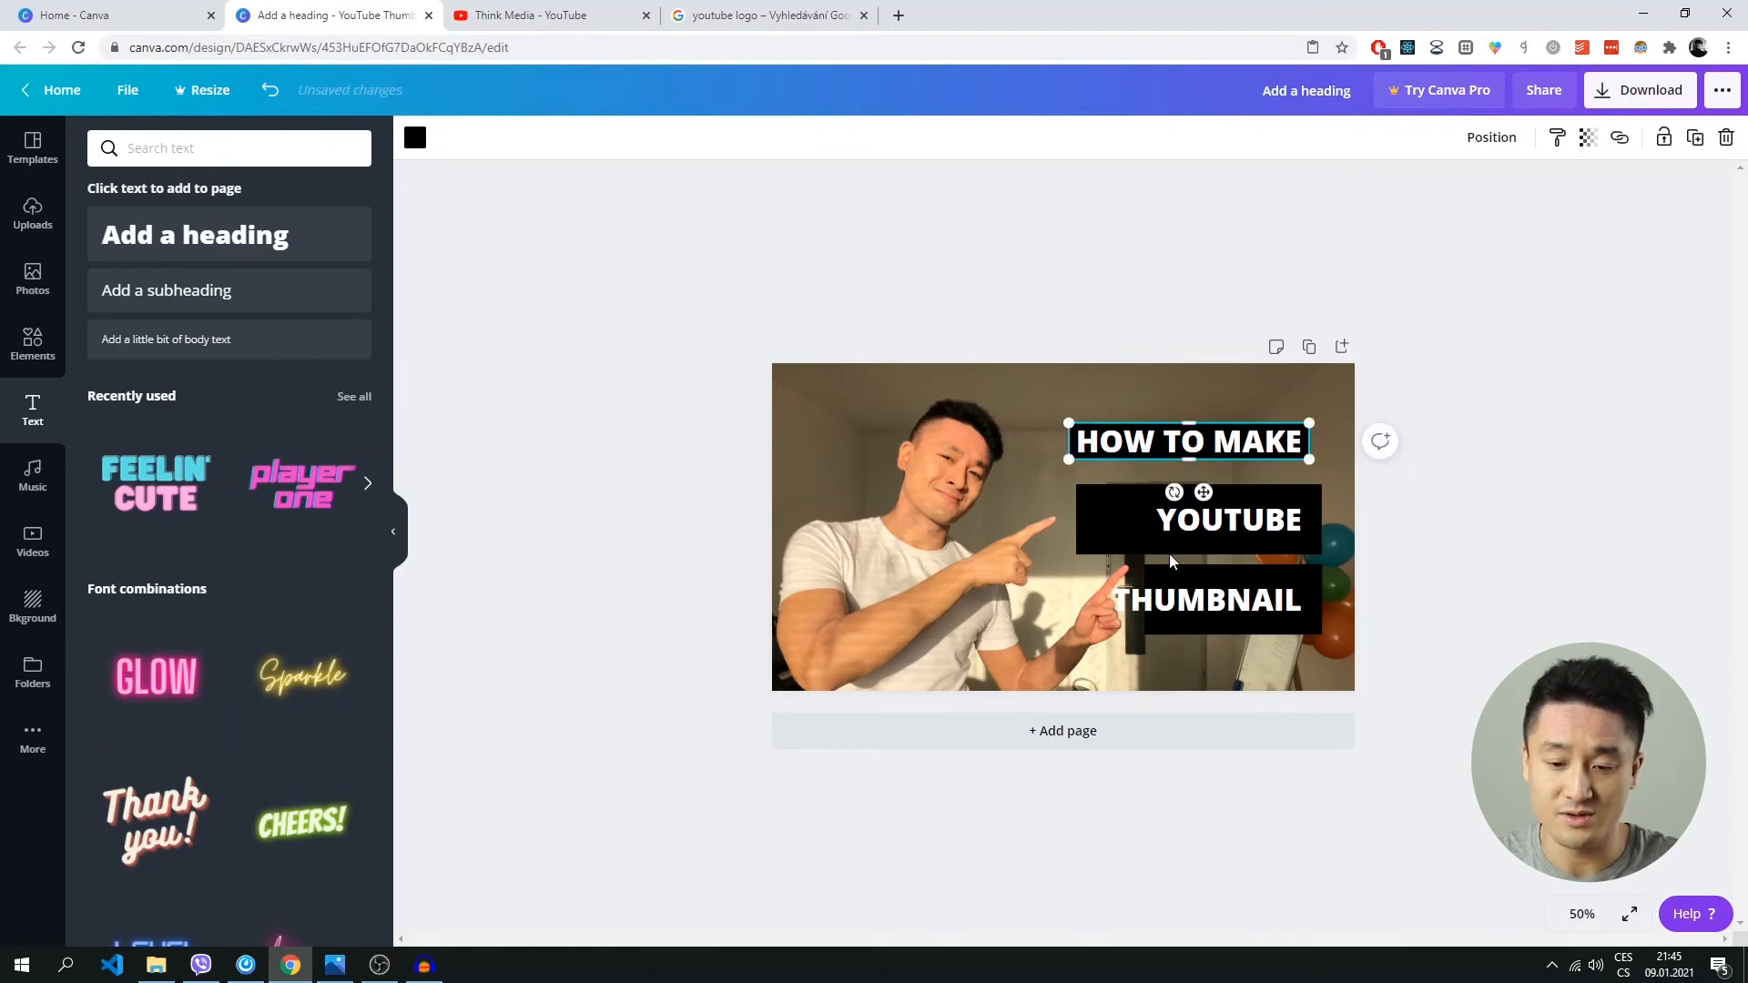
Shrink the middle black bar on all sides so it fits closely around the YOUTUBE text.
left_click(1110, 539)
left_click_drag(1199, 486, 1206, 538)
left_click_drag(1319, 526, 1308, 526)
left_click_drag(1108, 519, 1153, 521)
left_click(1576, 525)
Resize the lowest black bar so it fits closely around the whole THUMBNAIL text, with its right edge matching the bars above.
left_click(1251, 596)
left_click(1246, 576)
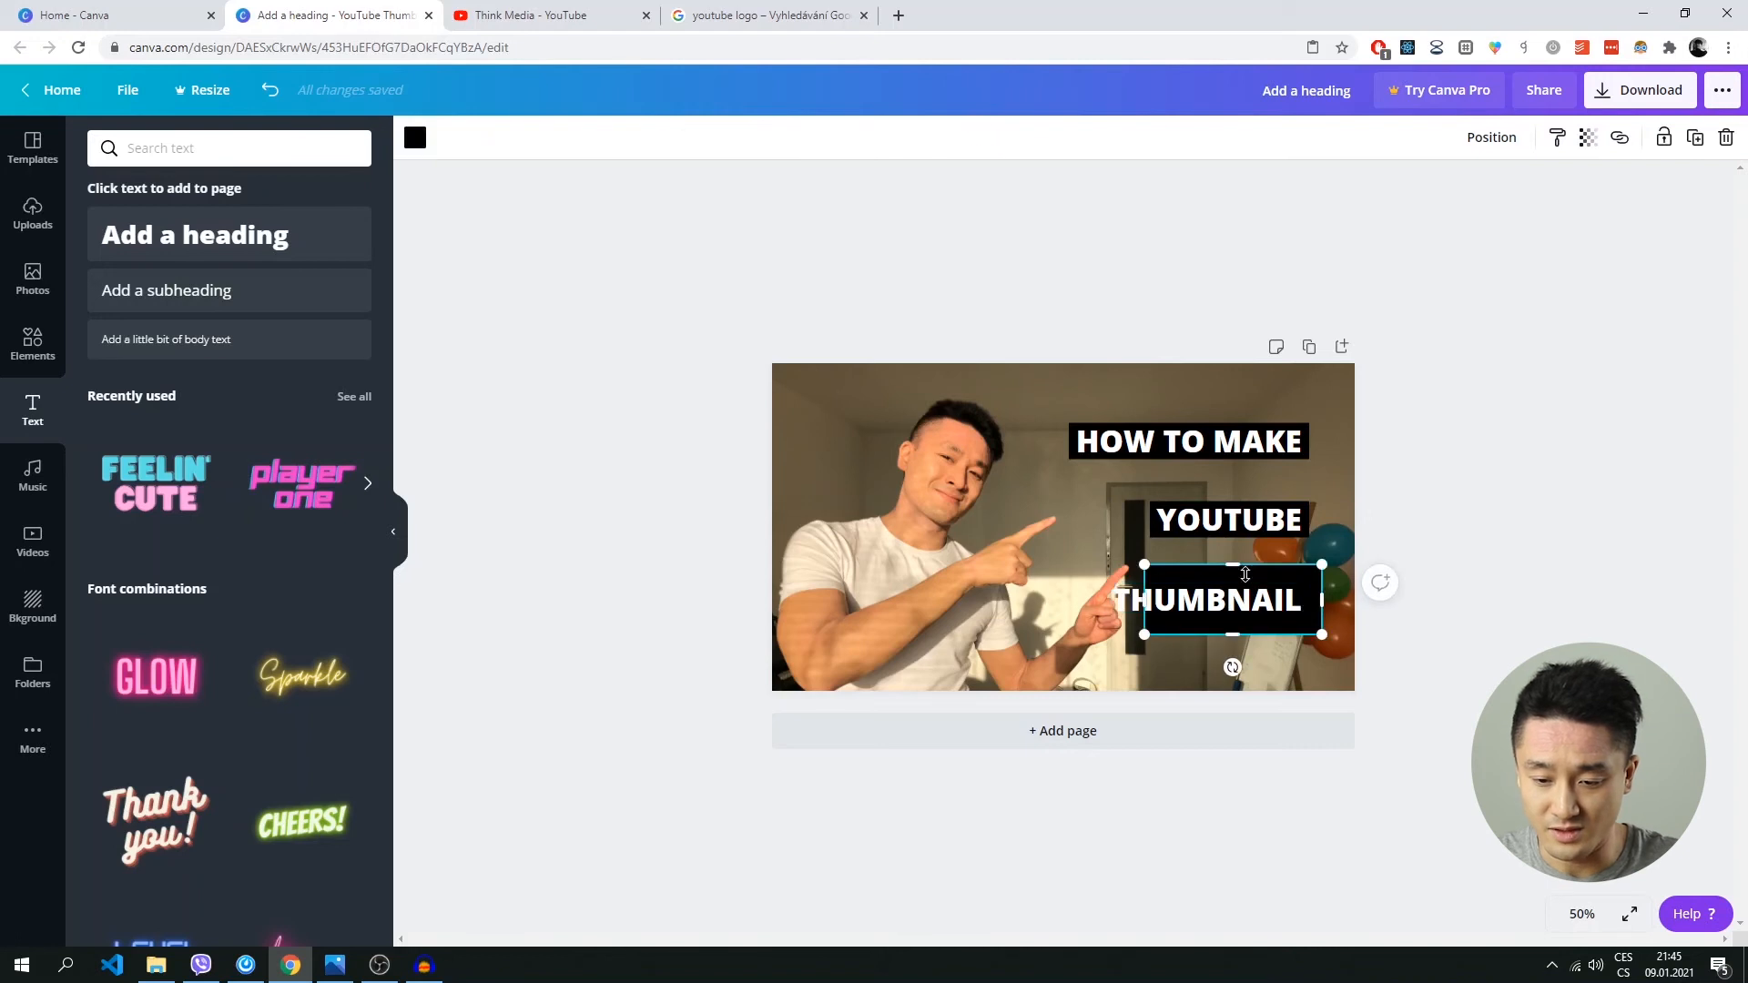
left_click_drag(1321, 600, 1309, 601)
left_click_drag(1129, 605, 1205, 583)
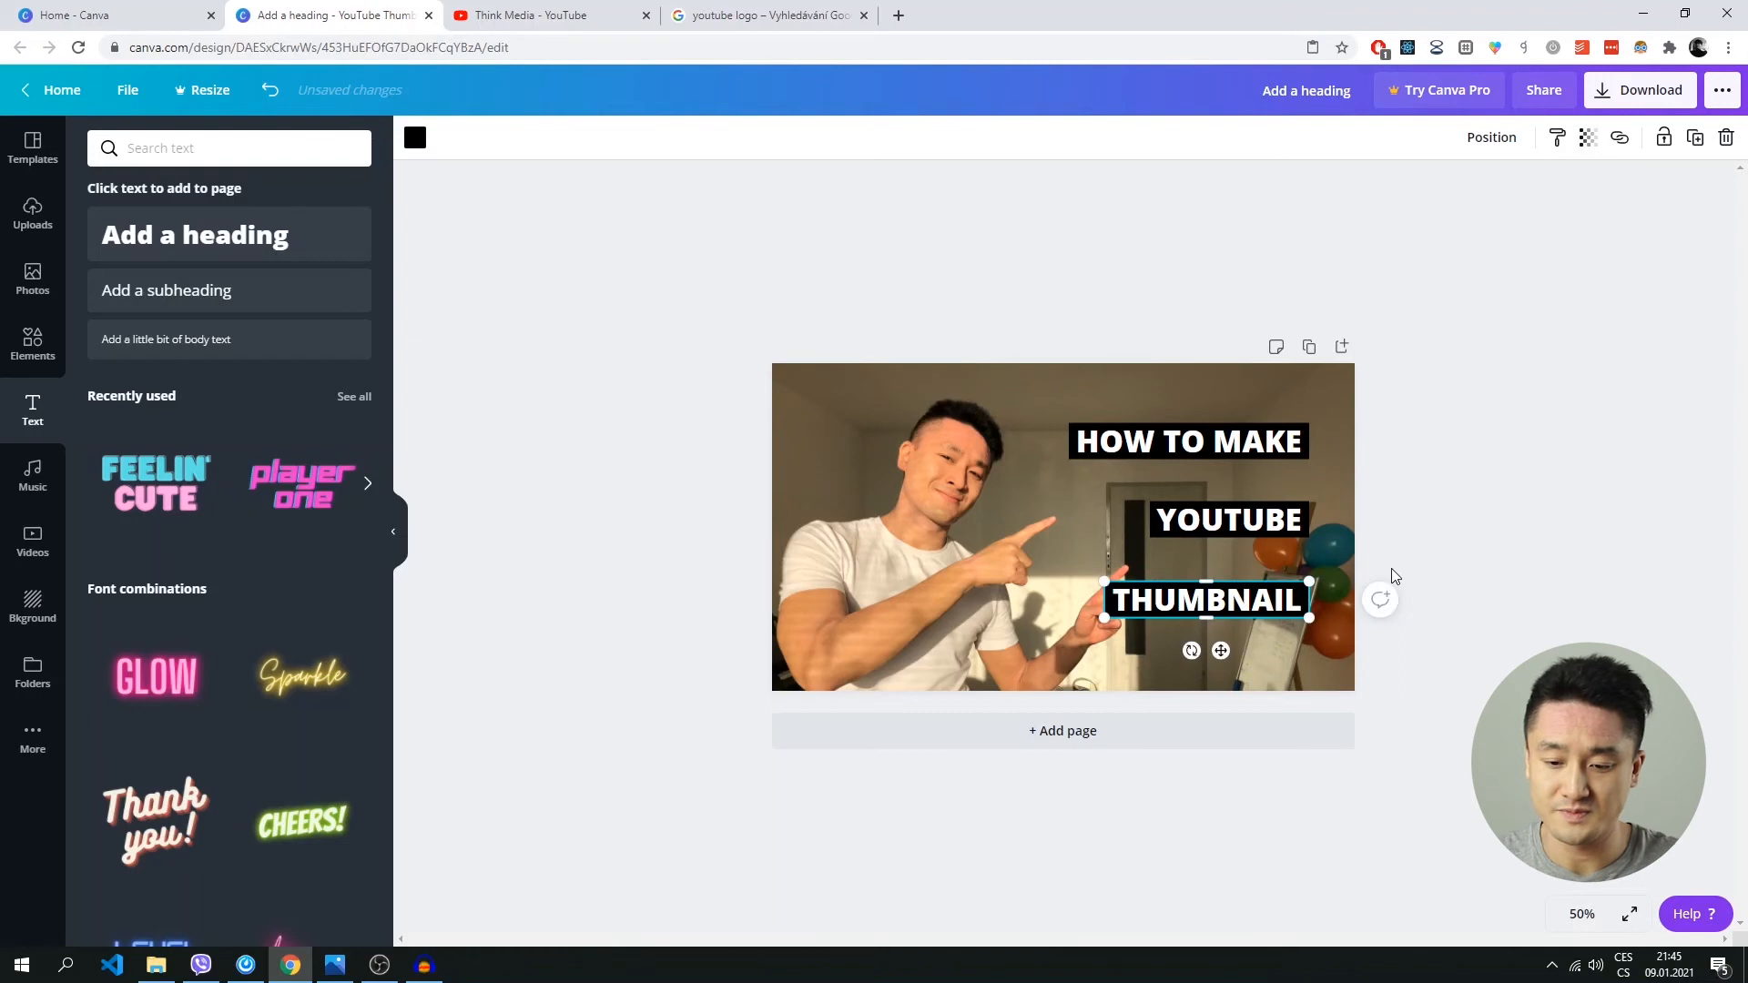
left_click(1380, 552)
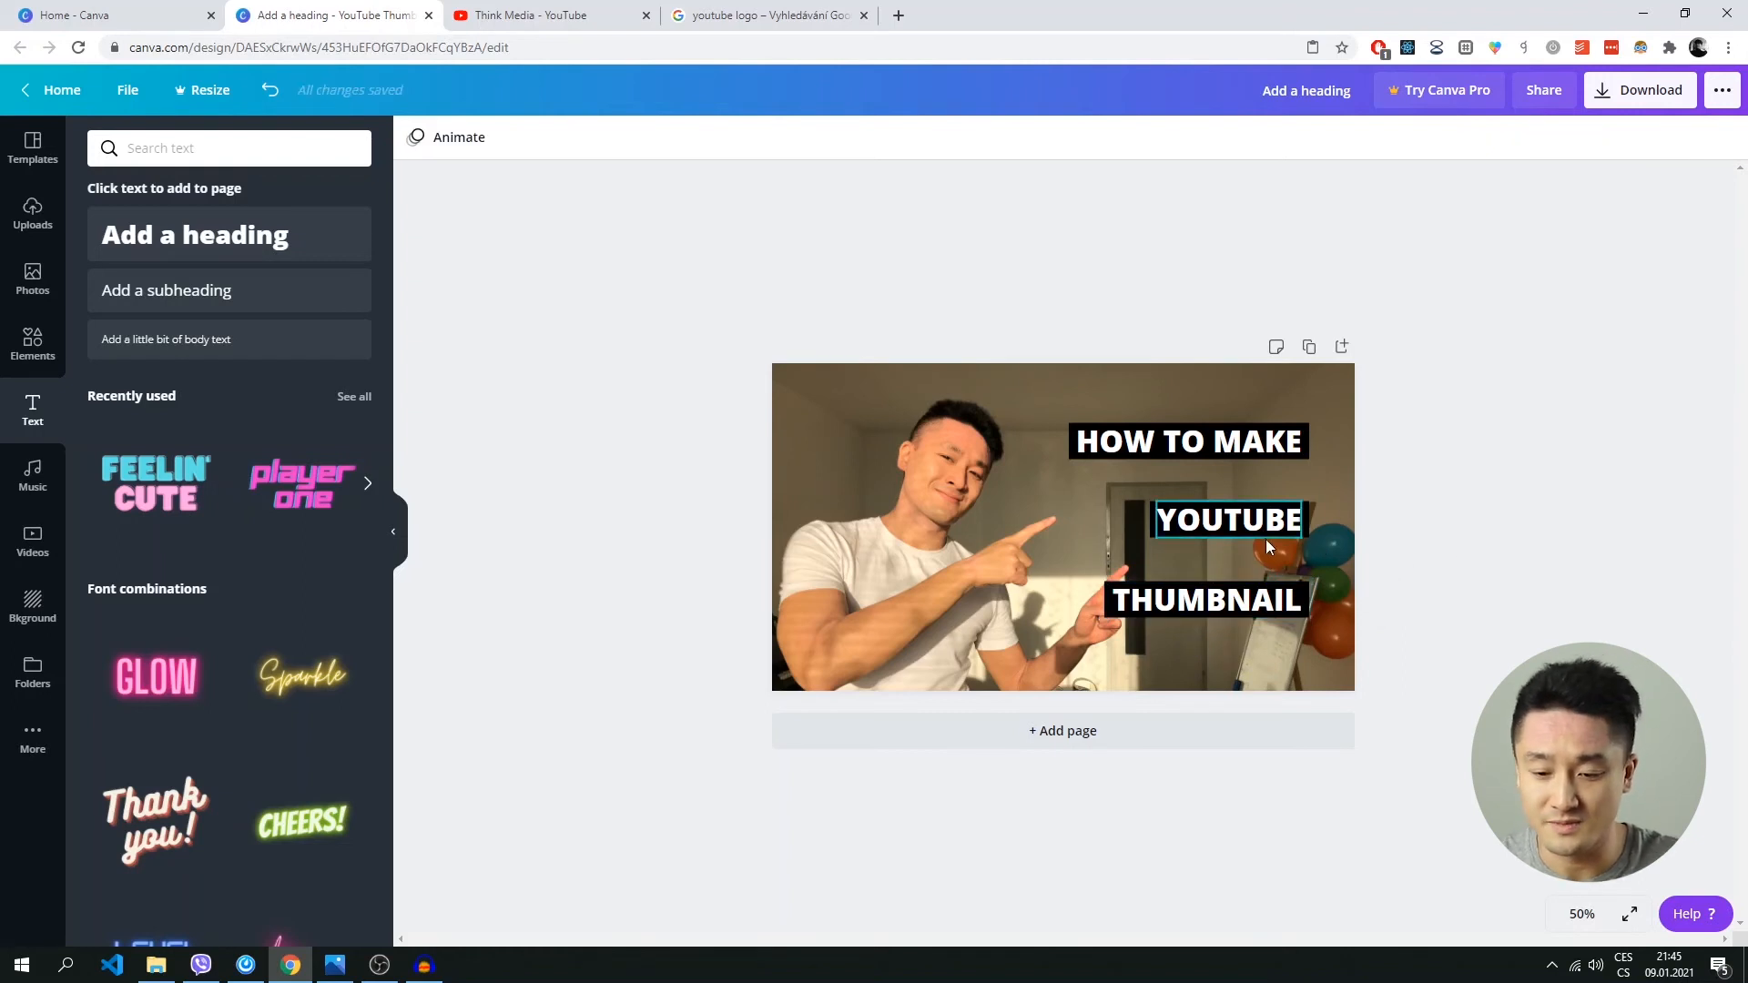
Move the YOUTUBE text together with its black bar up to just below the HOW TO MAKE bar, leaving a narrow gap.
left_click_drag(1444, 552, 1146, 508)
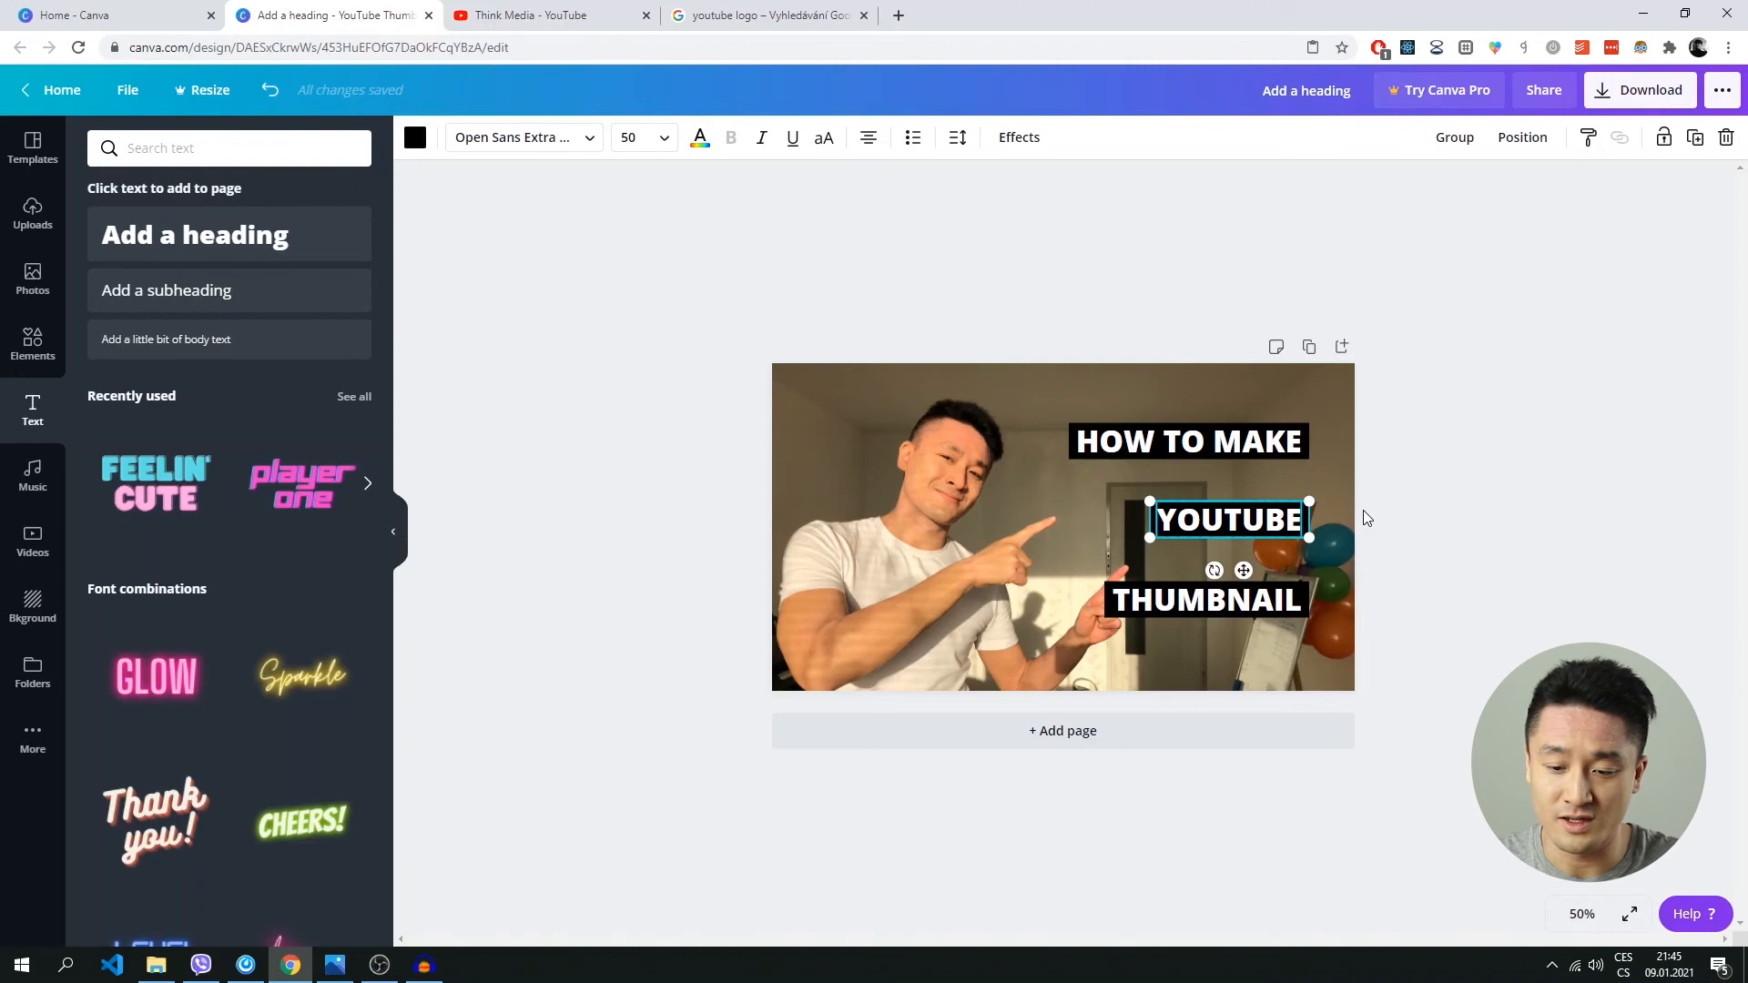
left_click(1450, 507)
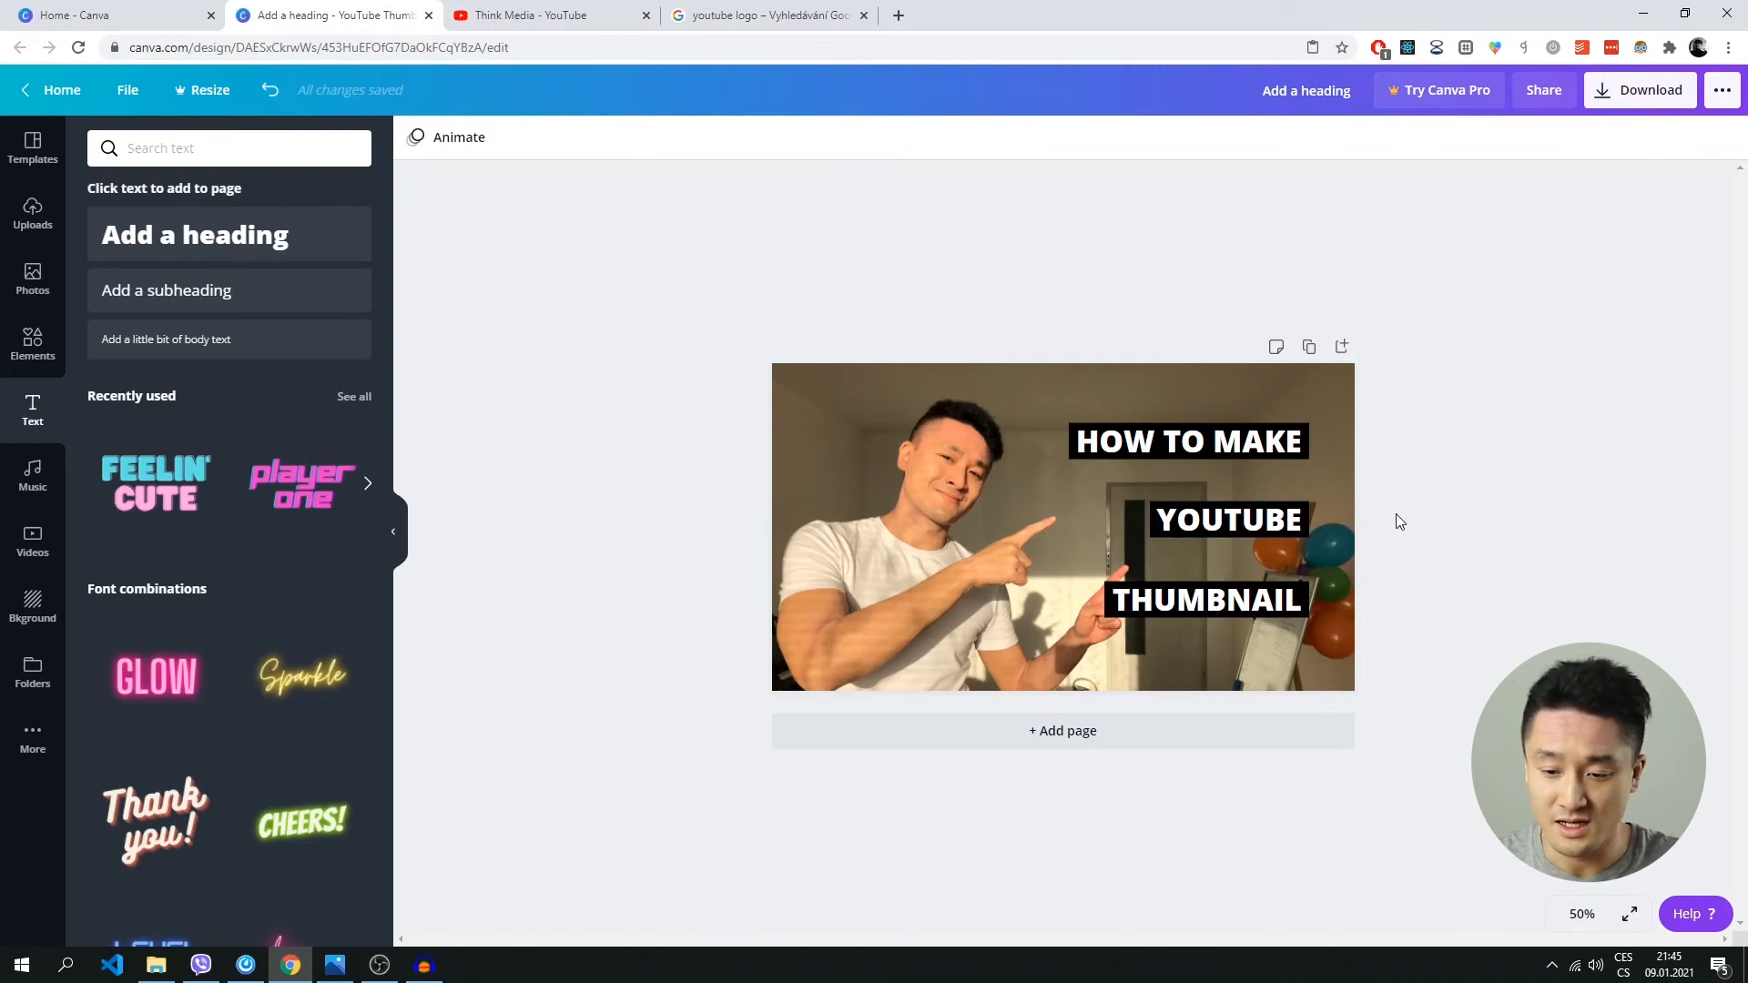
left_click_drag(1116, 482, 1359, 563)
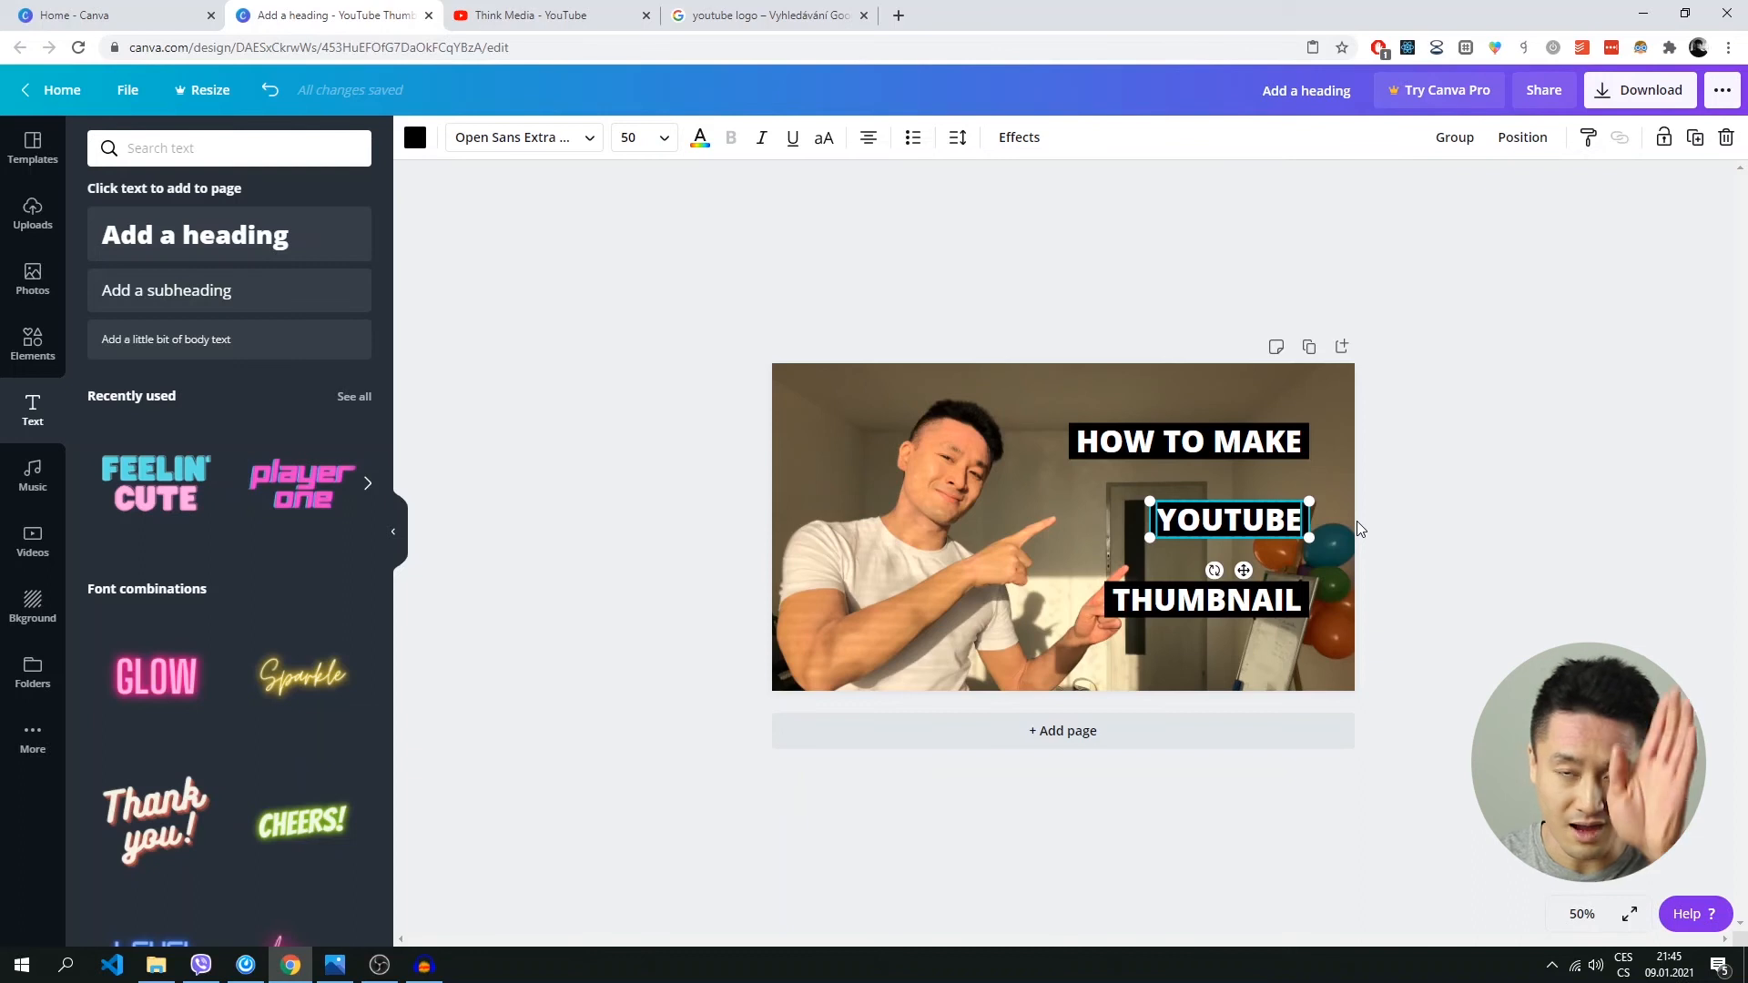
key("Up")
key("Up")
key("Up")
key("Up")
key("Up")
key("Up")
key("Up")
key("Up")
key("Up")
key("Up")
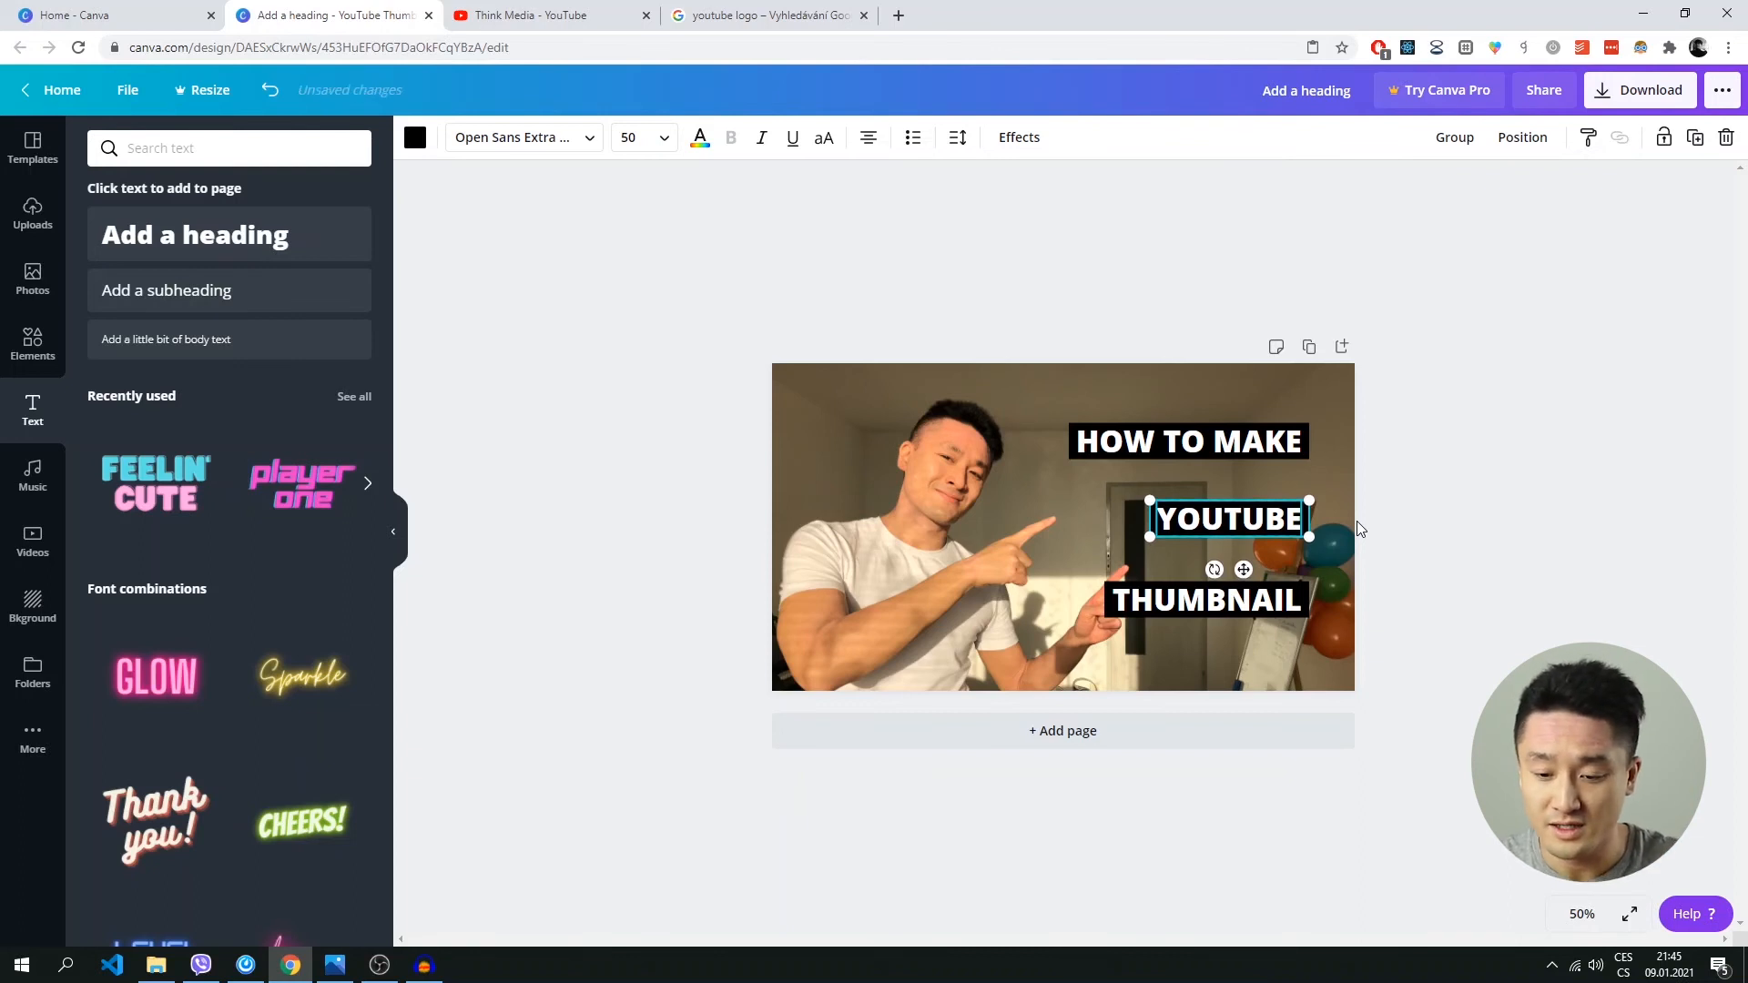
key("Up")
key("Up")
key("Up")
key("Up")
key("Up")
key("Up")
key("Up")
key("Up")
key("Up")
key("Up")
key("Up")
key("Up")
key("Up")
key("Up")
key("Up")
key("Up")
key("Up")
key("Up")
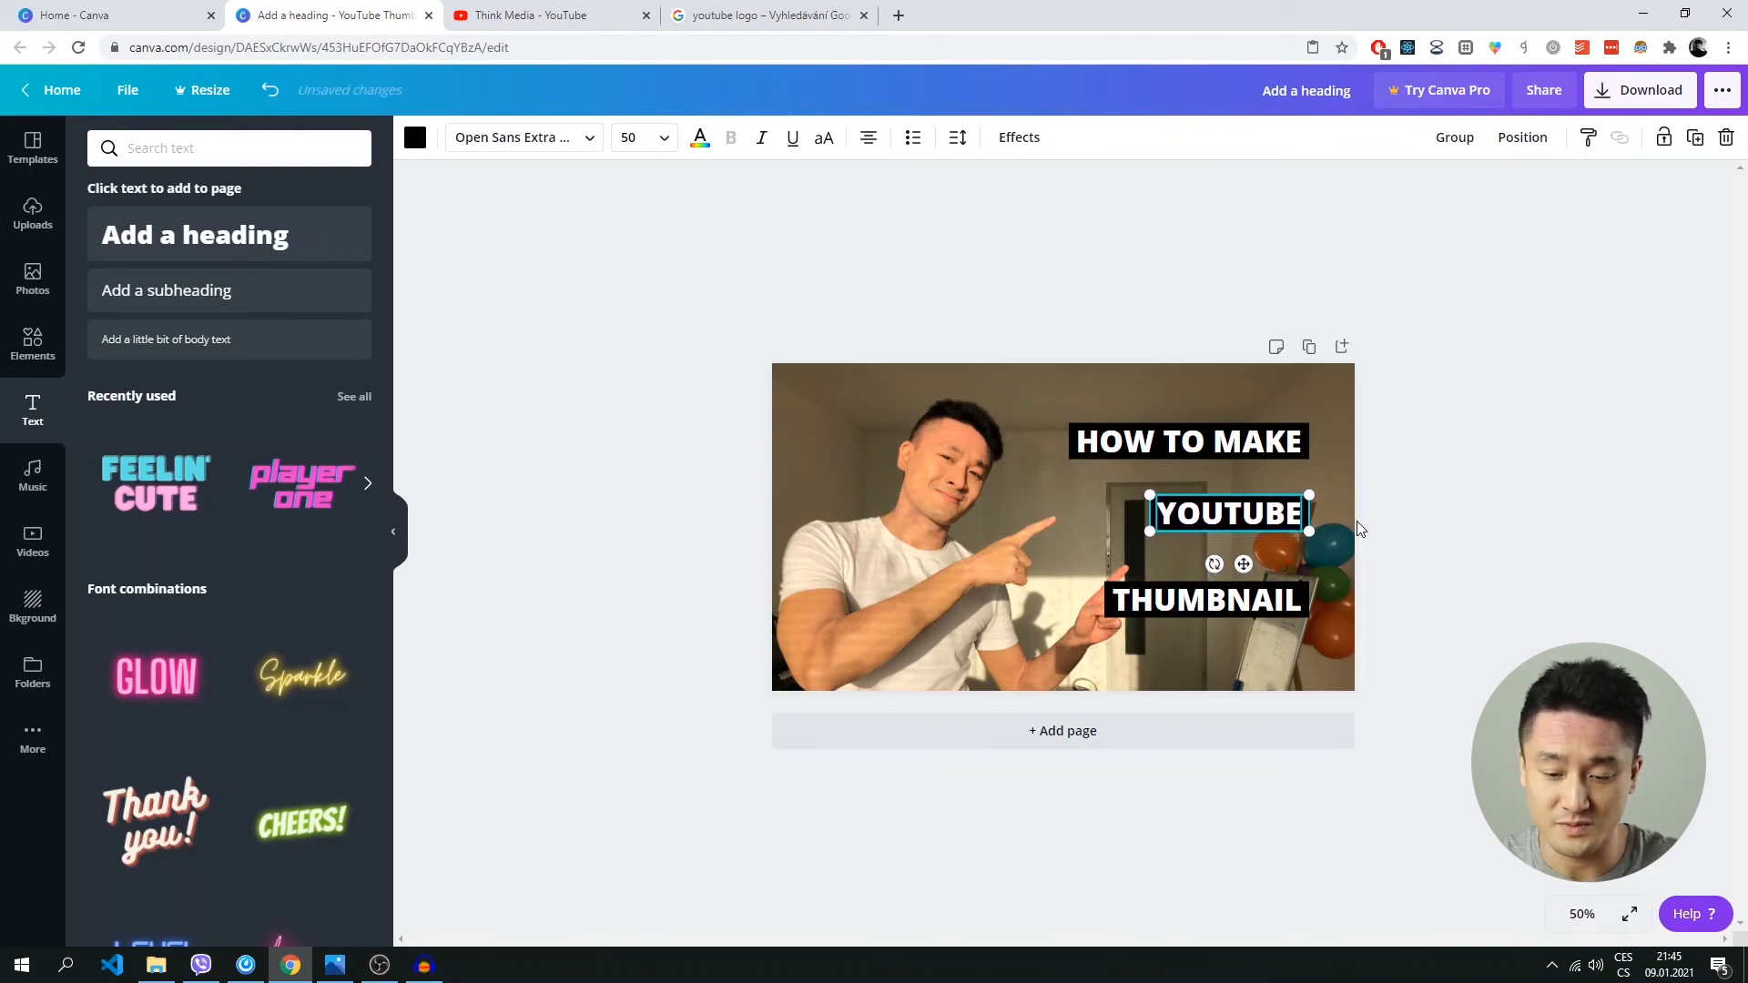
key("Up")
key("Up")
key("Up")
key("Up")
key("Up")
key("Up")
key("Up")
key("Up")
key("Up")
key("Up")
key("Up")
key("Up")
key("Up")
key("Up")
key("Up")
key("Up")
key("Up")
key("Up")
key("Up")
key("Up")
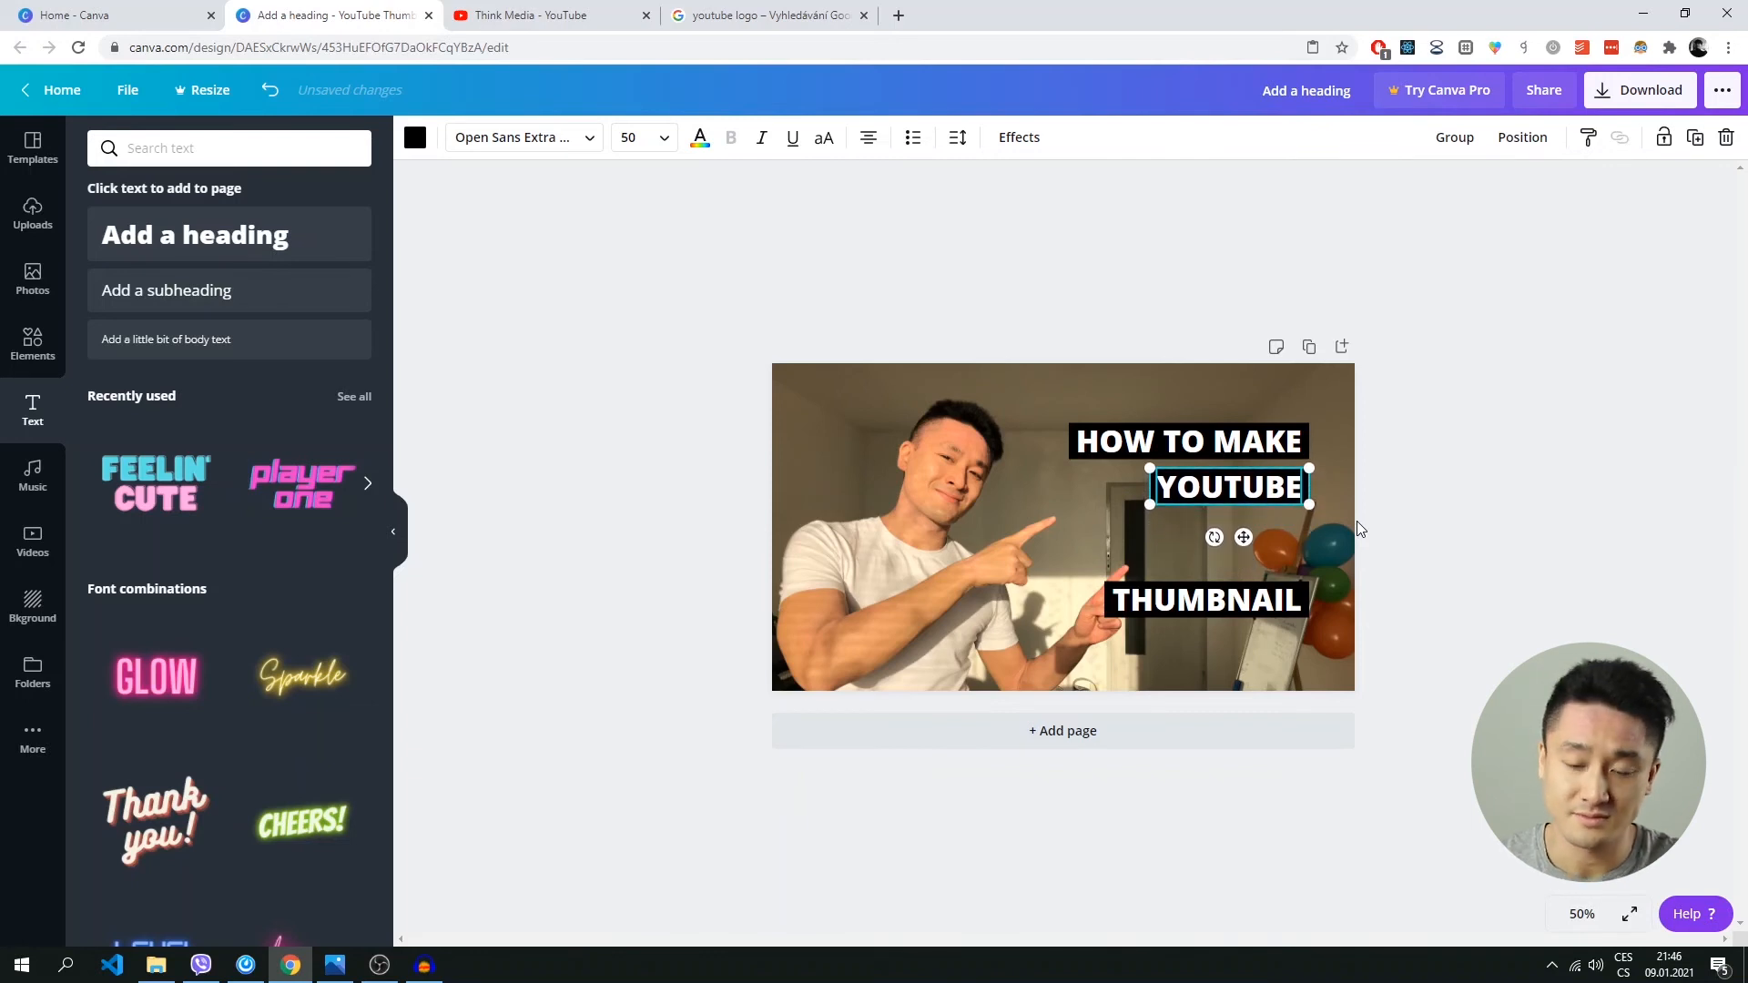
left_click(1436, 560)
Move the THUMBNAIL text together with its black bar up beneath the YOUTUBE bar, matching the narrow gap above.
left_click_drag(1468, 628, 1078, 571)
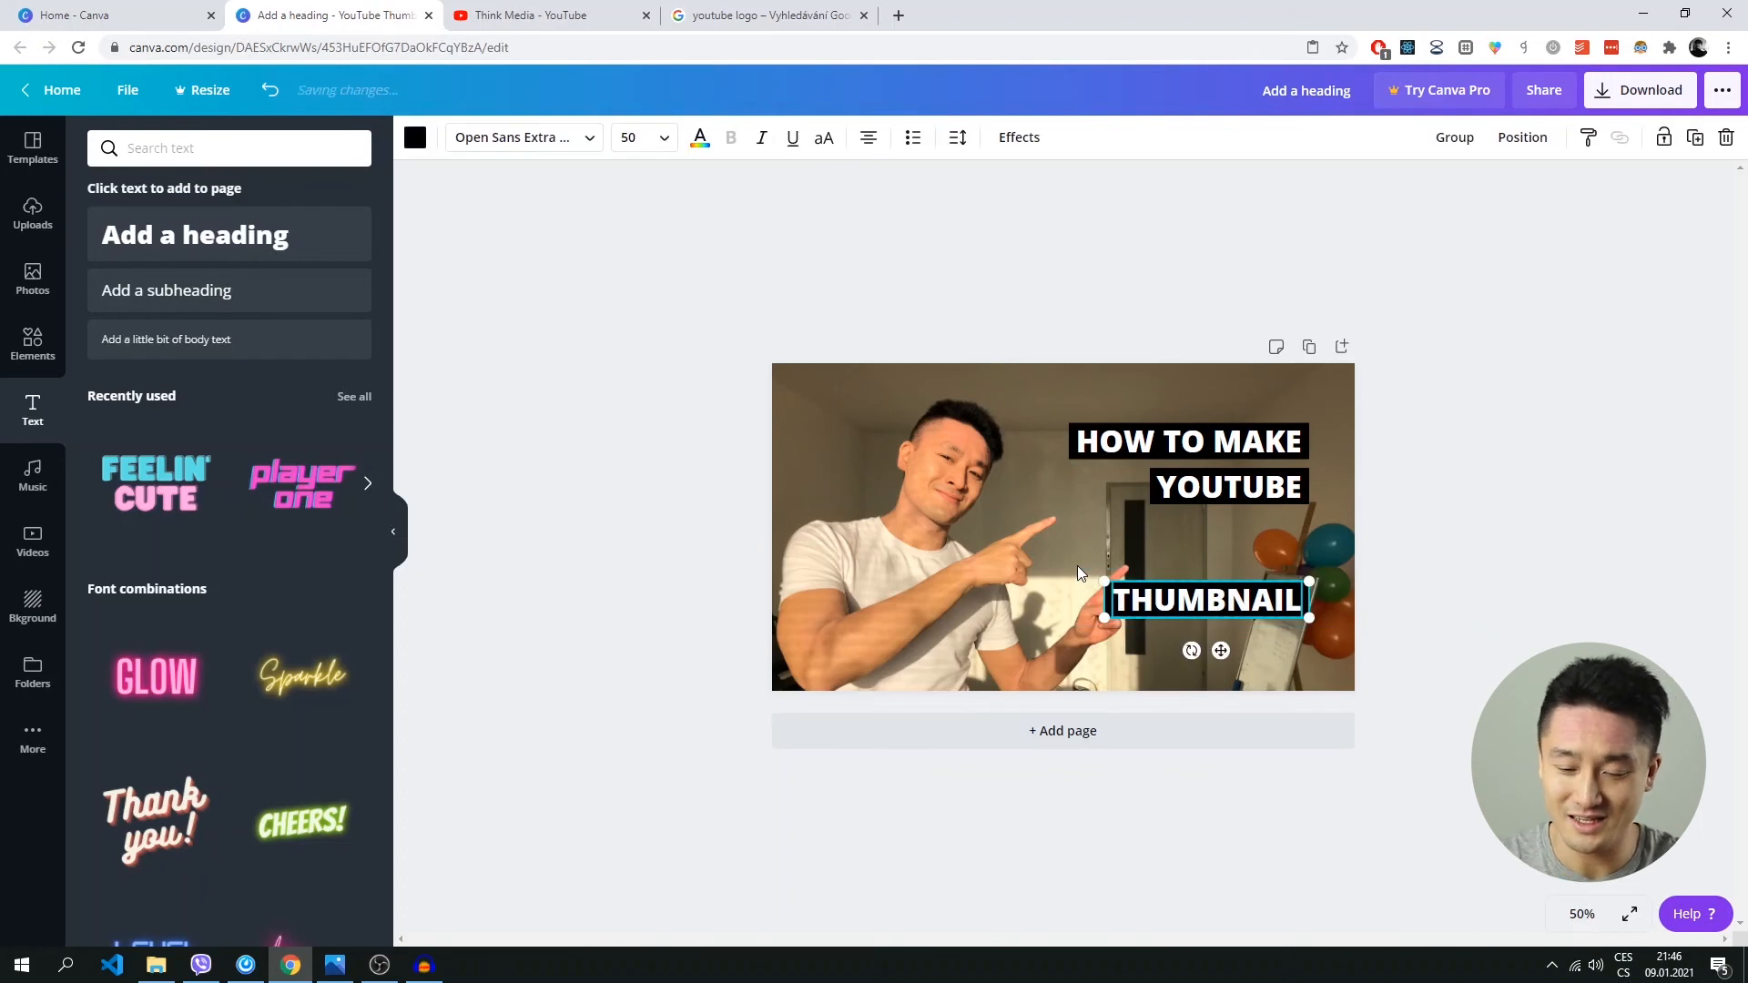
key("Up")
key("Up")
key("Up")
key("Up")
key("Up")
key("Up")
key("Up")
key("Up")
key("Up")
key("Up")
key("Up")
key("Up")
key("Up")
key("Up")
key("Up")
key("Up")
key("Up")
key("Up")
key("Up")
key("Up")
key("Up")
key("Up")
key("Up")
key("Up")
key("Up")
key("Up")
key("Up")
key("Up")
key("Up")
key("Up")
key("Up")
key("Up")
key("Up")
key("Up")
key("Up")
key("Up")
key("Up")
key("Up")
key("Up")
key("Up")
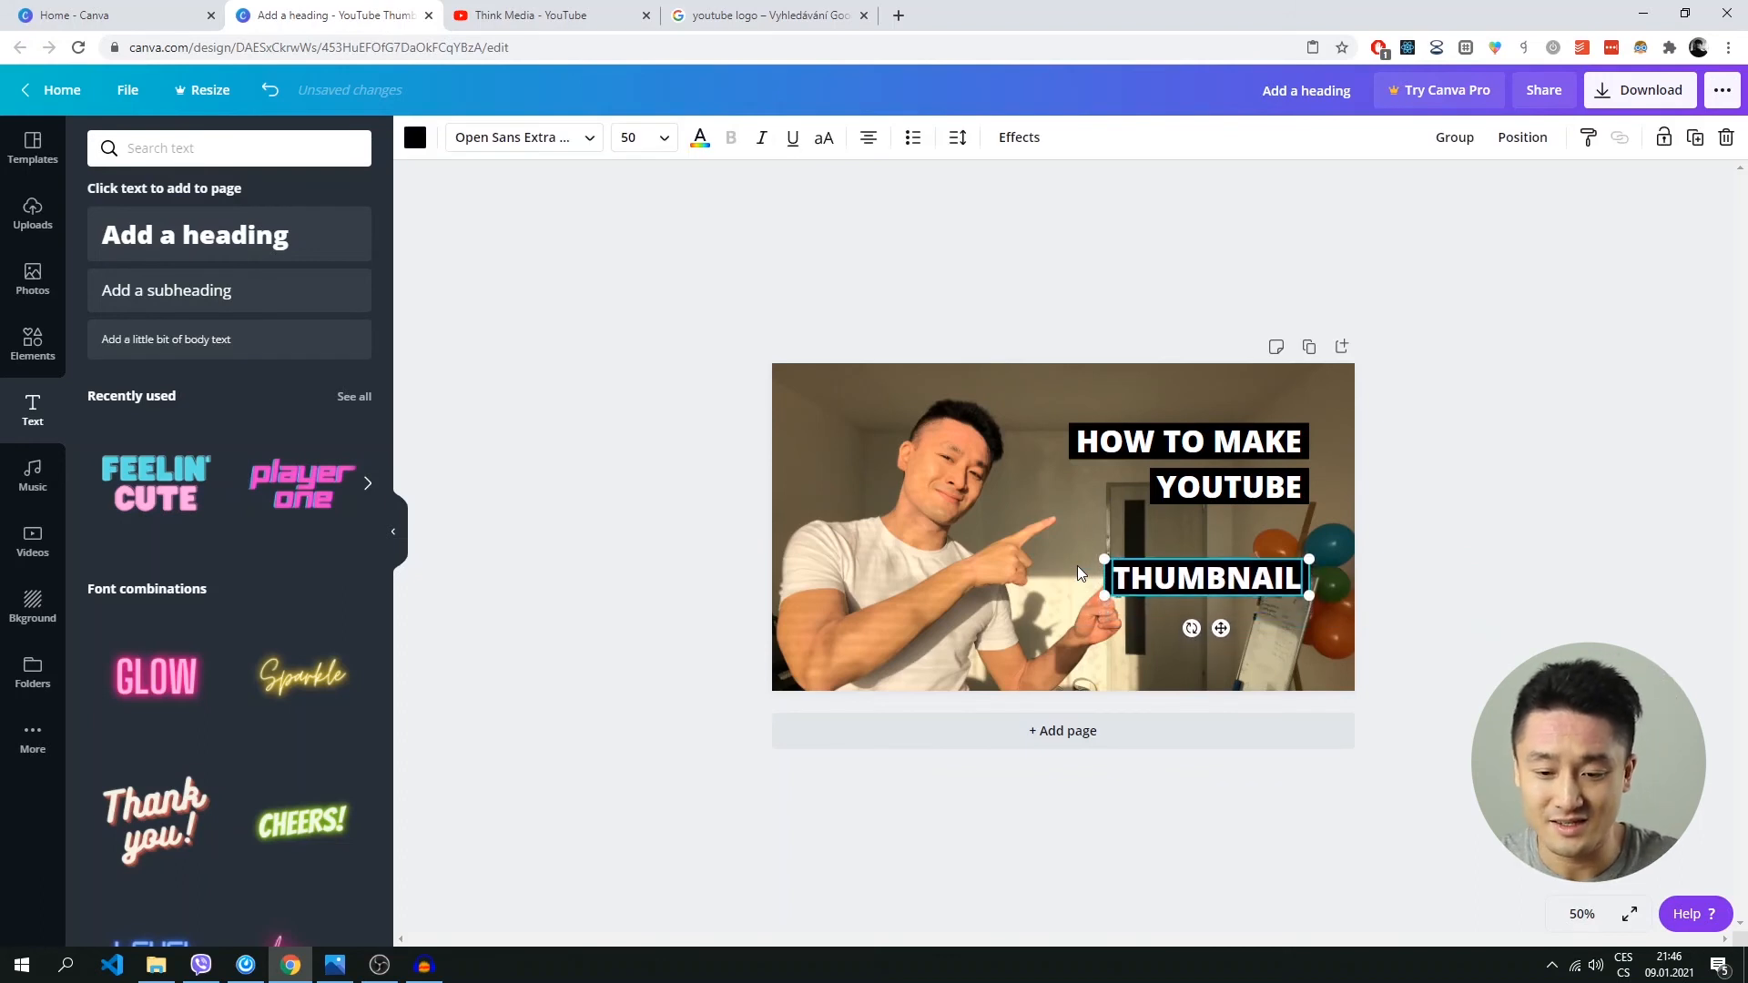
key("Up")
key("Up")
key("Up")
key("Up")
key("Up")
key("Up")
key("Up")
key("Up")
key("Up")
key("Up")
key("Up")
key("Up")
key("Up")
key("Up")
key("Up")
key("Up")
key("Up")
key("Up")
key("Up")
key("Up")
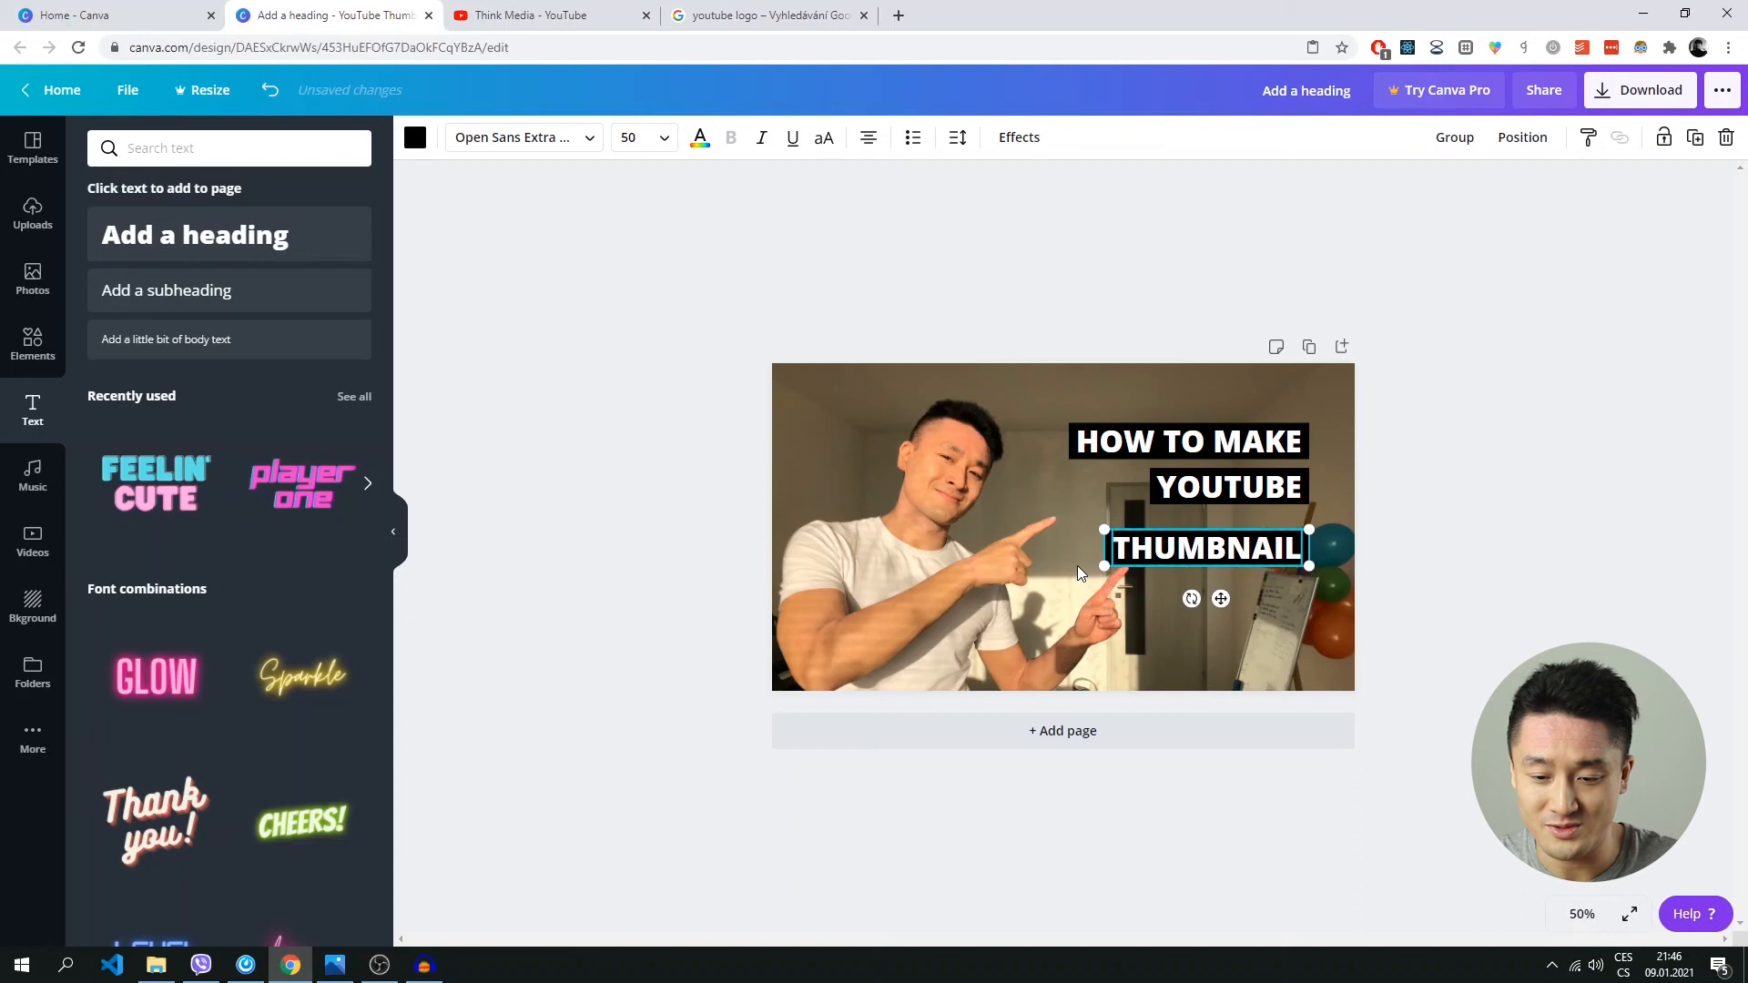
key("Up")
key("Up")
key("Up")
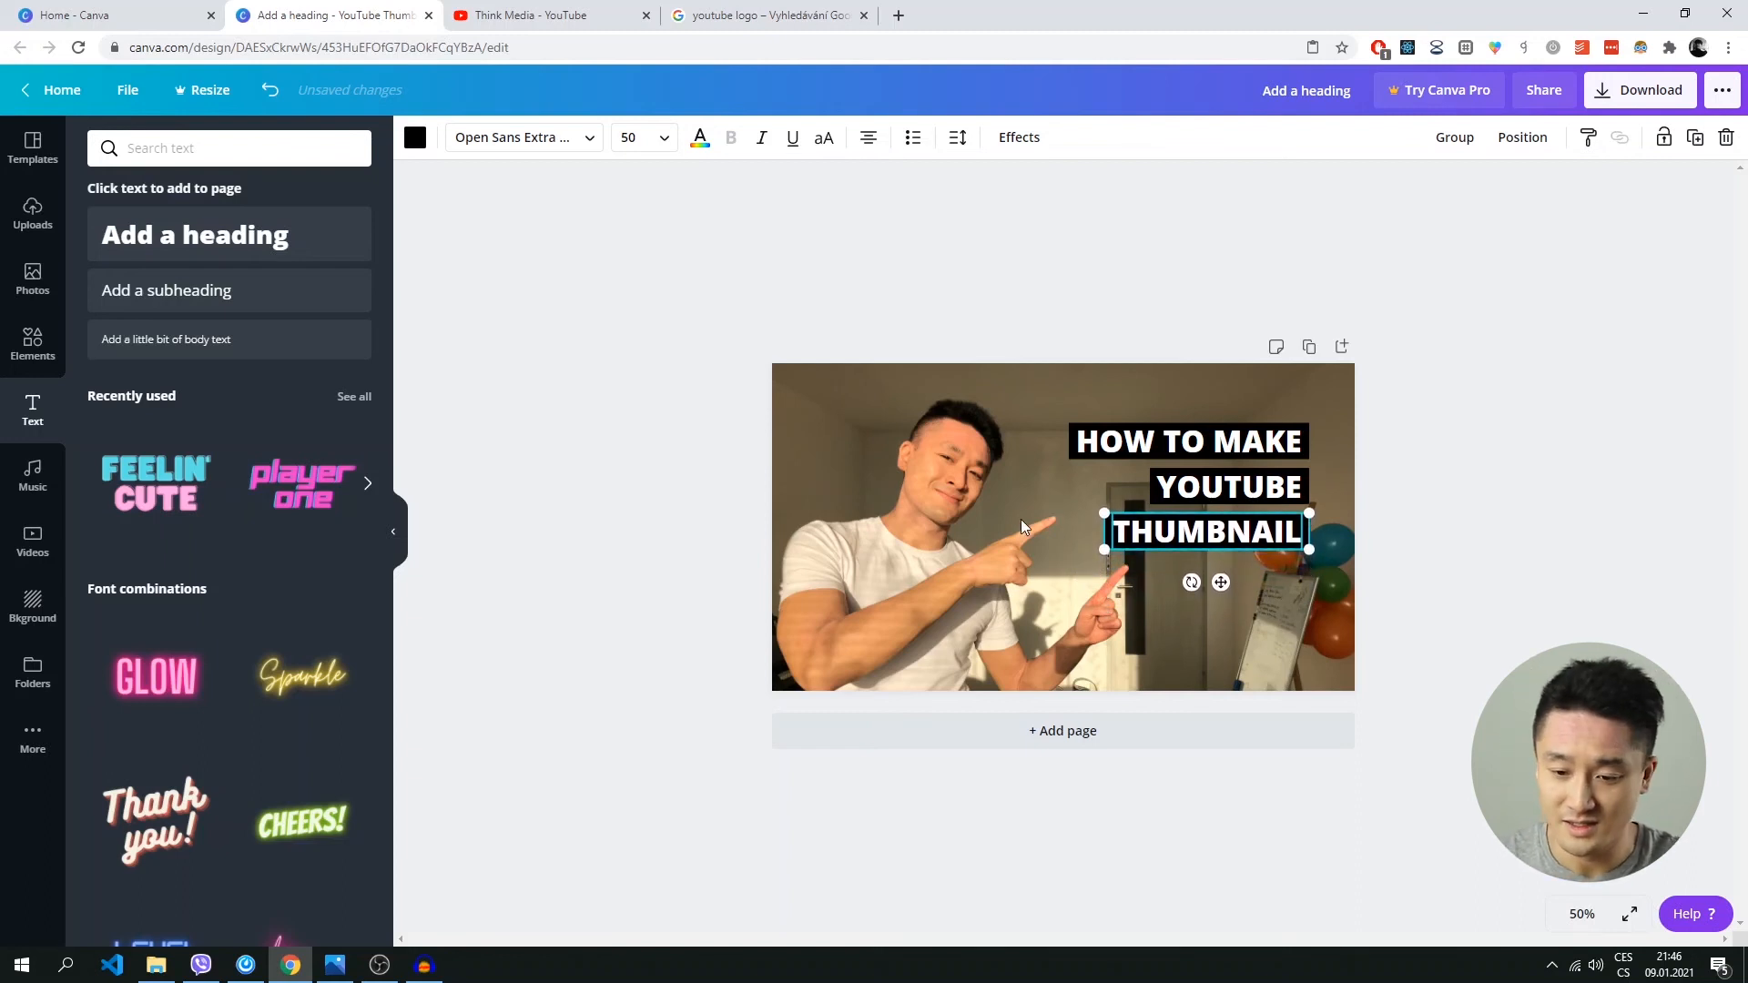
key("Escape")
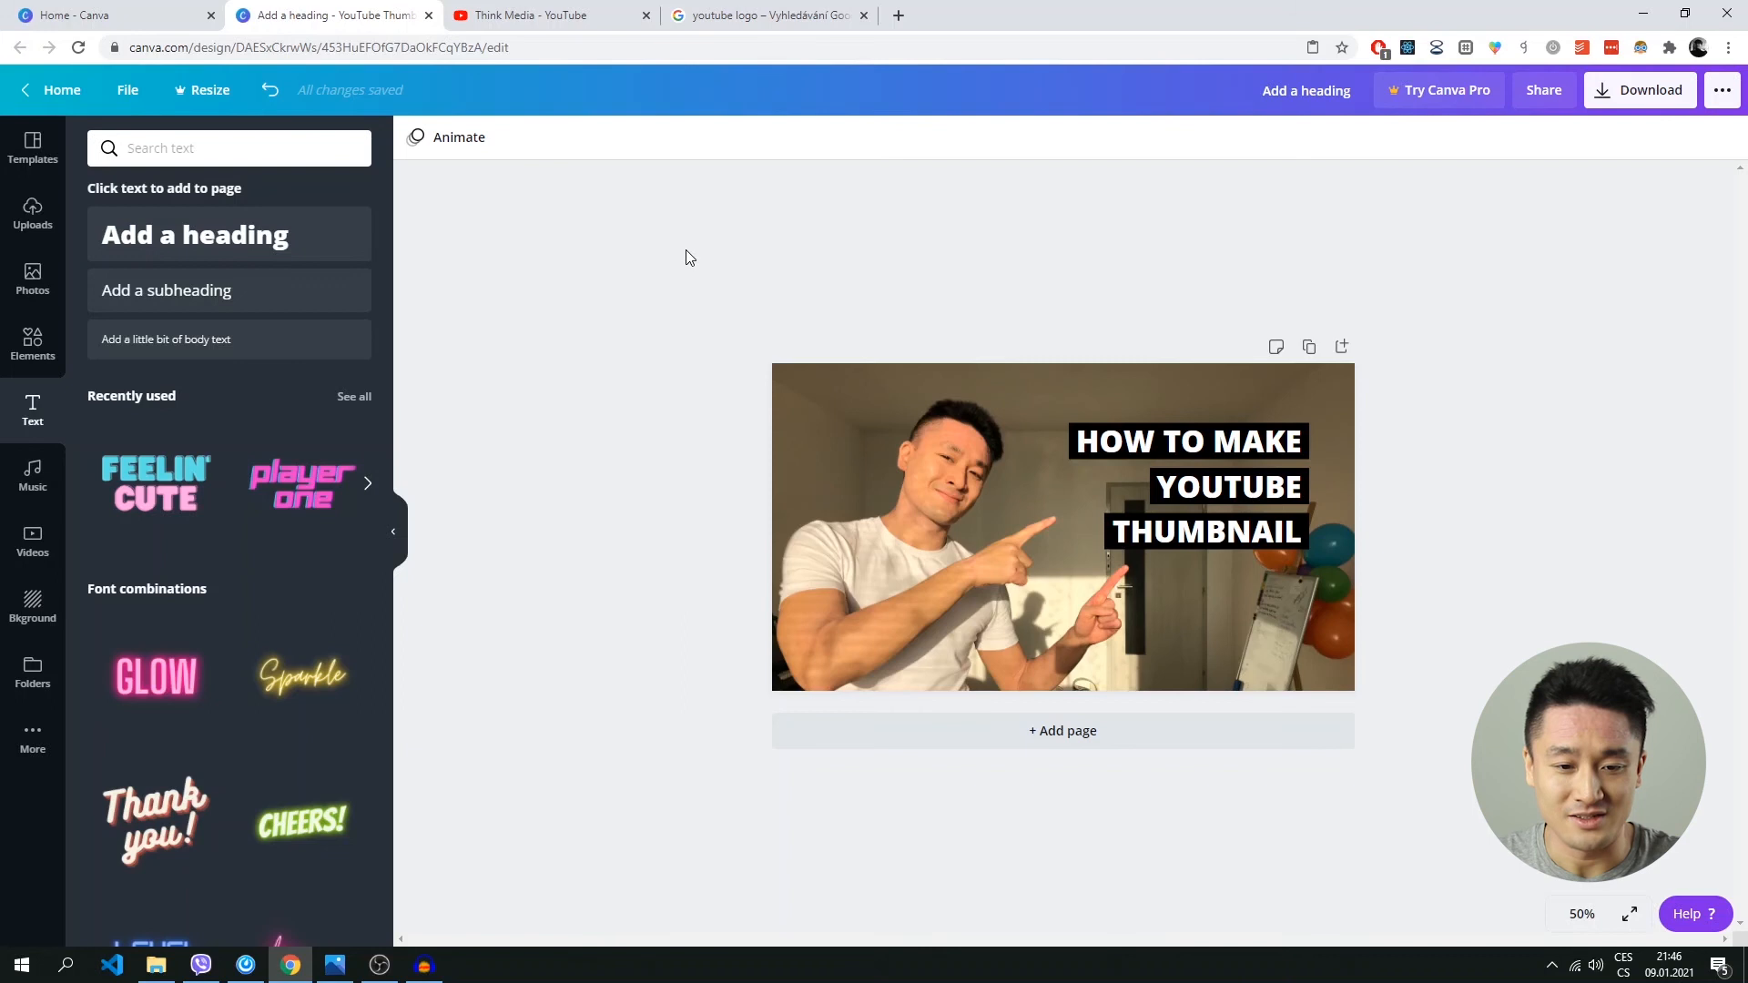
Save the transparent YouTube play-button logo from the Google image results for "youtube logo" as YouTube-Emblem (1).png.
left_click(769, 25)
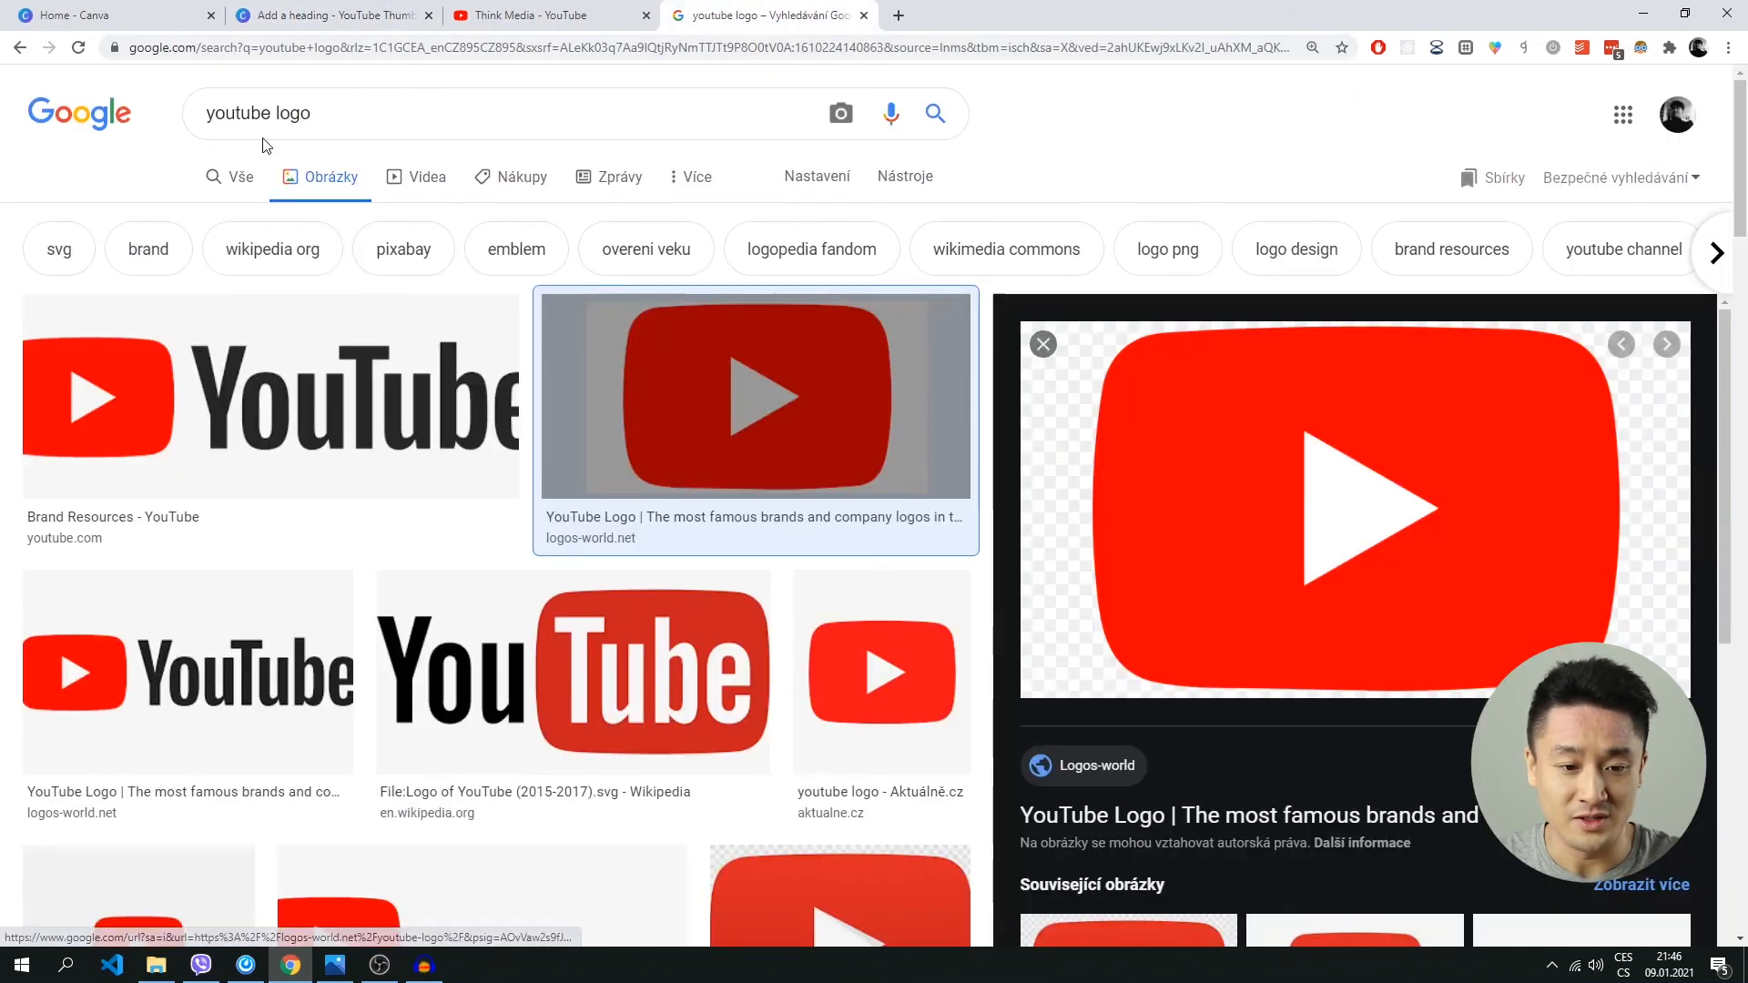
left_click_drag(331, 111, 107, 115)
left_click(383, 110)
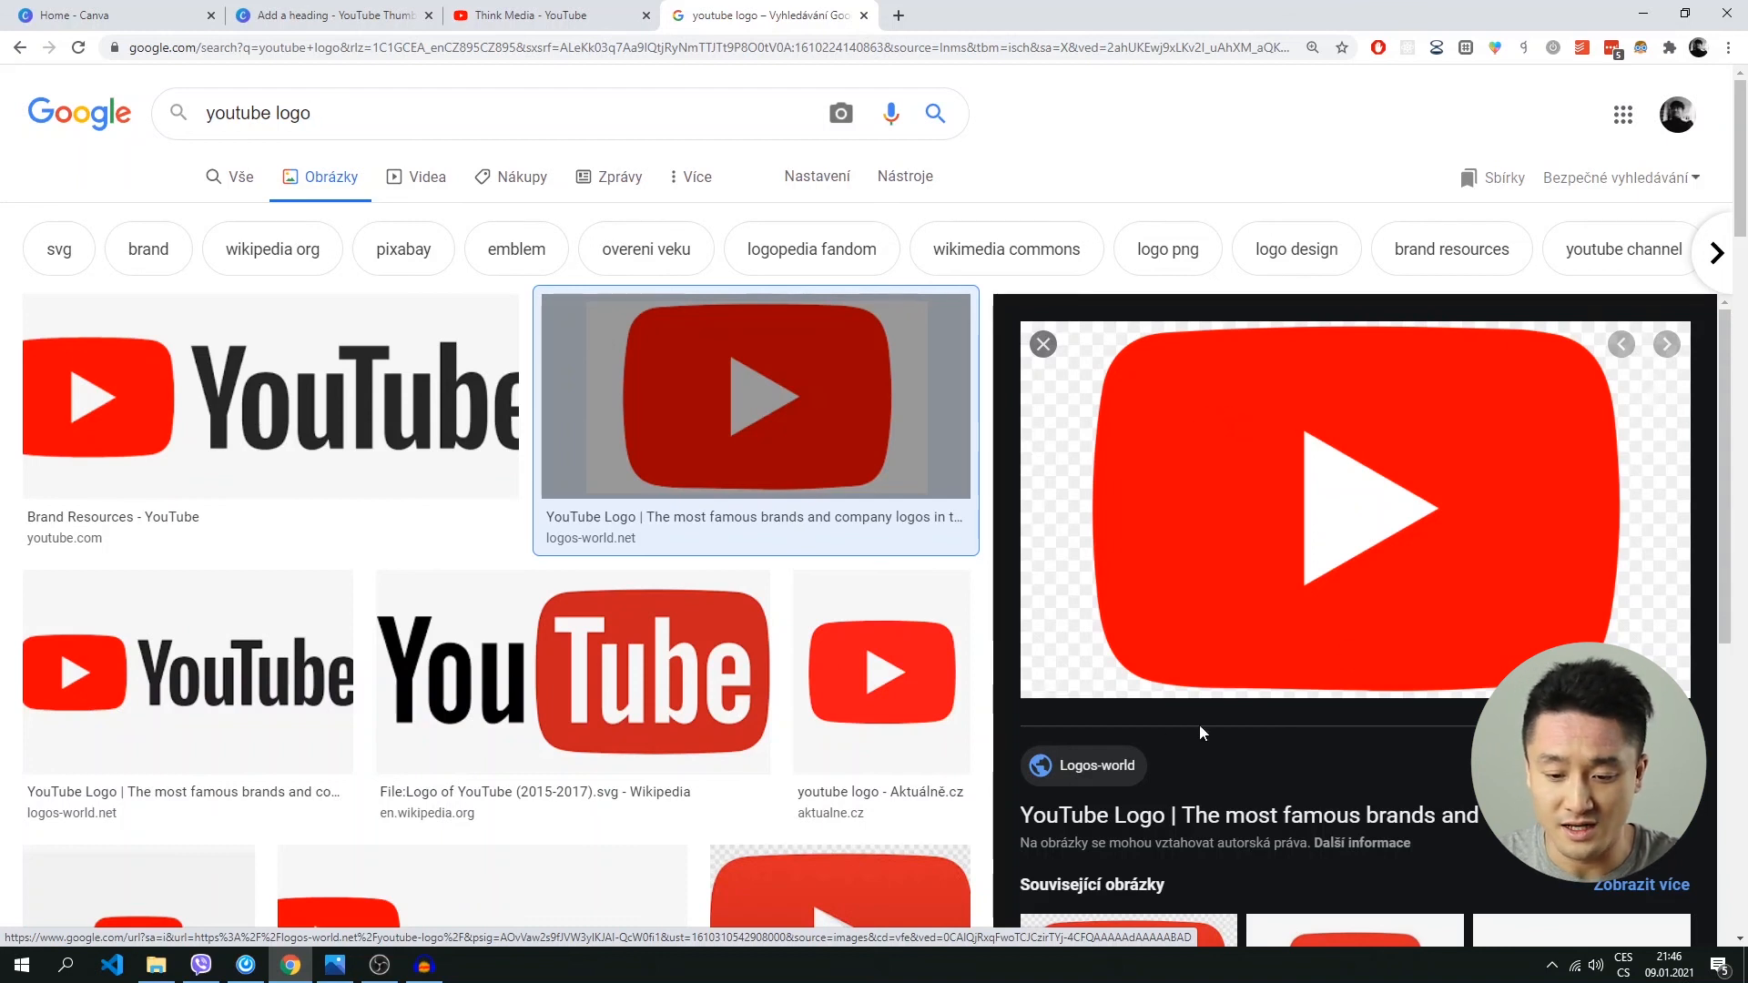
right_click(1181, 420)
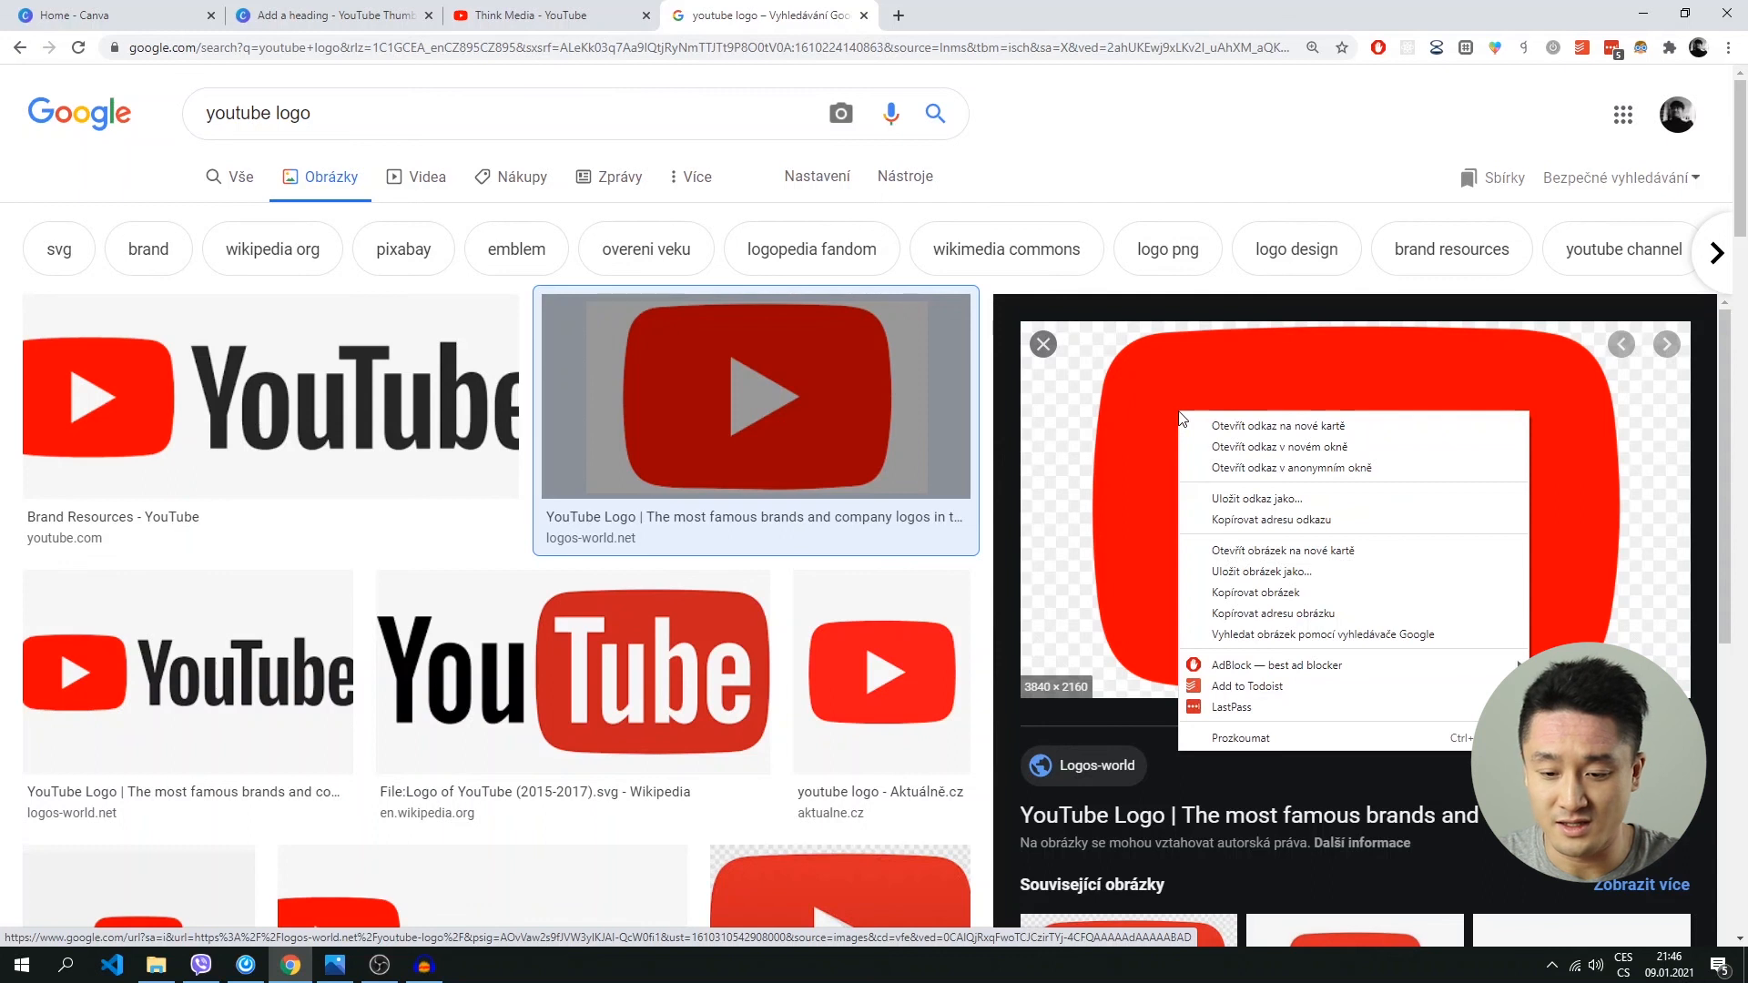
left_click(1257, 572)
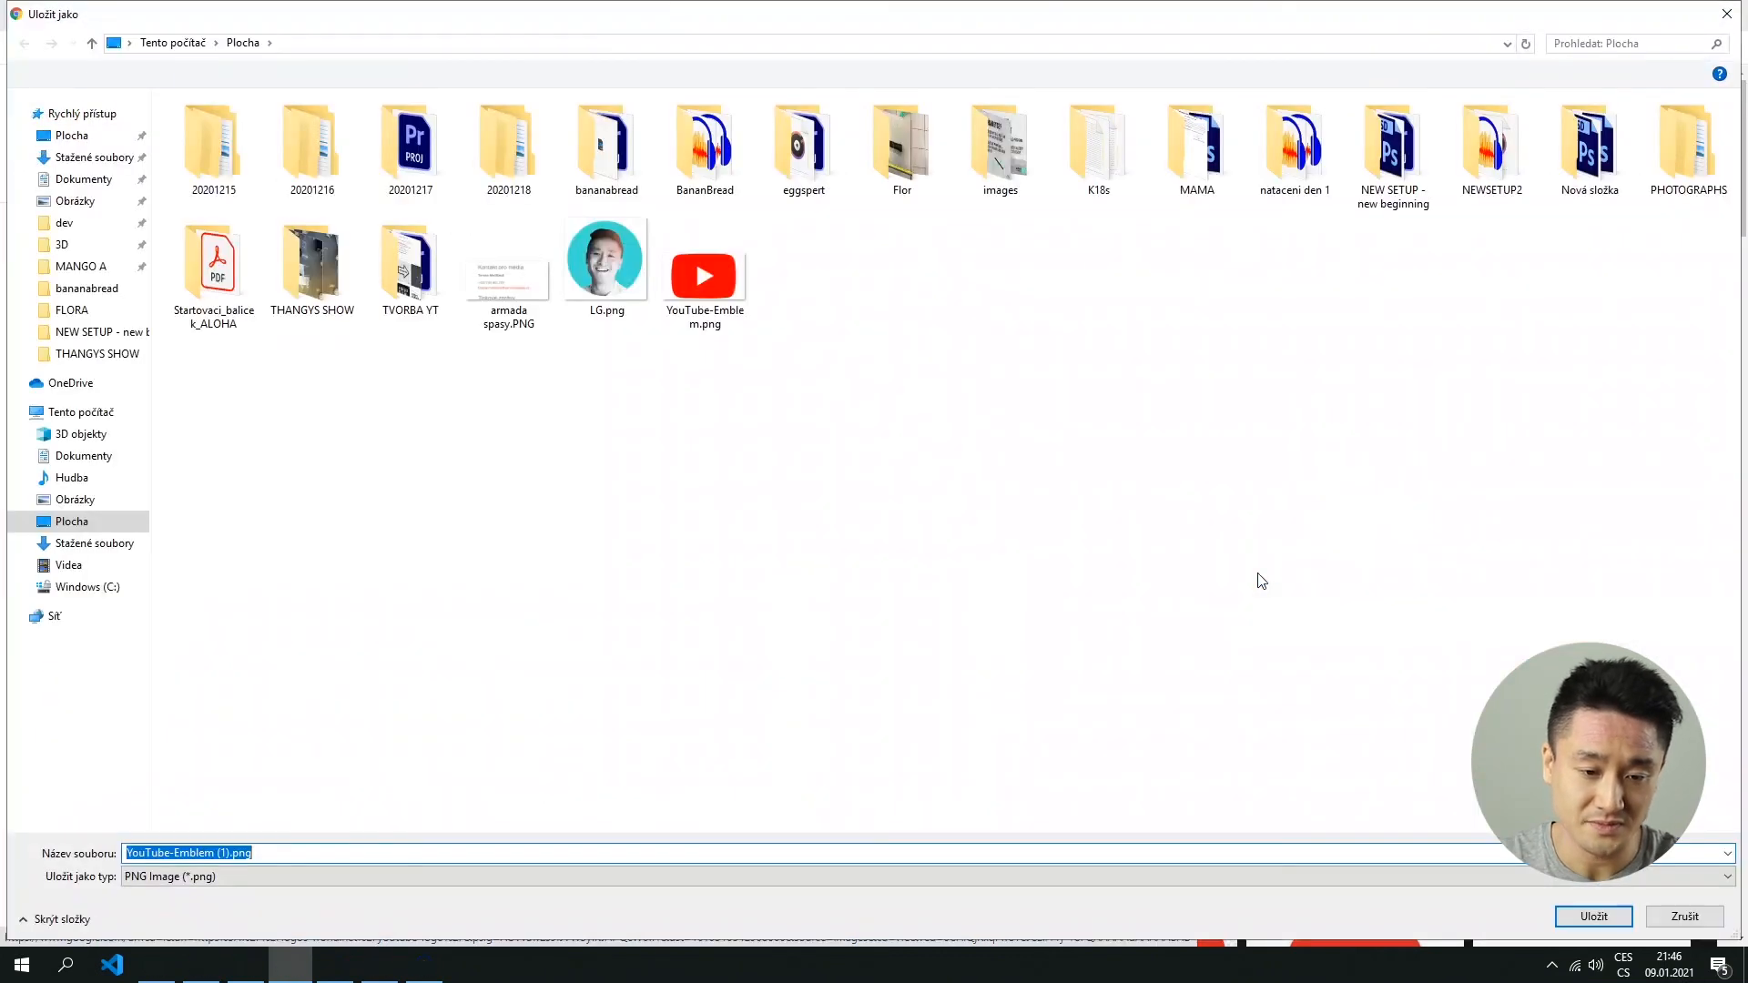
key("Return")
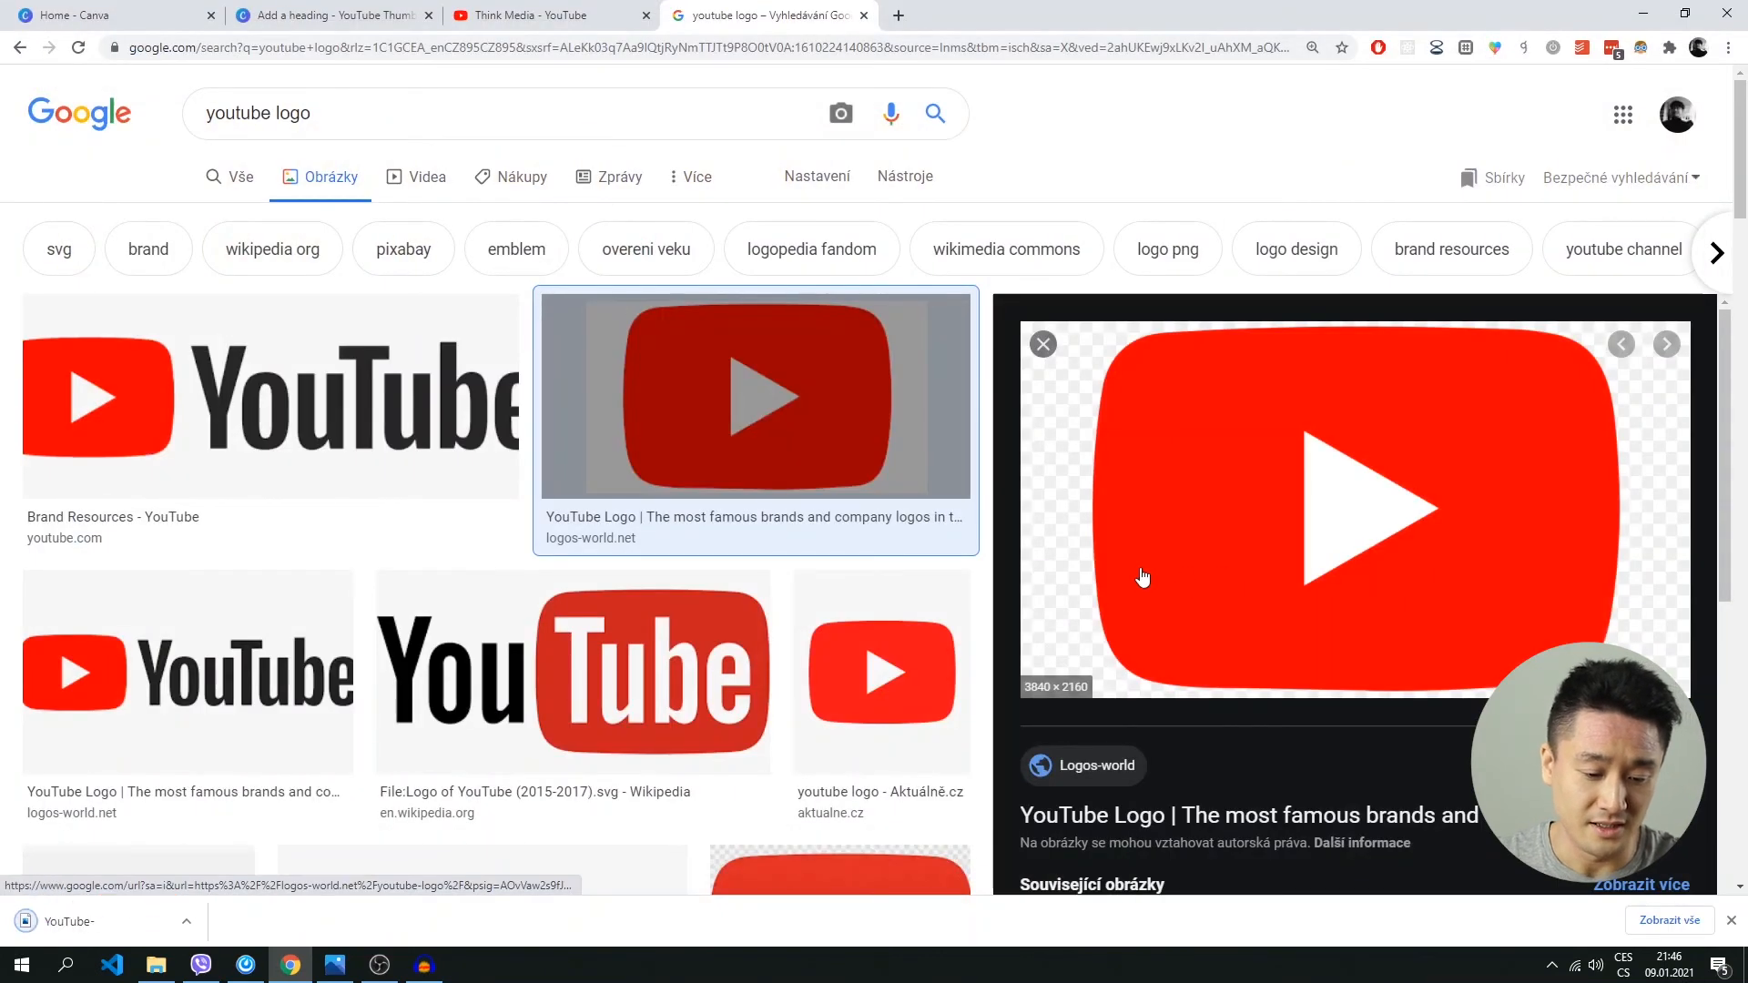
Return to the Canva design and add the downloaded YouTube emblem PNG to the thumbnail.
left_click(566, 14)
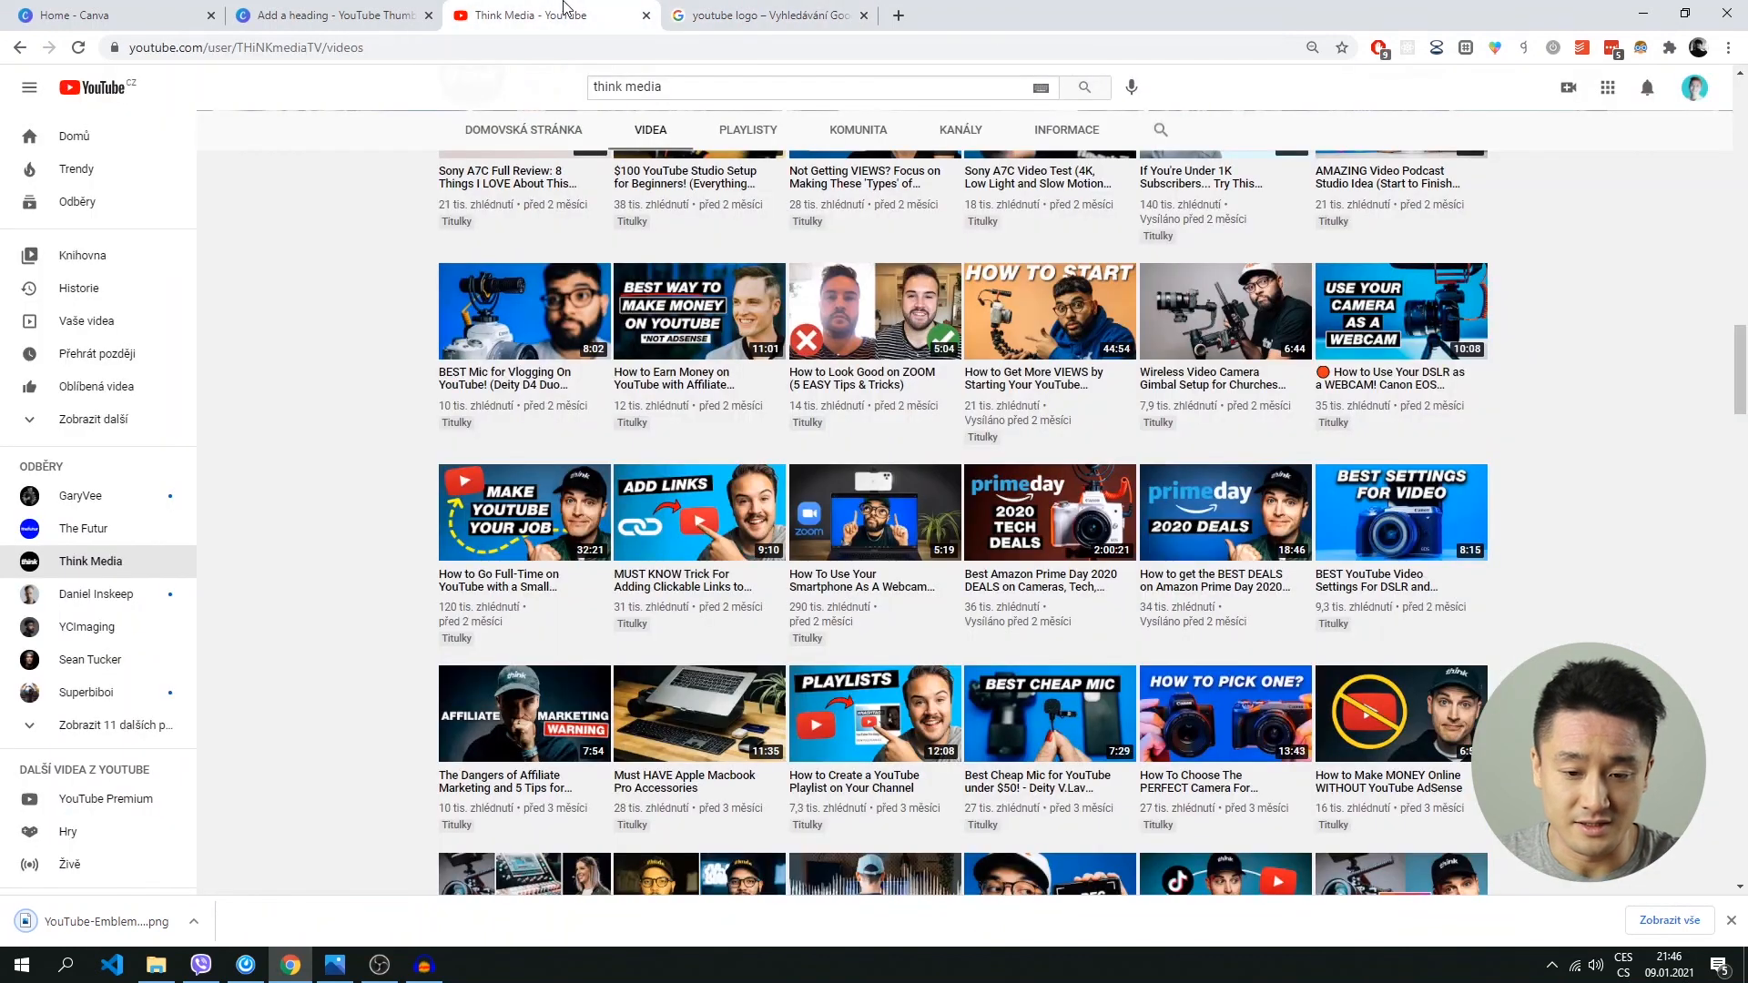
left_click(265, 14)
left_click_drag(106, 922, 972, 528)
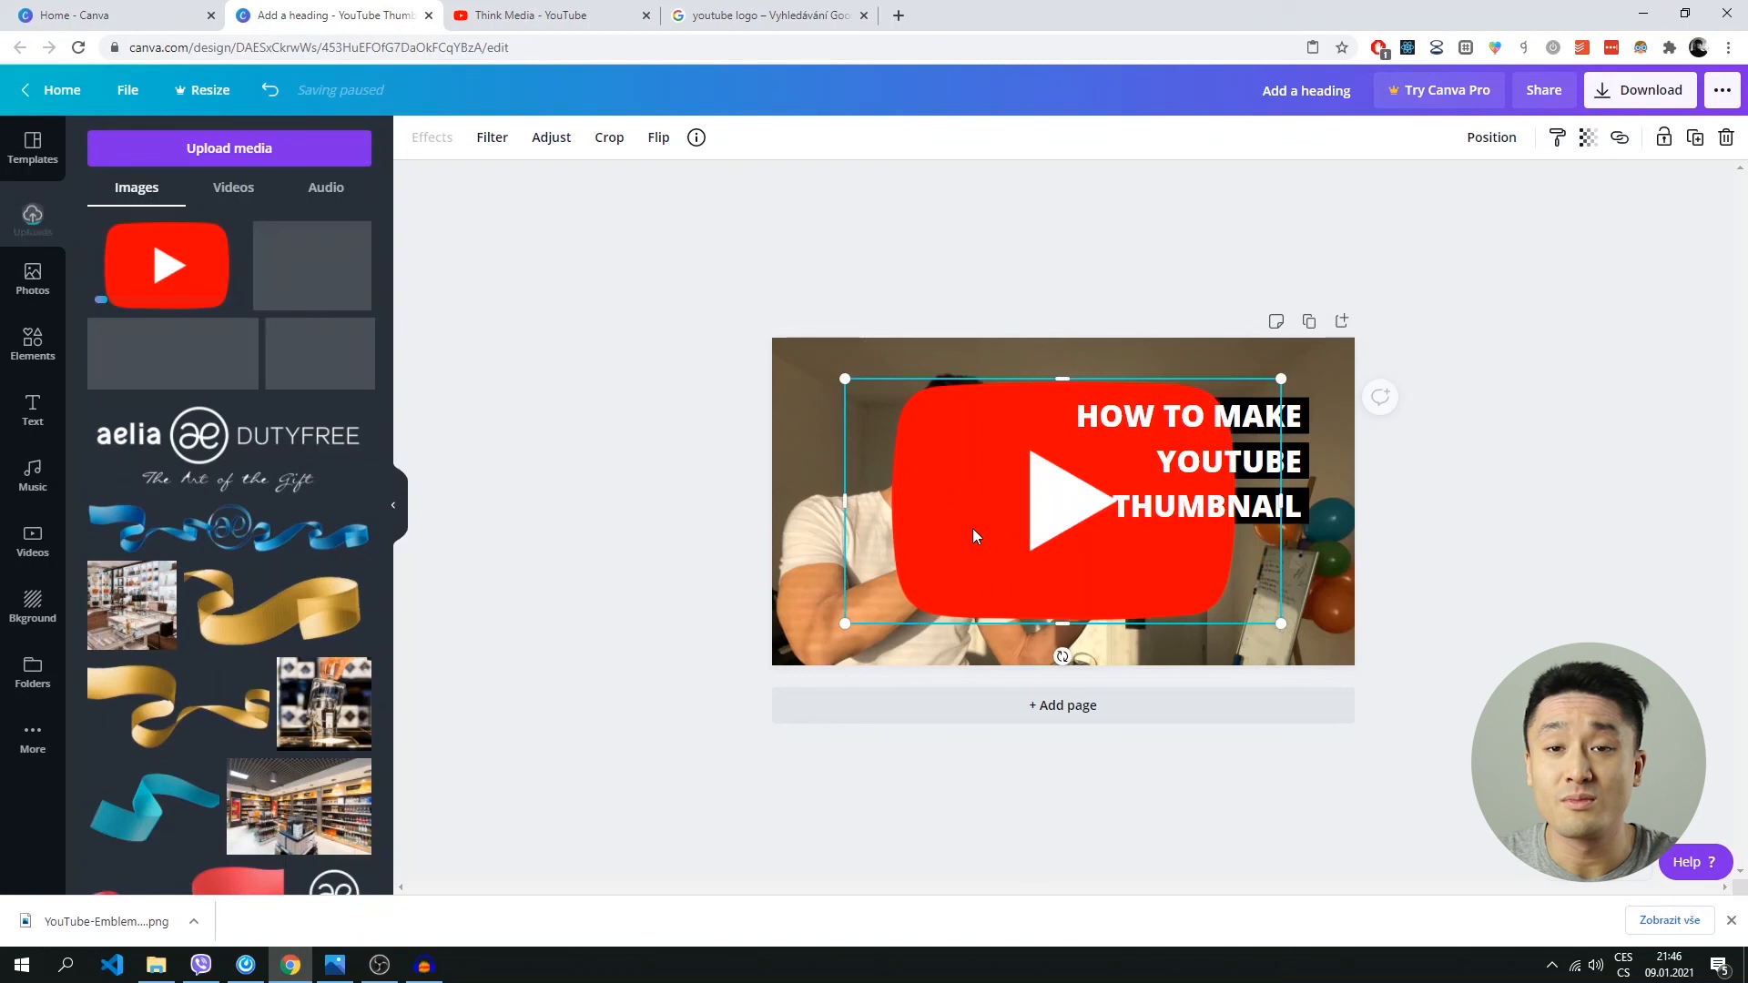
Scale down the YouTube logo and place it beneath the THUMBNAIL bar in the thumbnail's lower right area.
left_click_drag(1002, 503, 1039, 517)
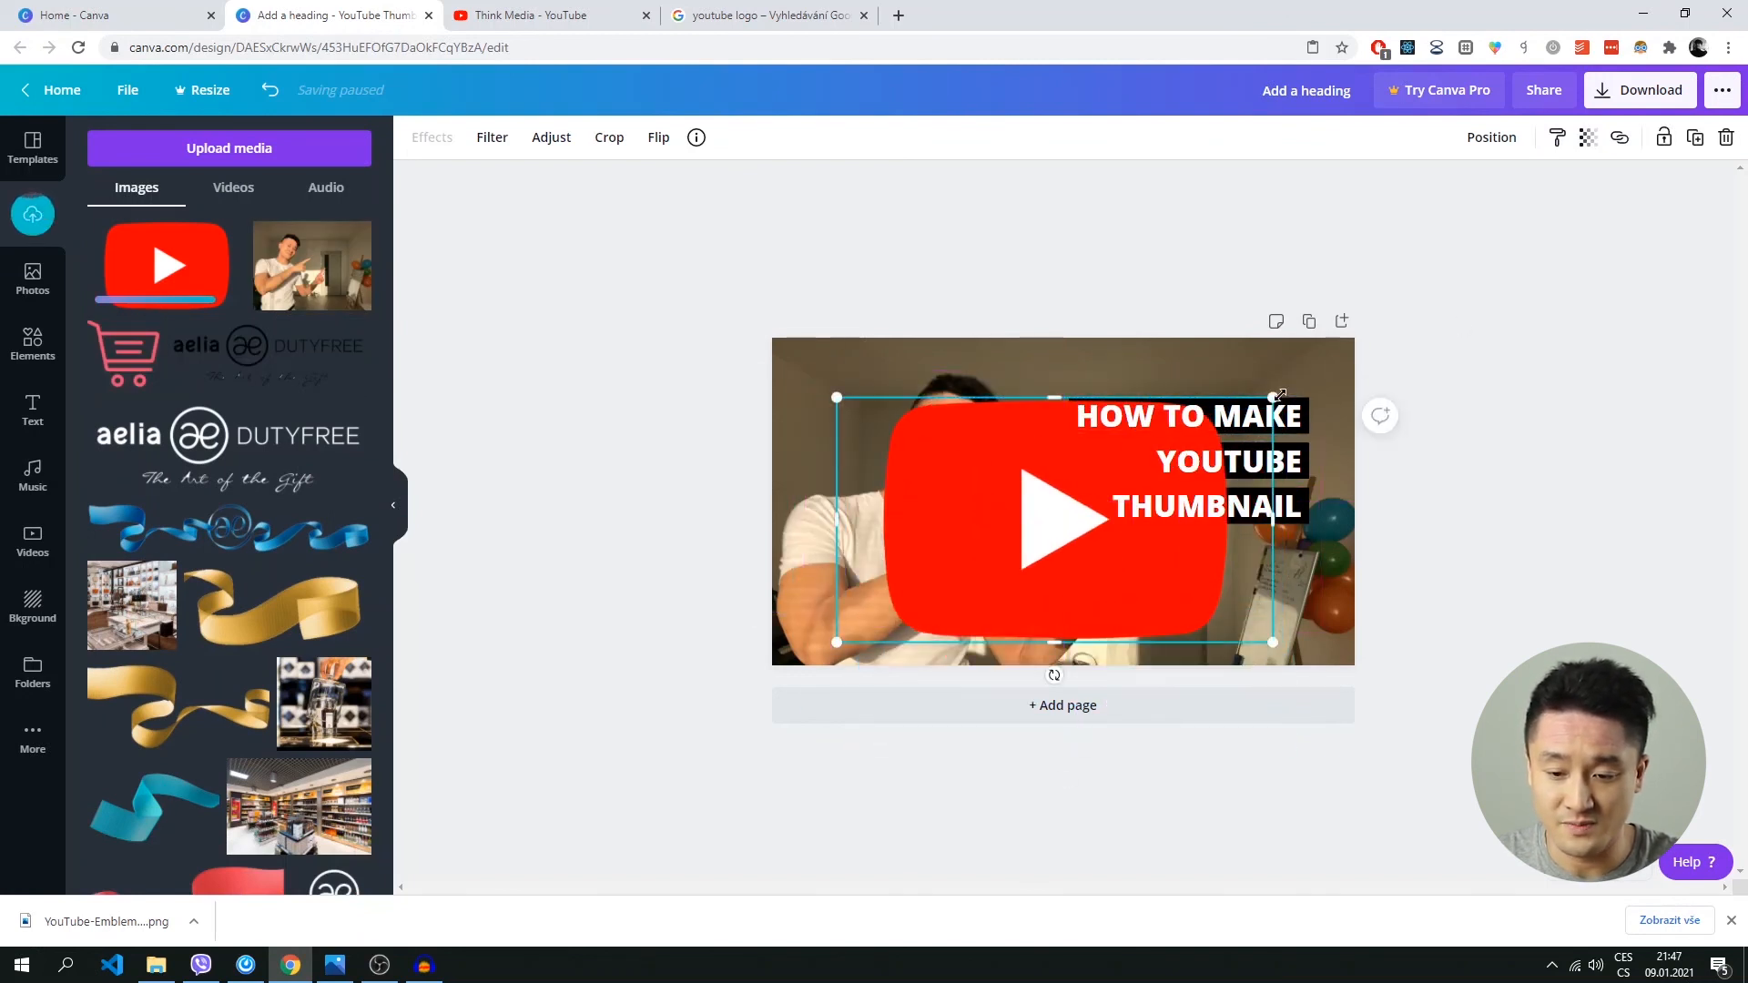
left_click_drag(1269, 396, 945, 543)
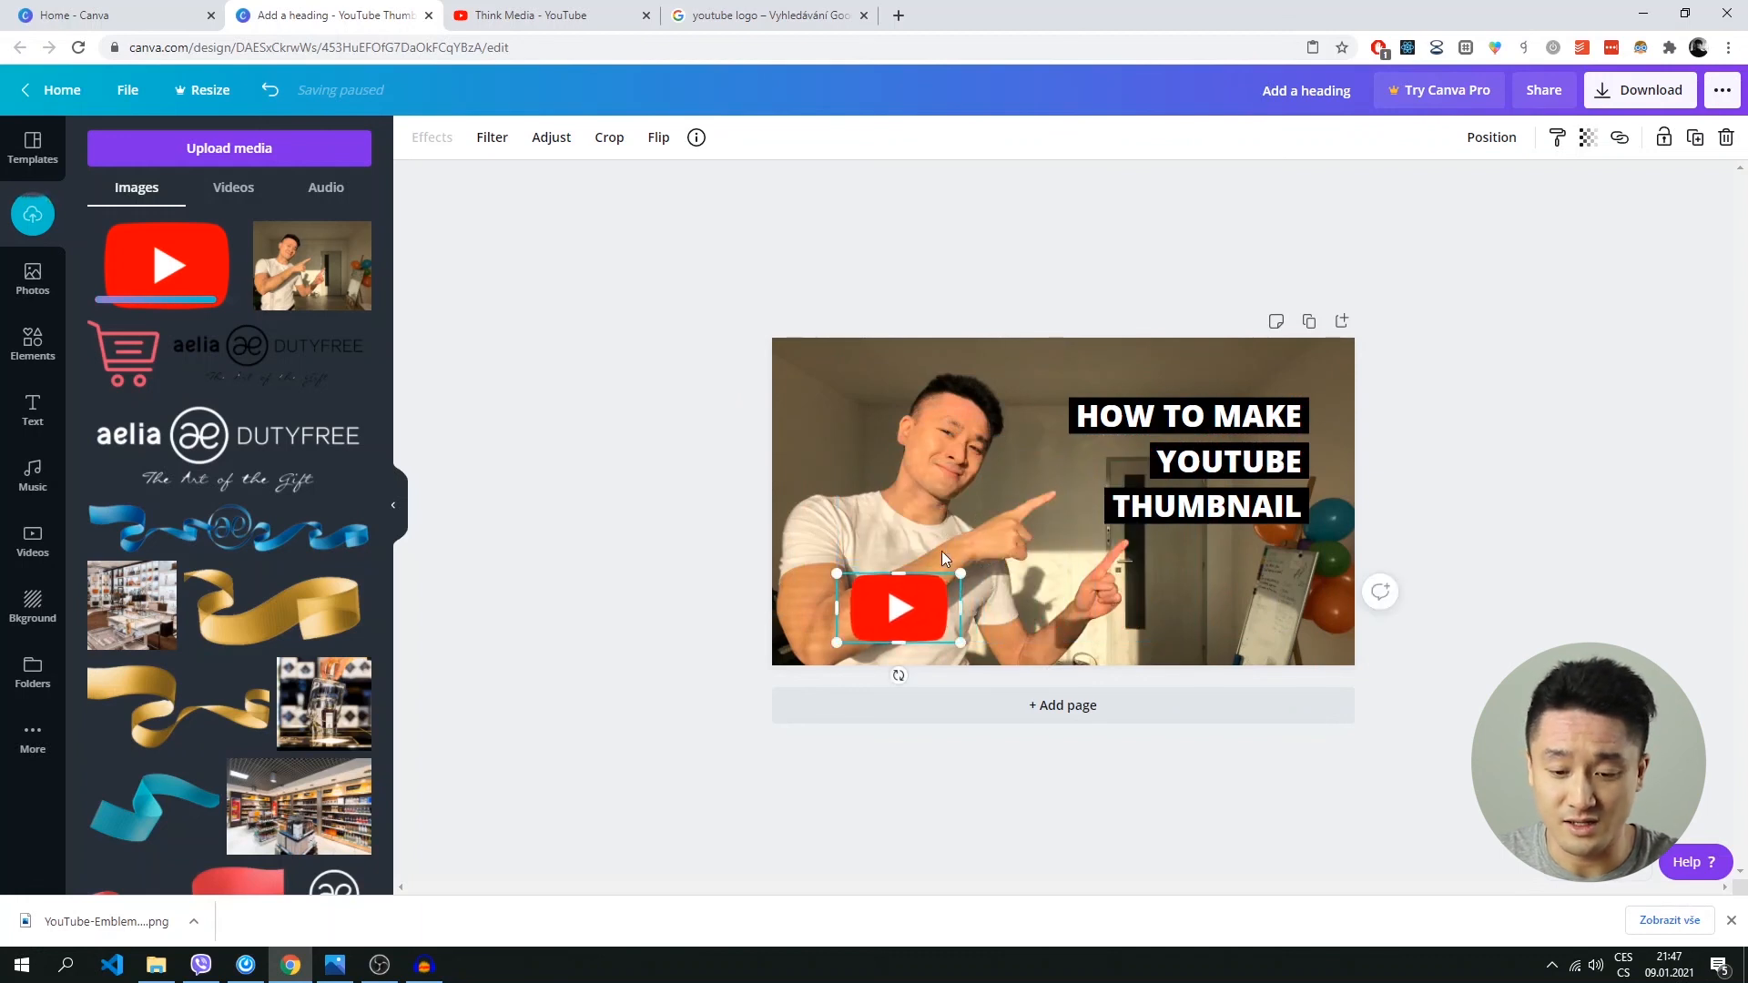
left_click_drag(896, 607, 1118, 628)
left_click_drag(1220, 594, 1251, 586)
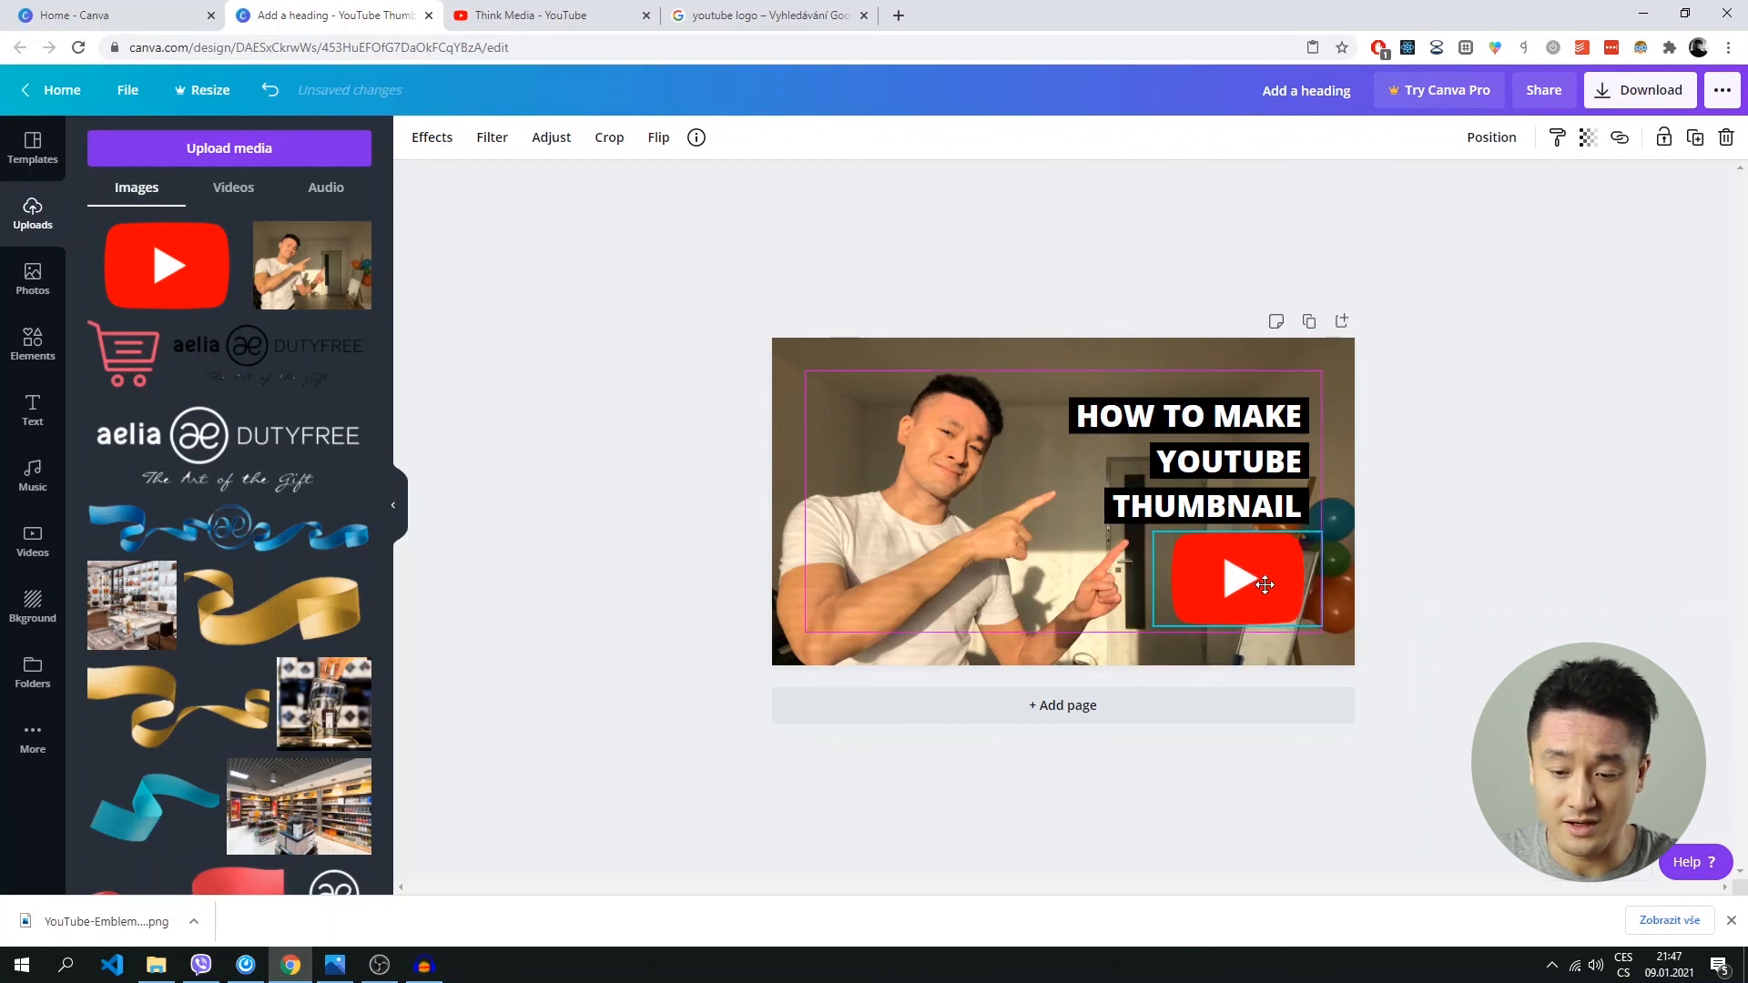
left_click(1568, 517)
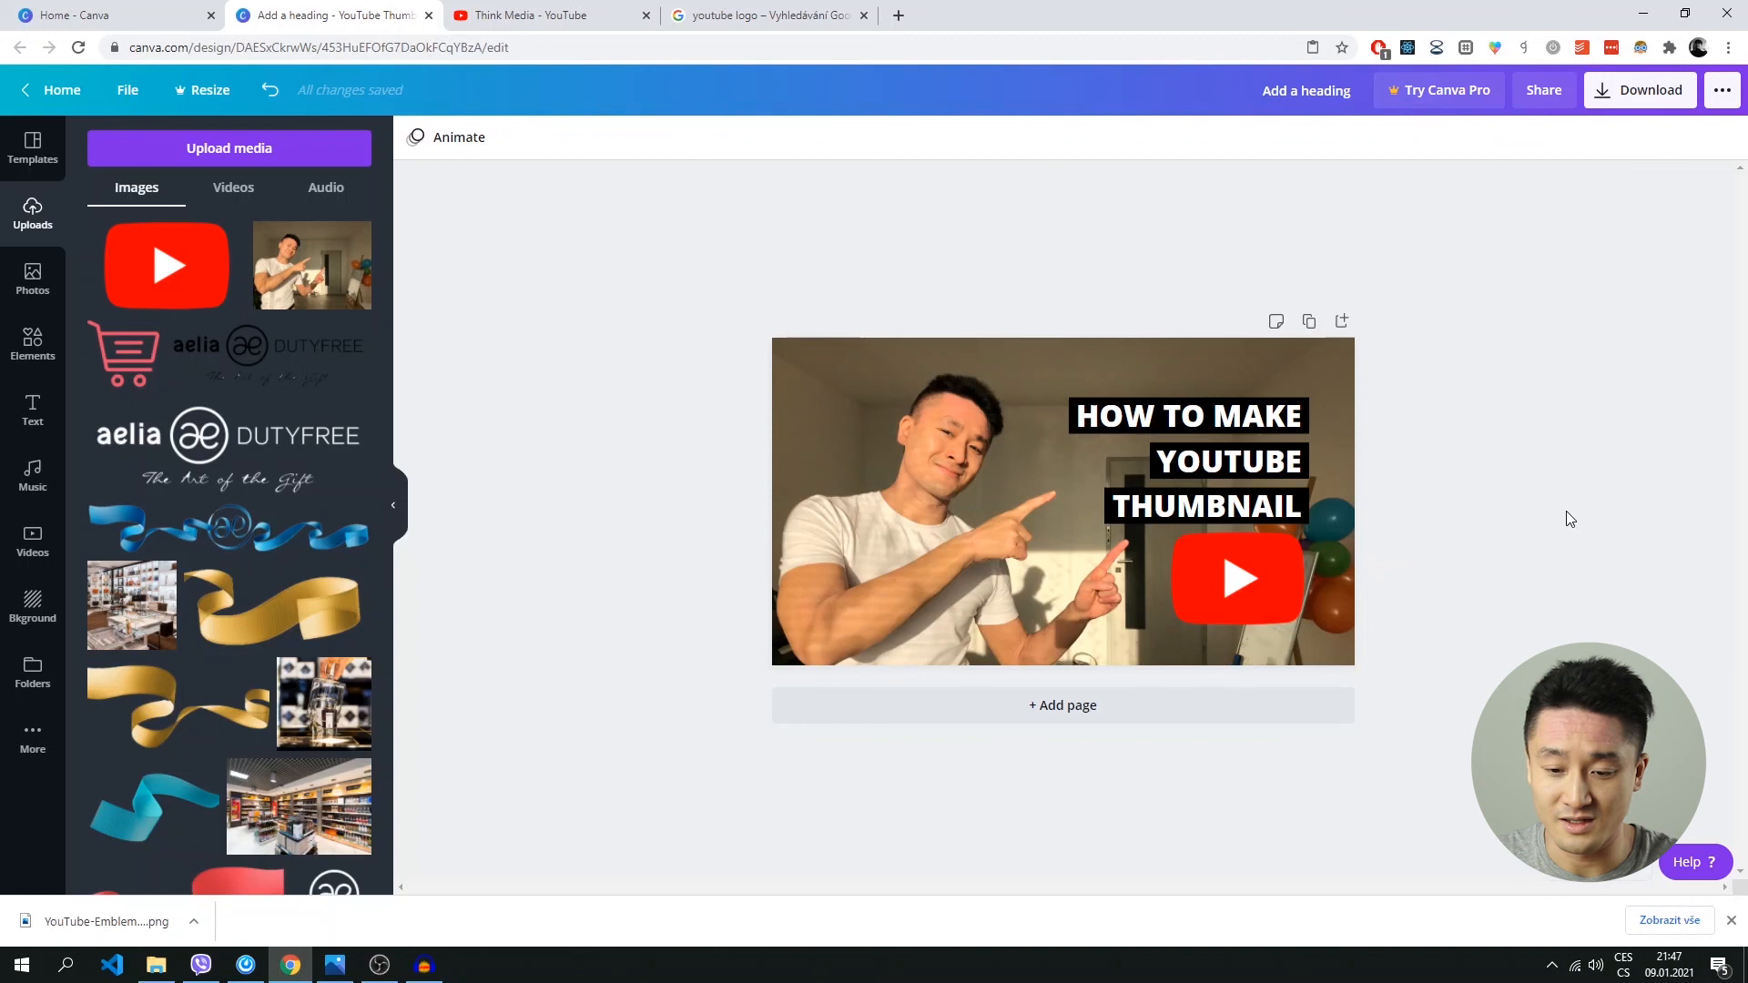
left_click_drag(1259, 566, 1264, 572)
left_click(1669, 424)
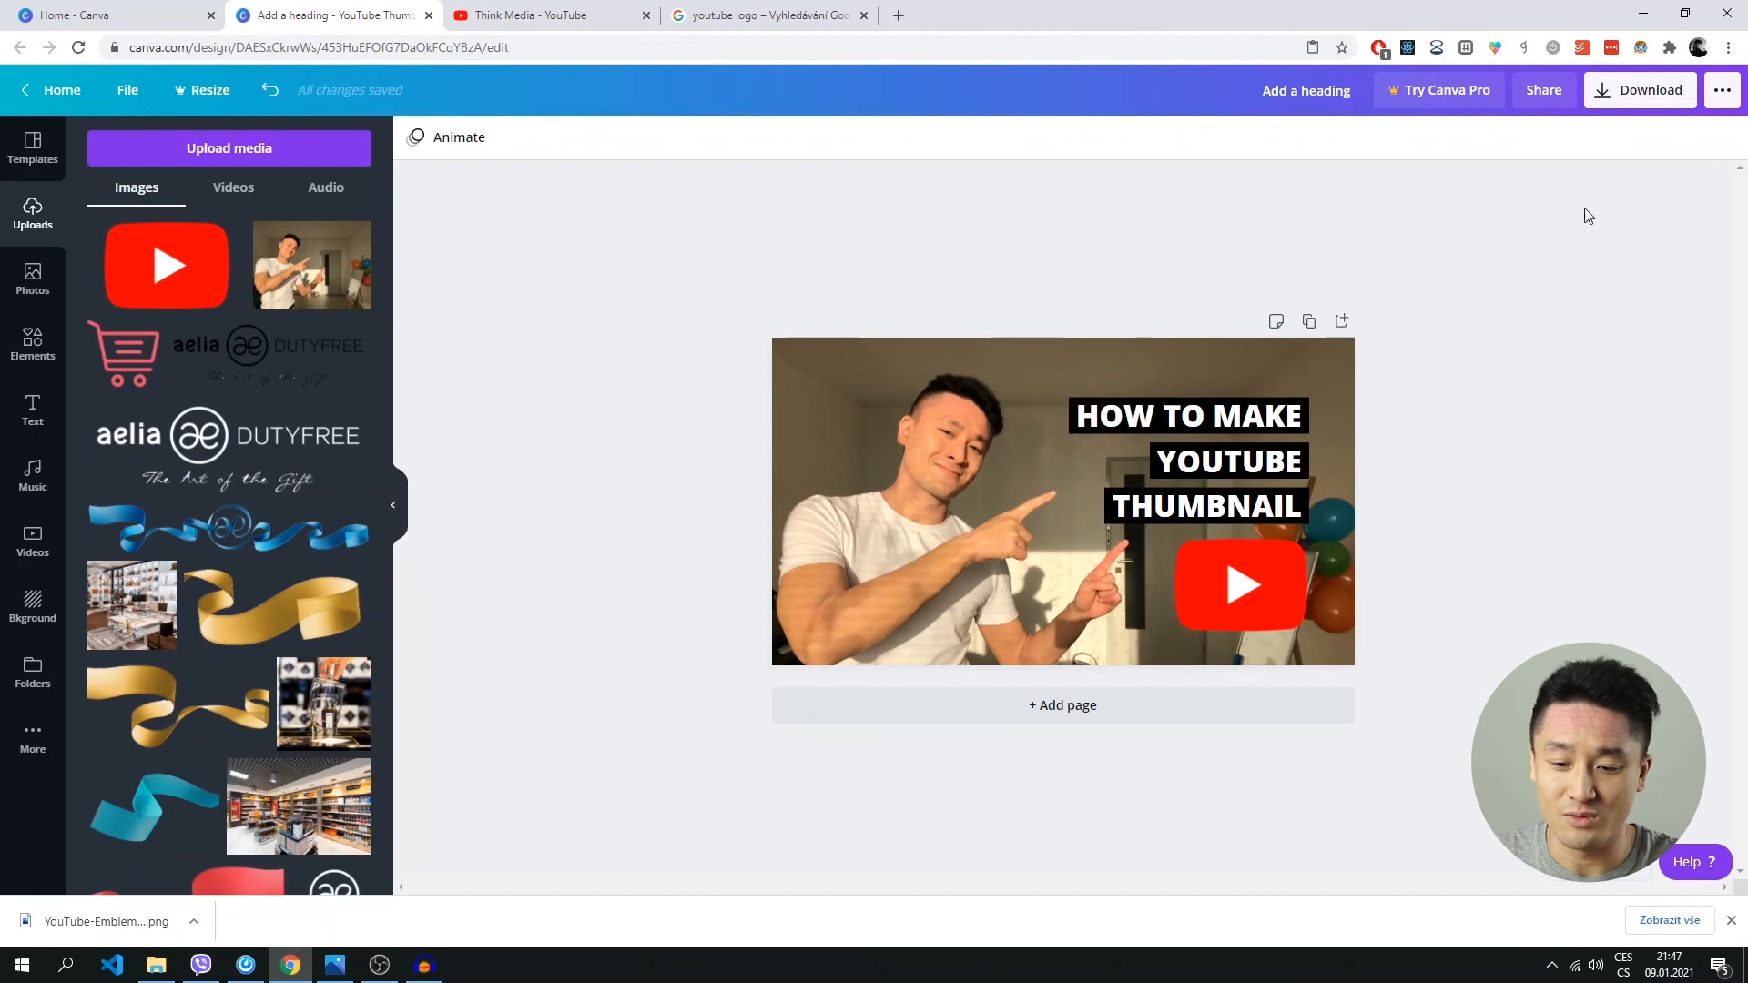
Download the finished thumbnail as a PNG file.
left_click(1636, 94)
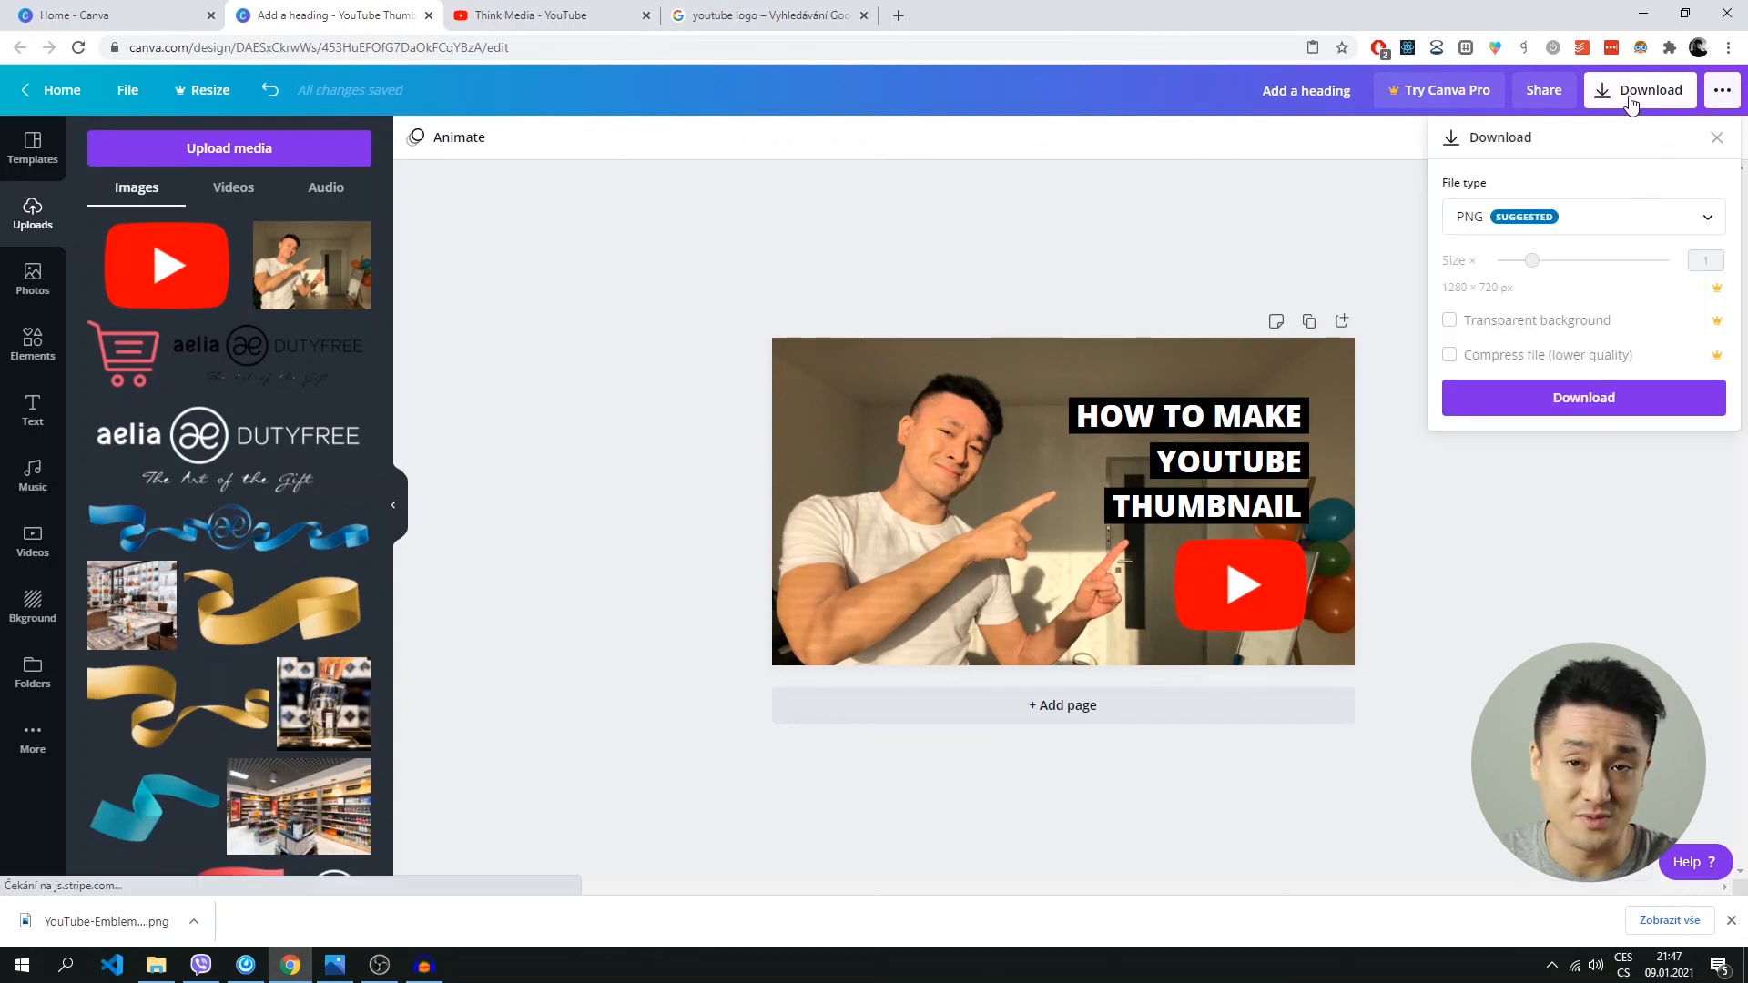
left_click(1582, 397)
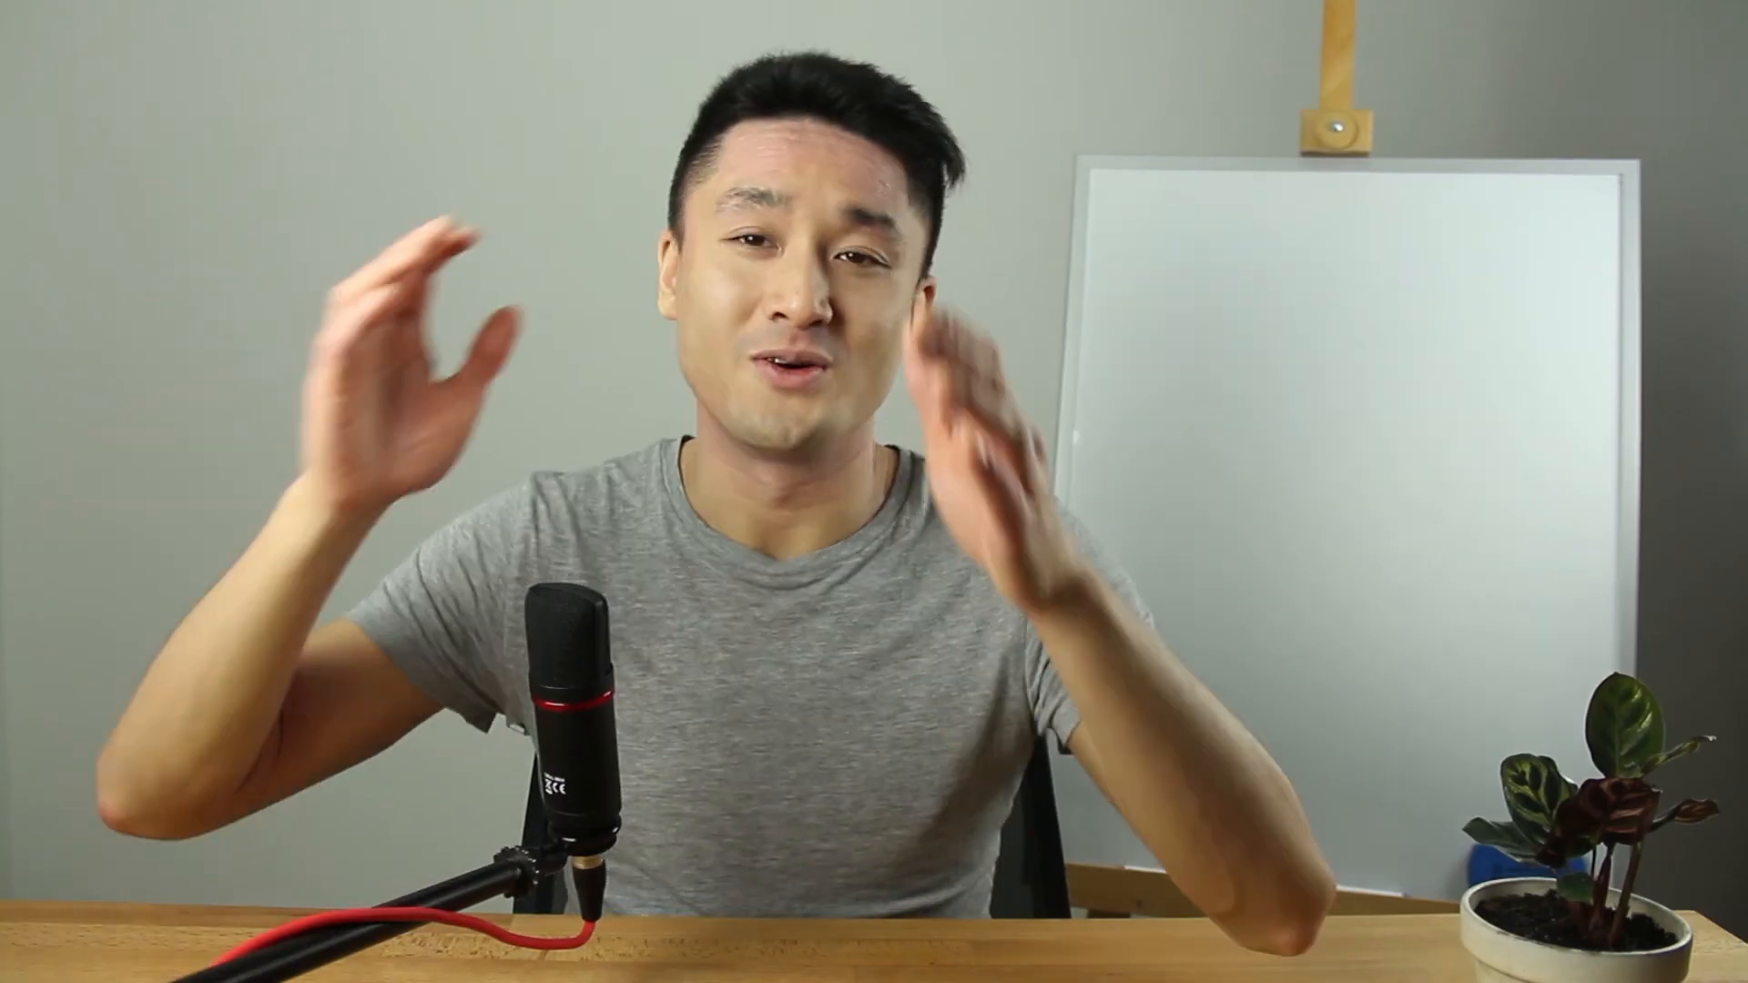